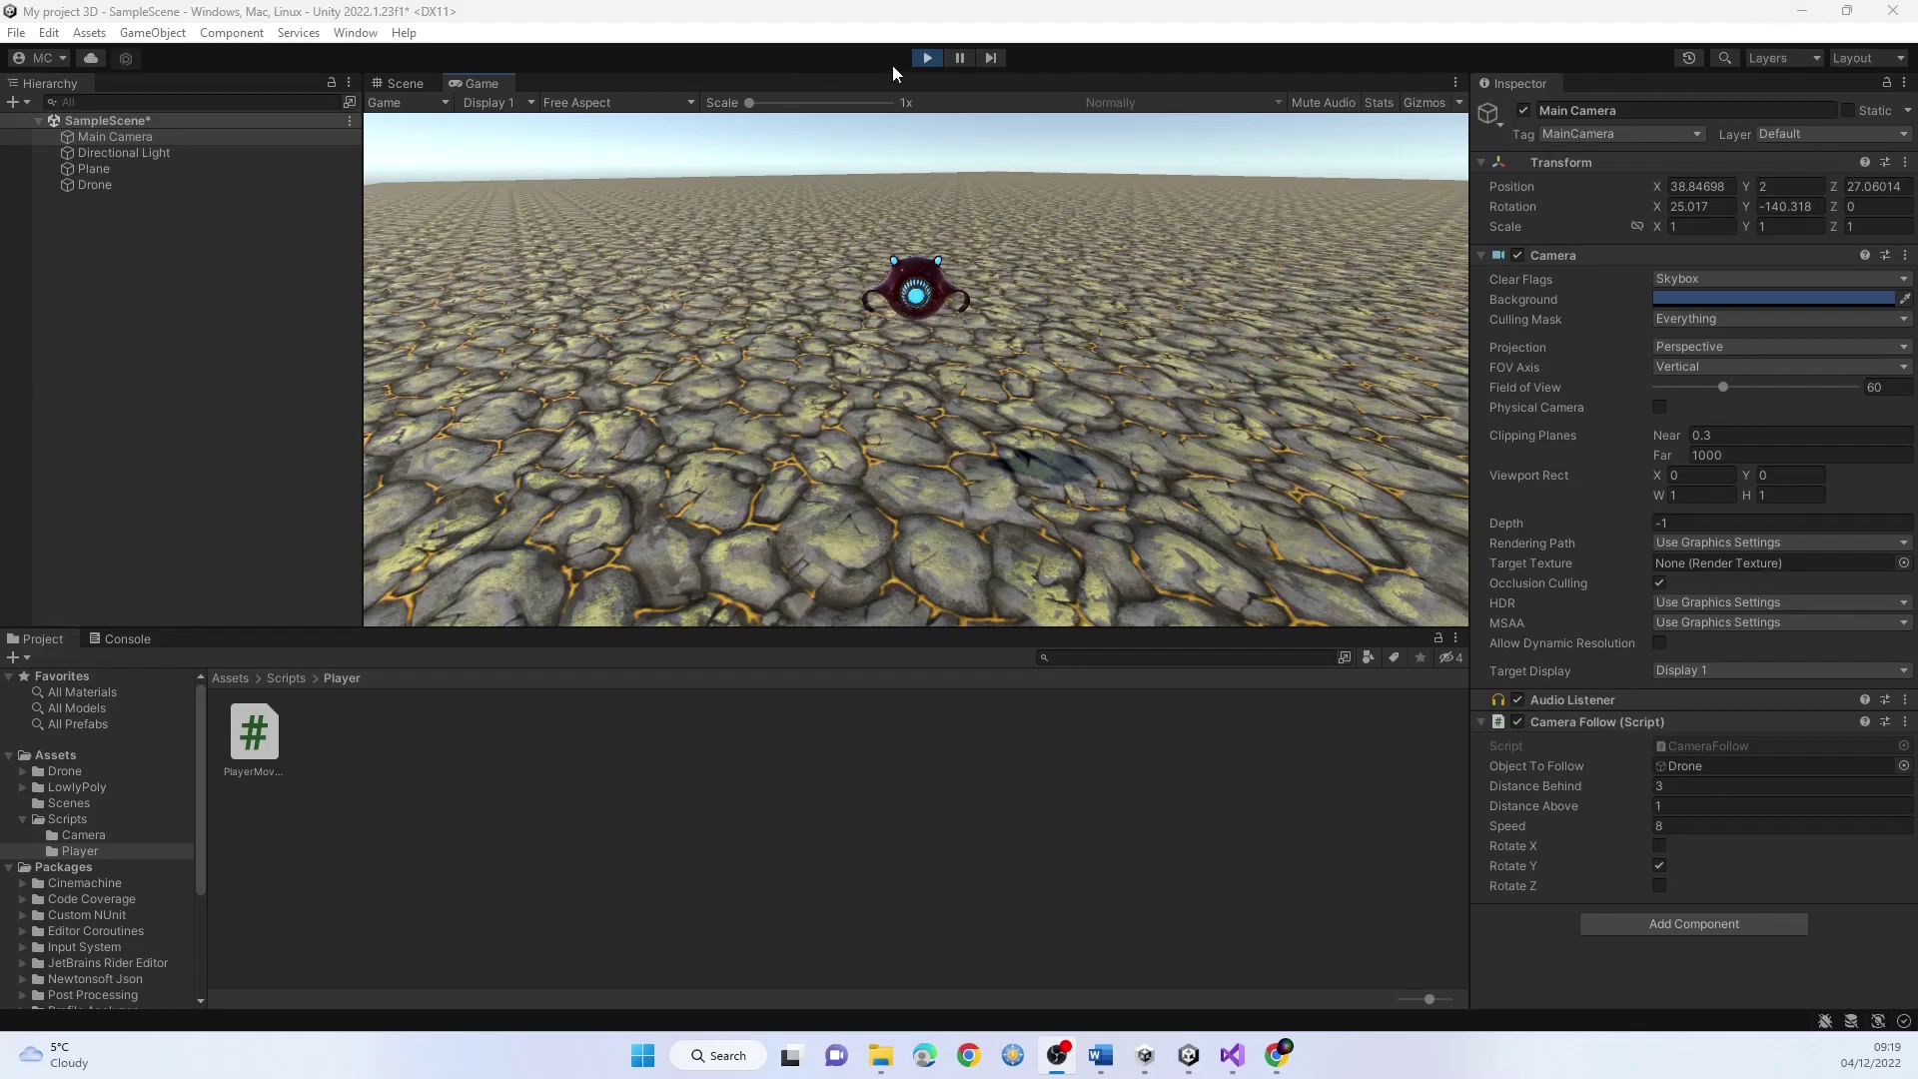
Fly the drone forward and turn it both ways in the running game to check how the camera follows
{"action": "left_click", "coordinate": [957, 356]}
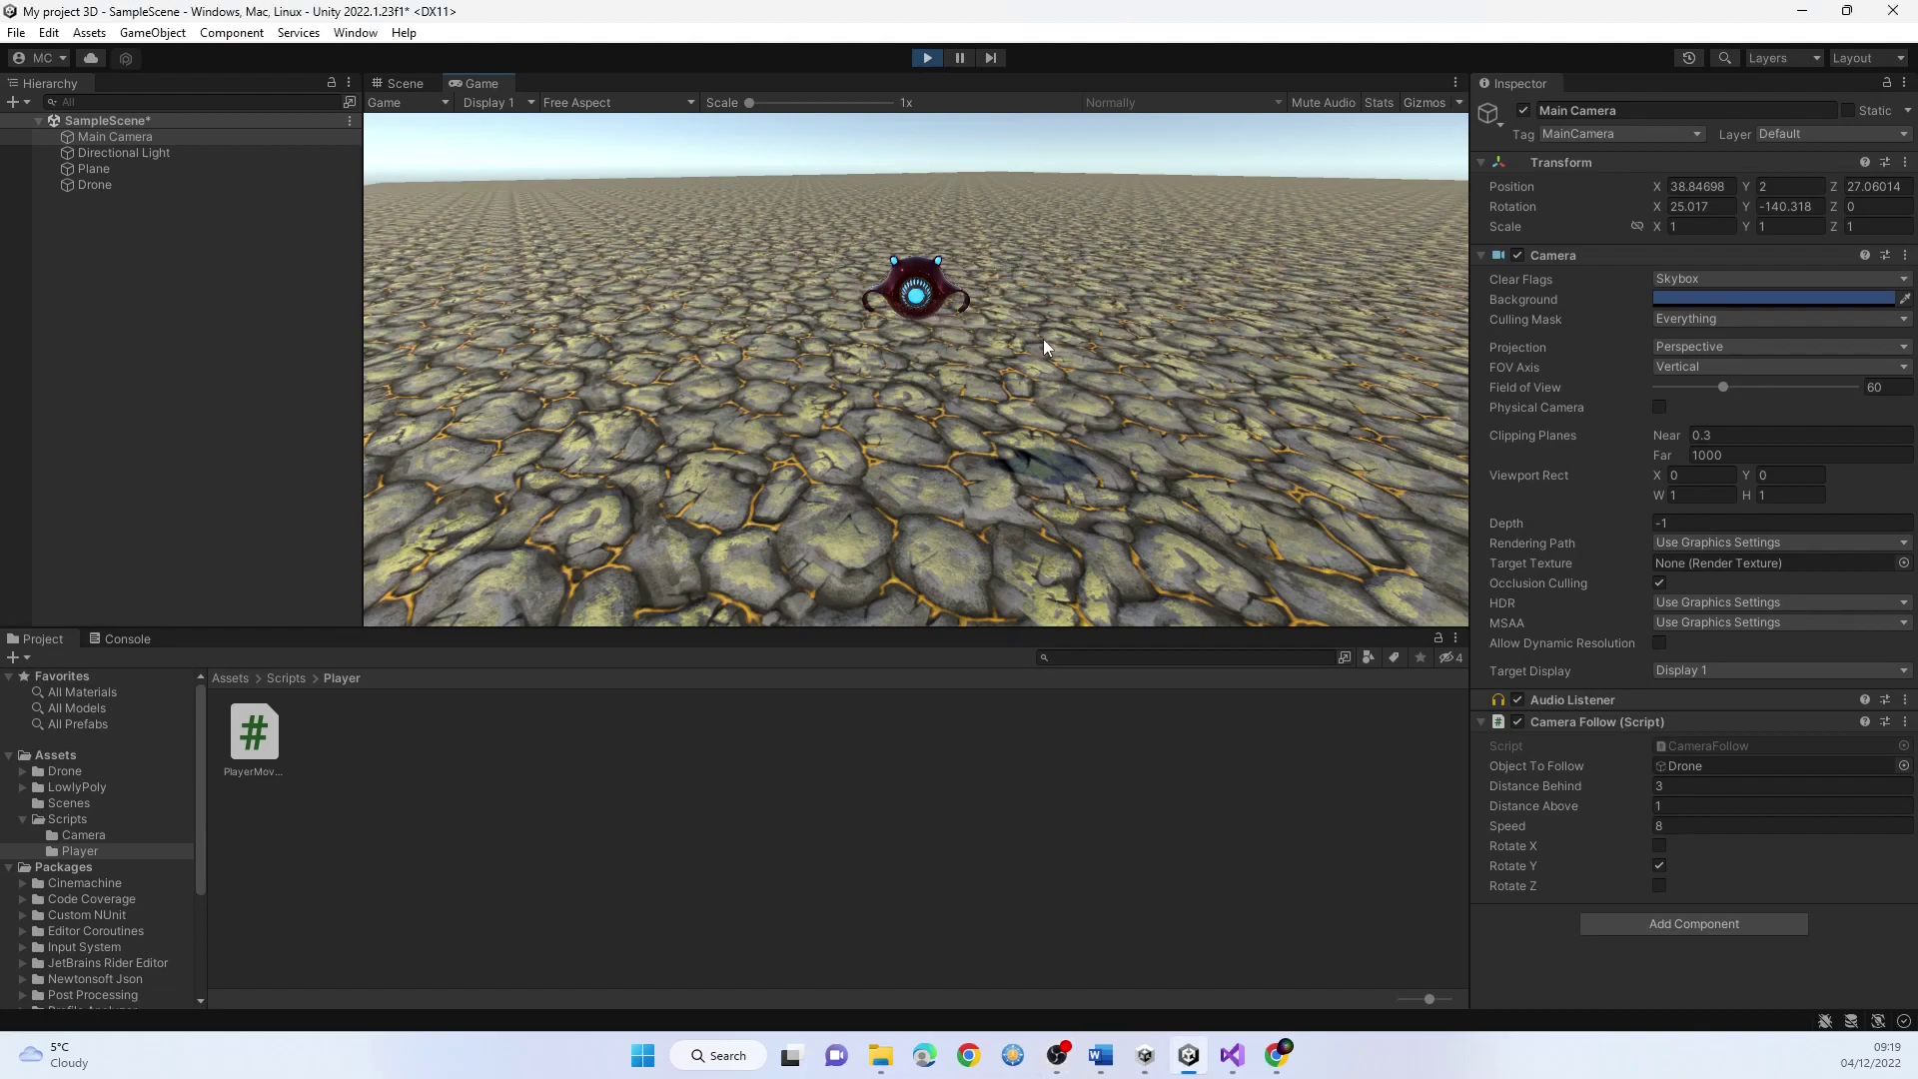
{"action": "key", "text": "w"}
{"action": "key", "text": "d"}
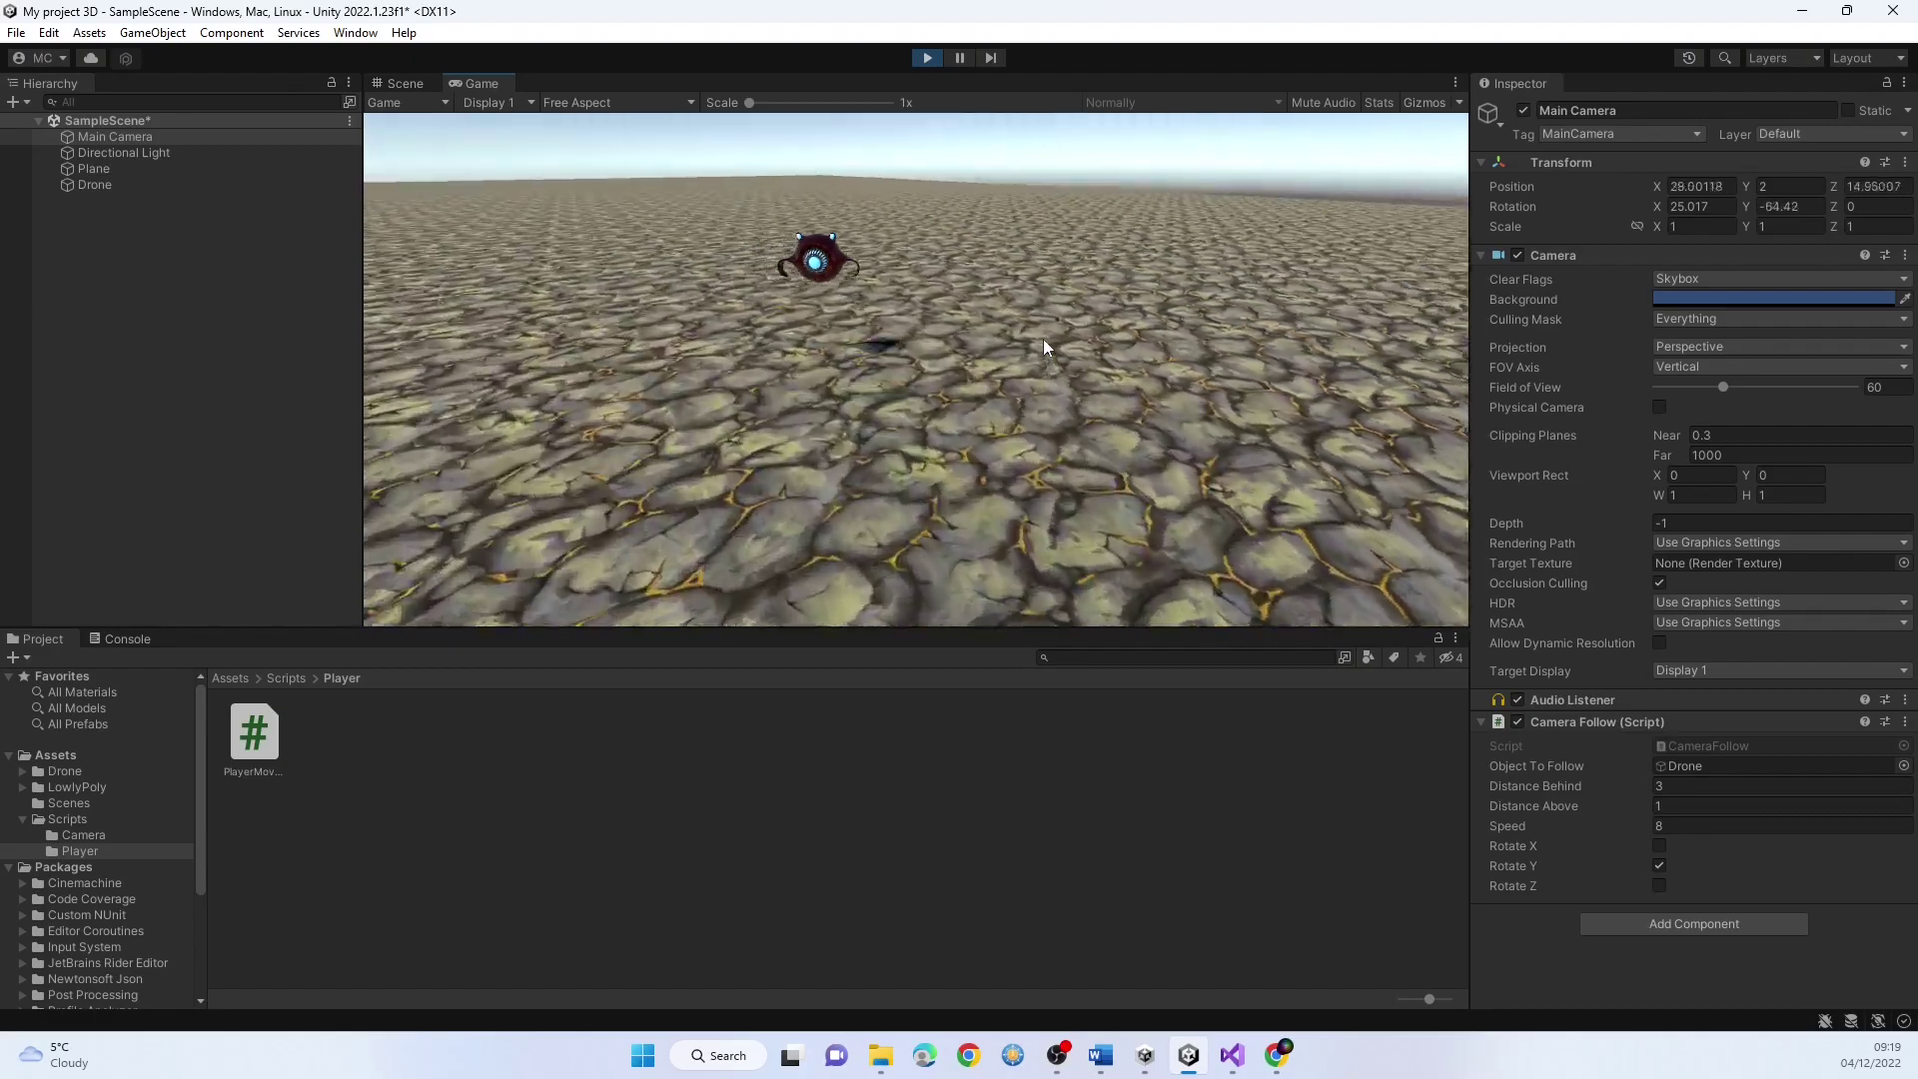
{"action": "key", "text": "a"}
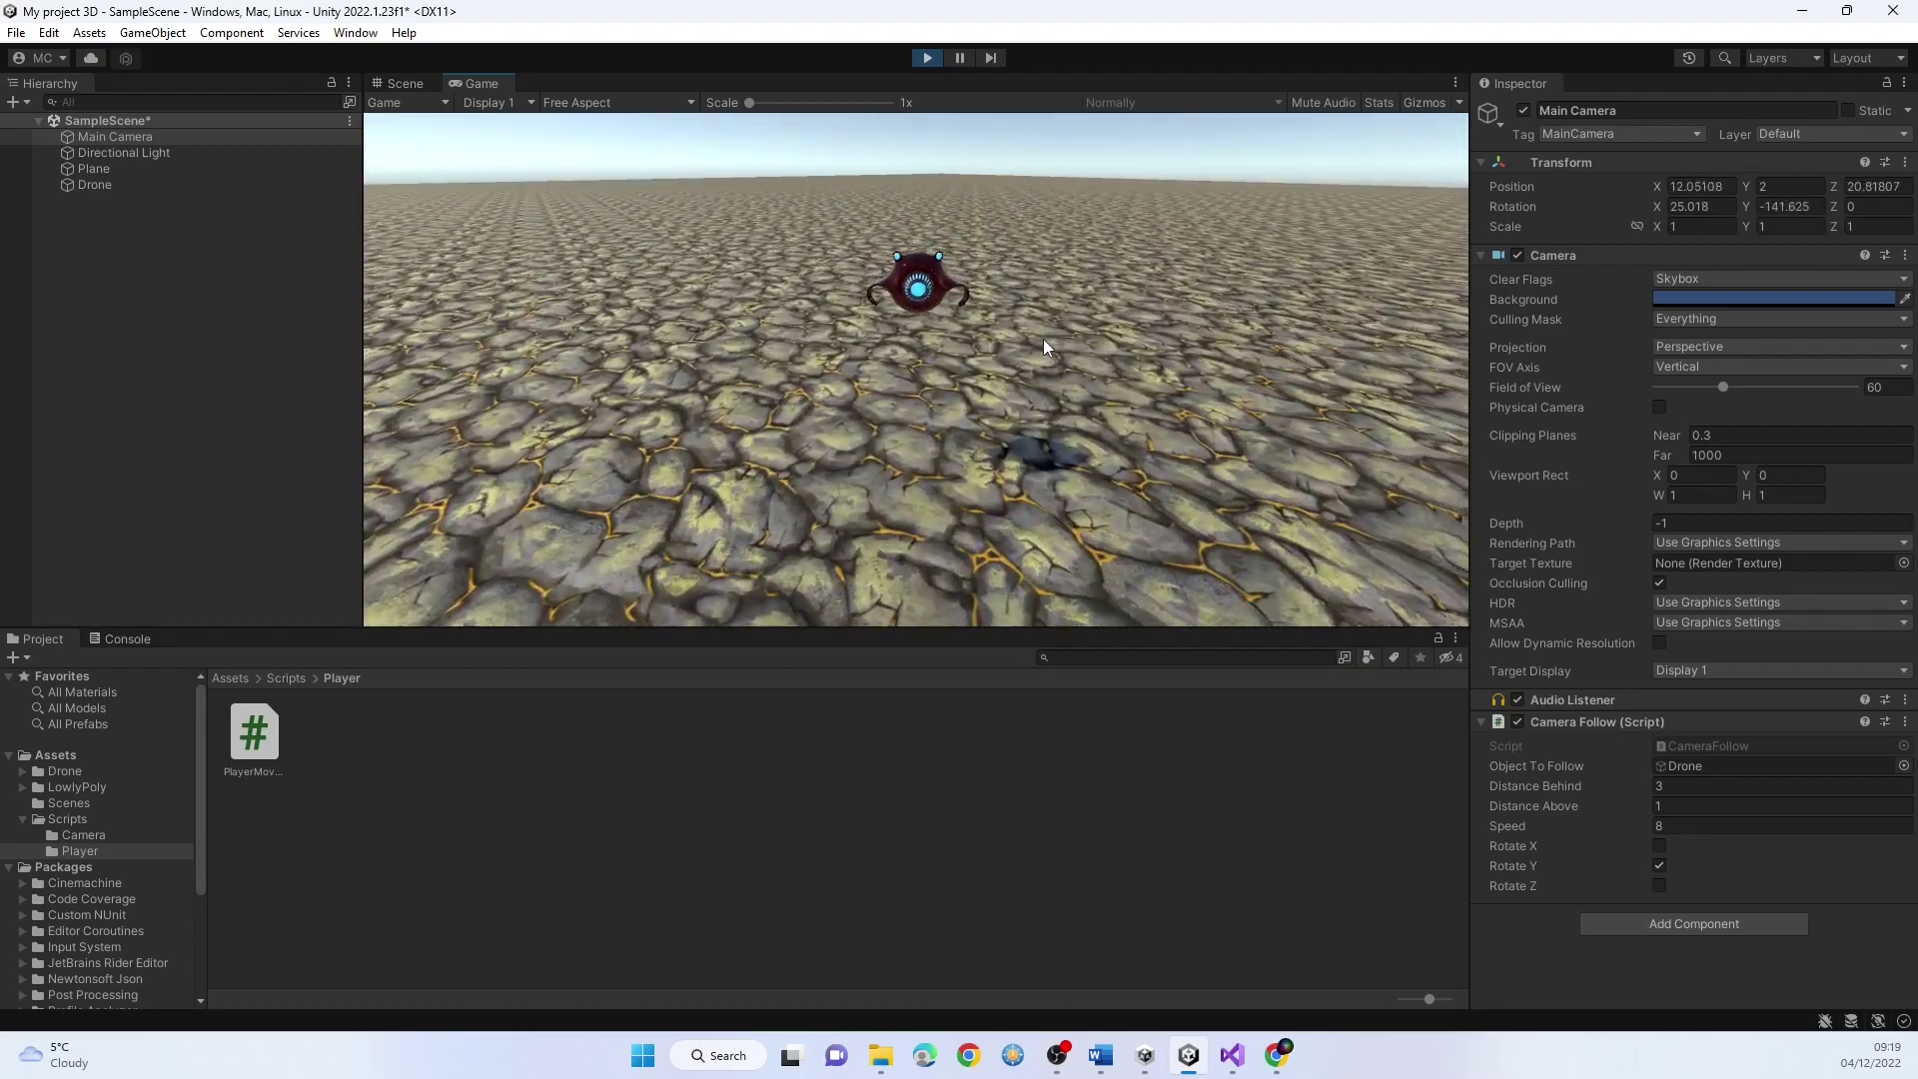
{"action": "key", "text": "w"}
{"action": "key", "text": "w"}
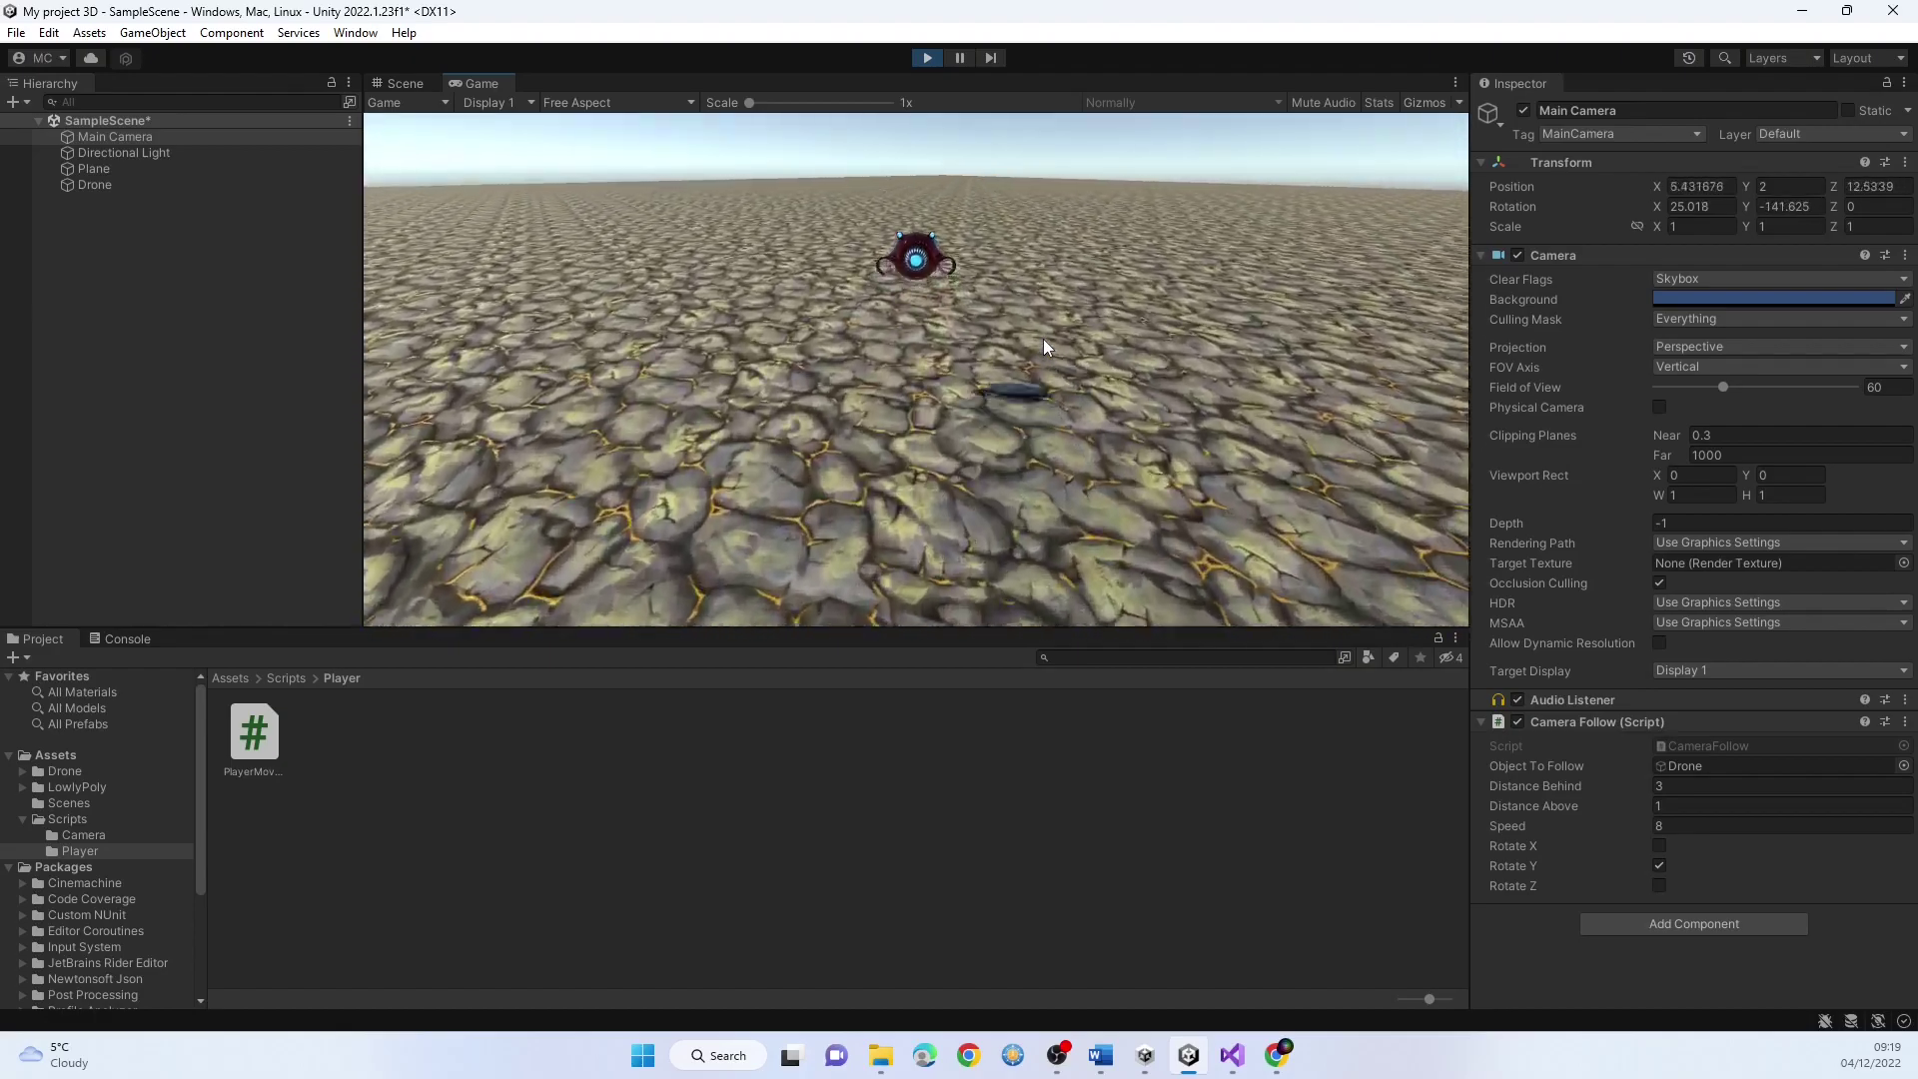
Lower the Camera Follow speed to 6.68 in the running game, fly the drone forward, and stop the game
{"action": "left_click_drag", "start_coordinate": [1635, 823], "coordinate": [1579, 816]}
{"action": "left_click", "coordinate": [1297, 490]}
{"action": "key", "text": "w"}
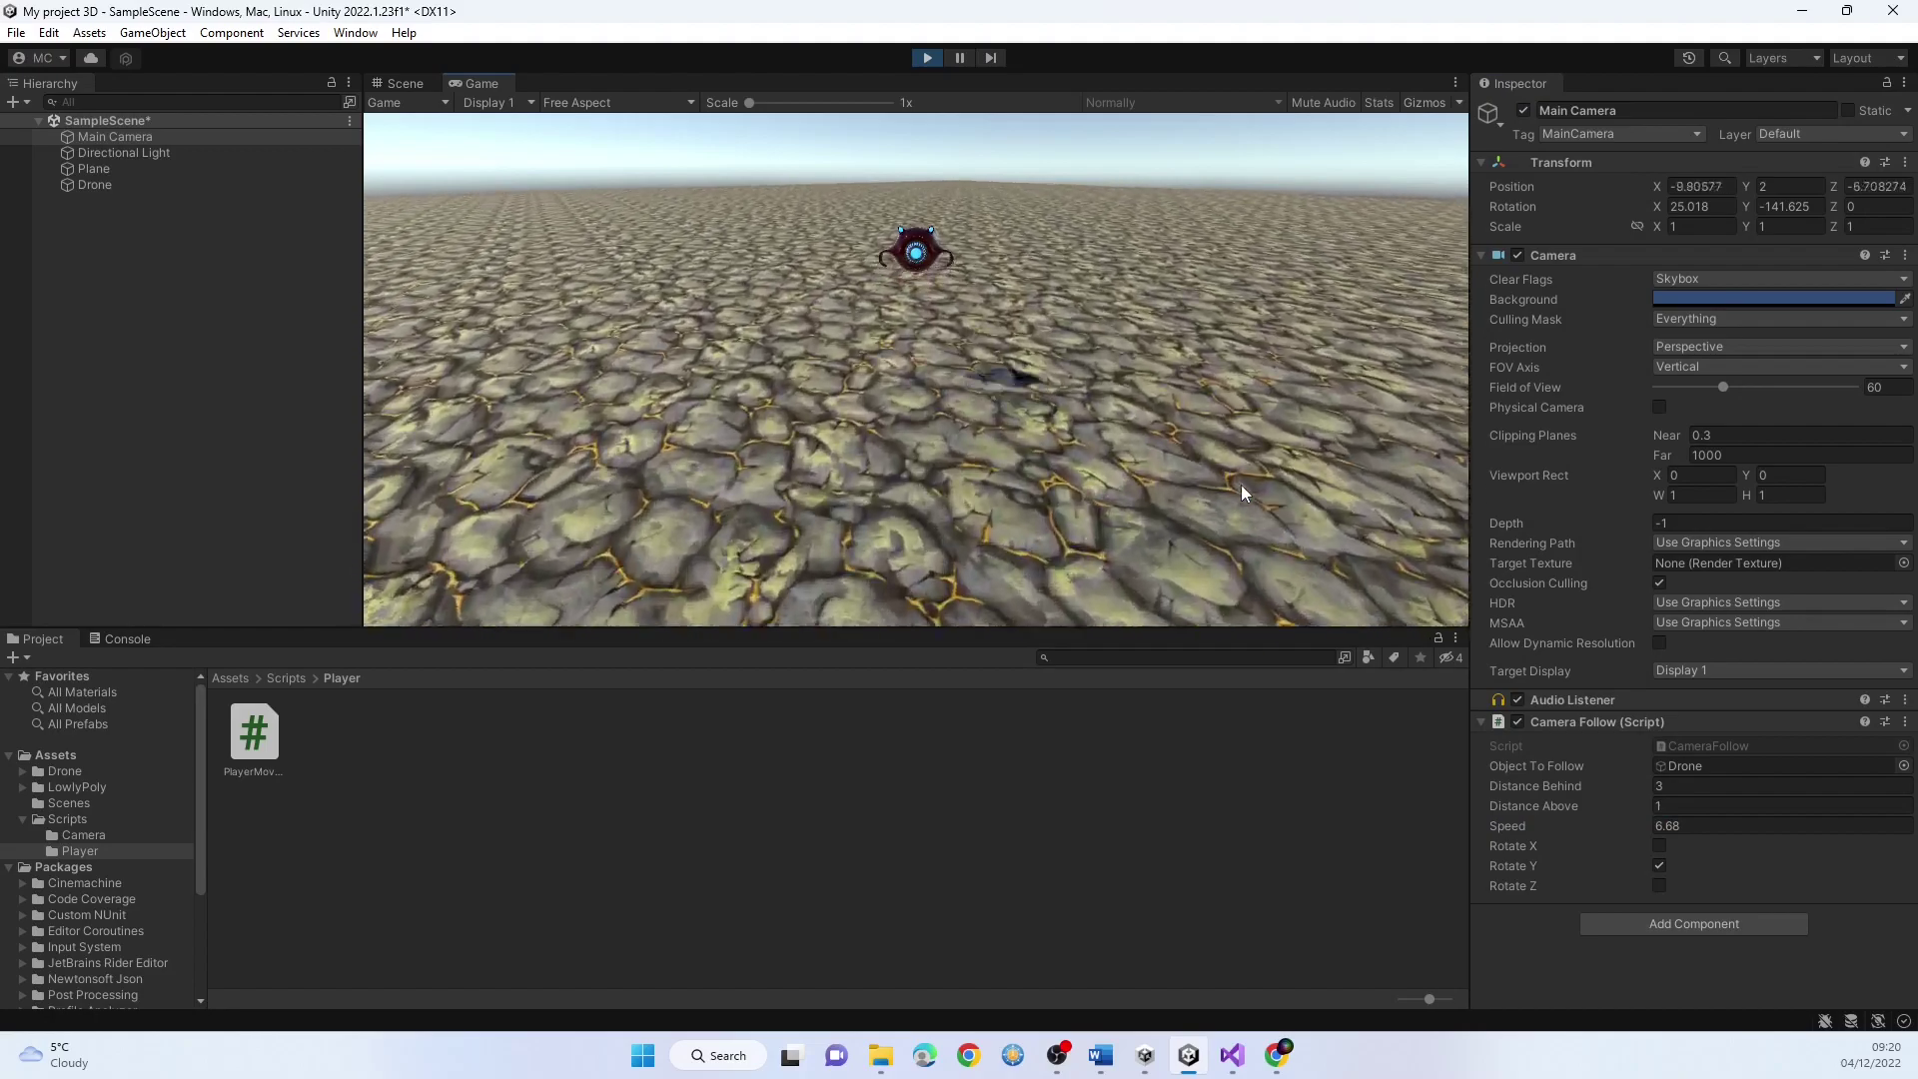
{"action": "left_click", "coordinate": [921, 62]}
{"action": "left_click", "coordinate": [1804, 13]}
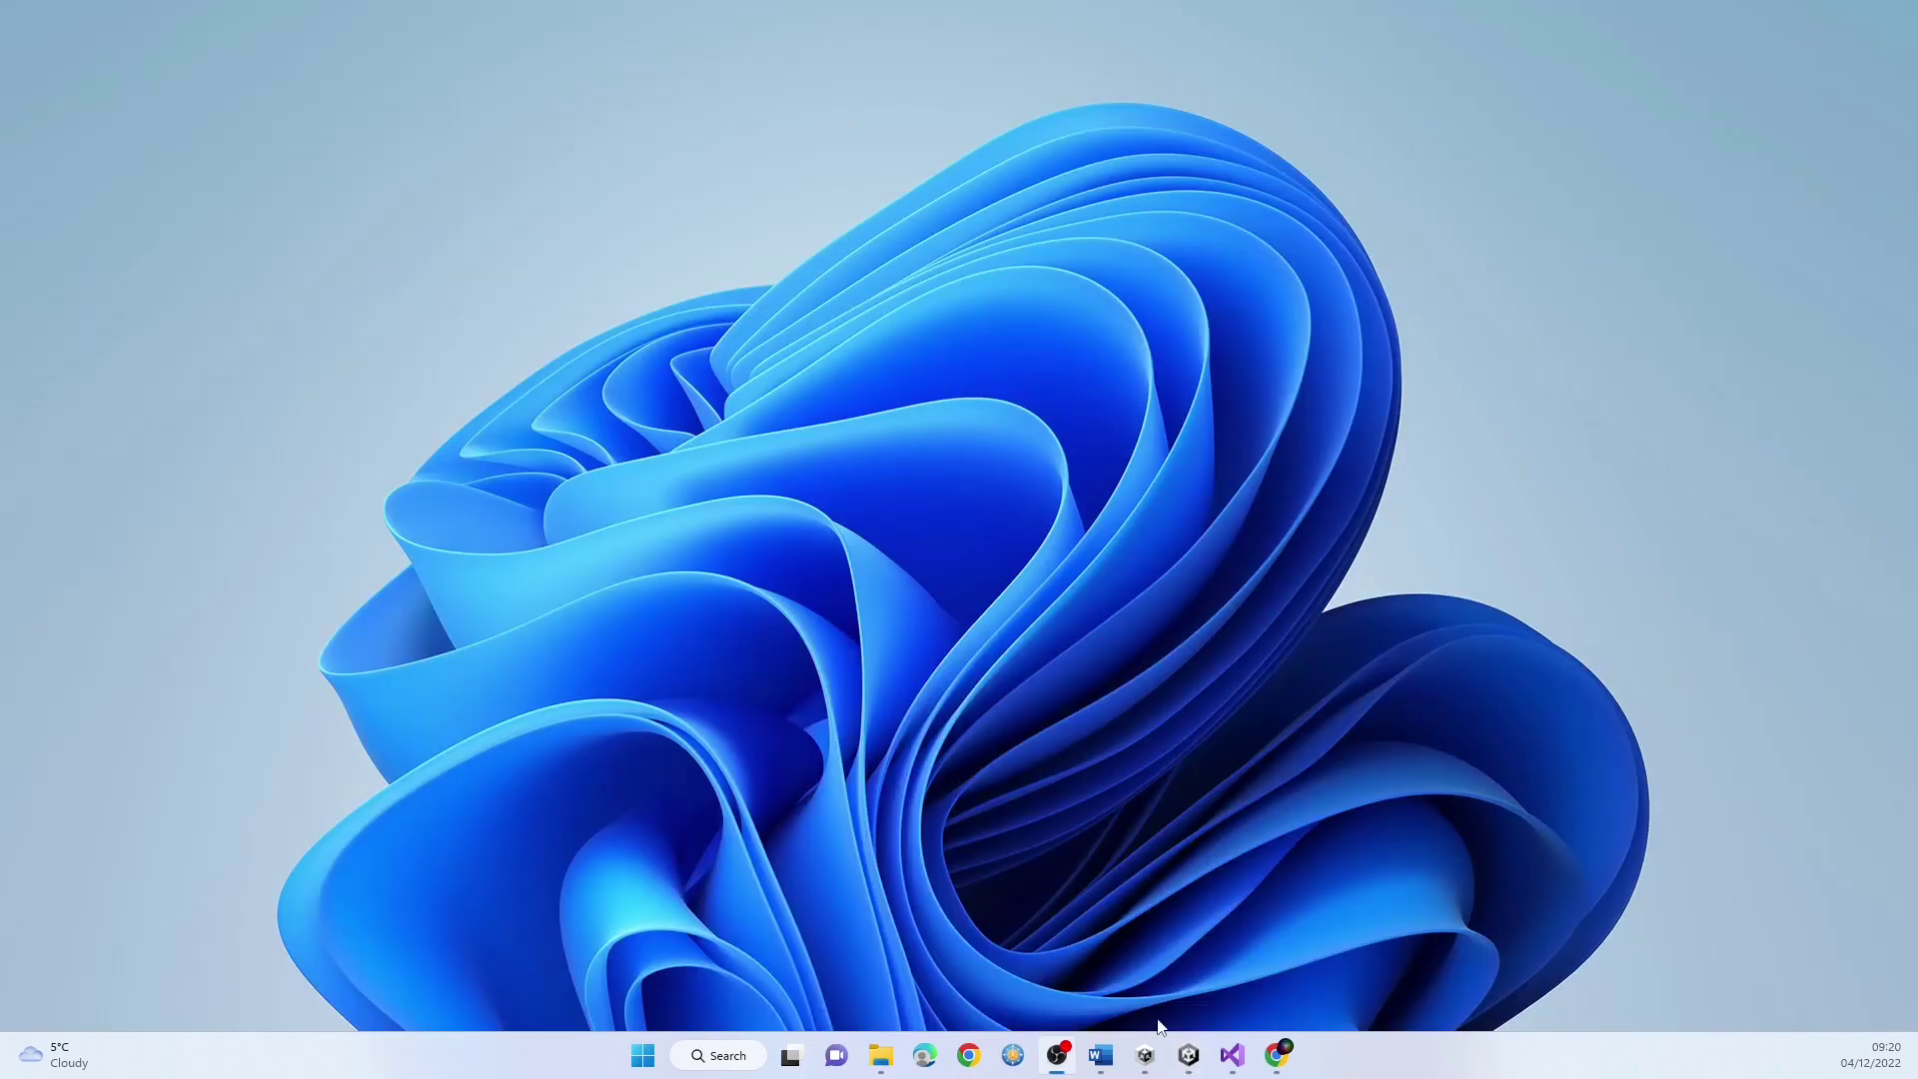
Switch to Visual Studio and examine the temp and Time.deltaTime * Speed arguments of the Vector3.Lerp call in CameraFollow.cs
{"action": "left_click", "coordinate": [1232, 1055]}
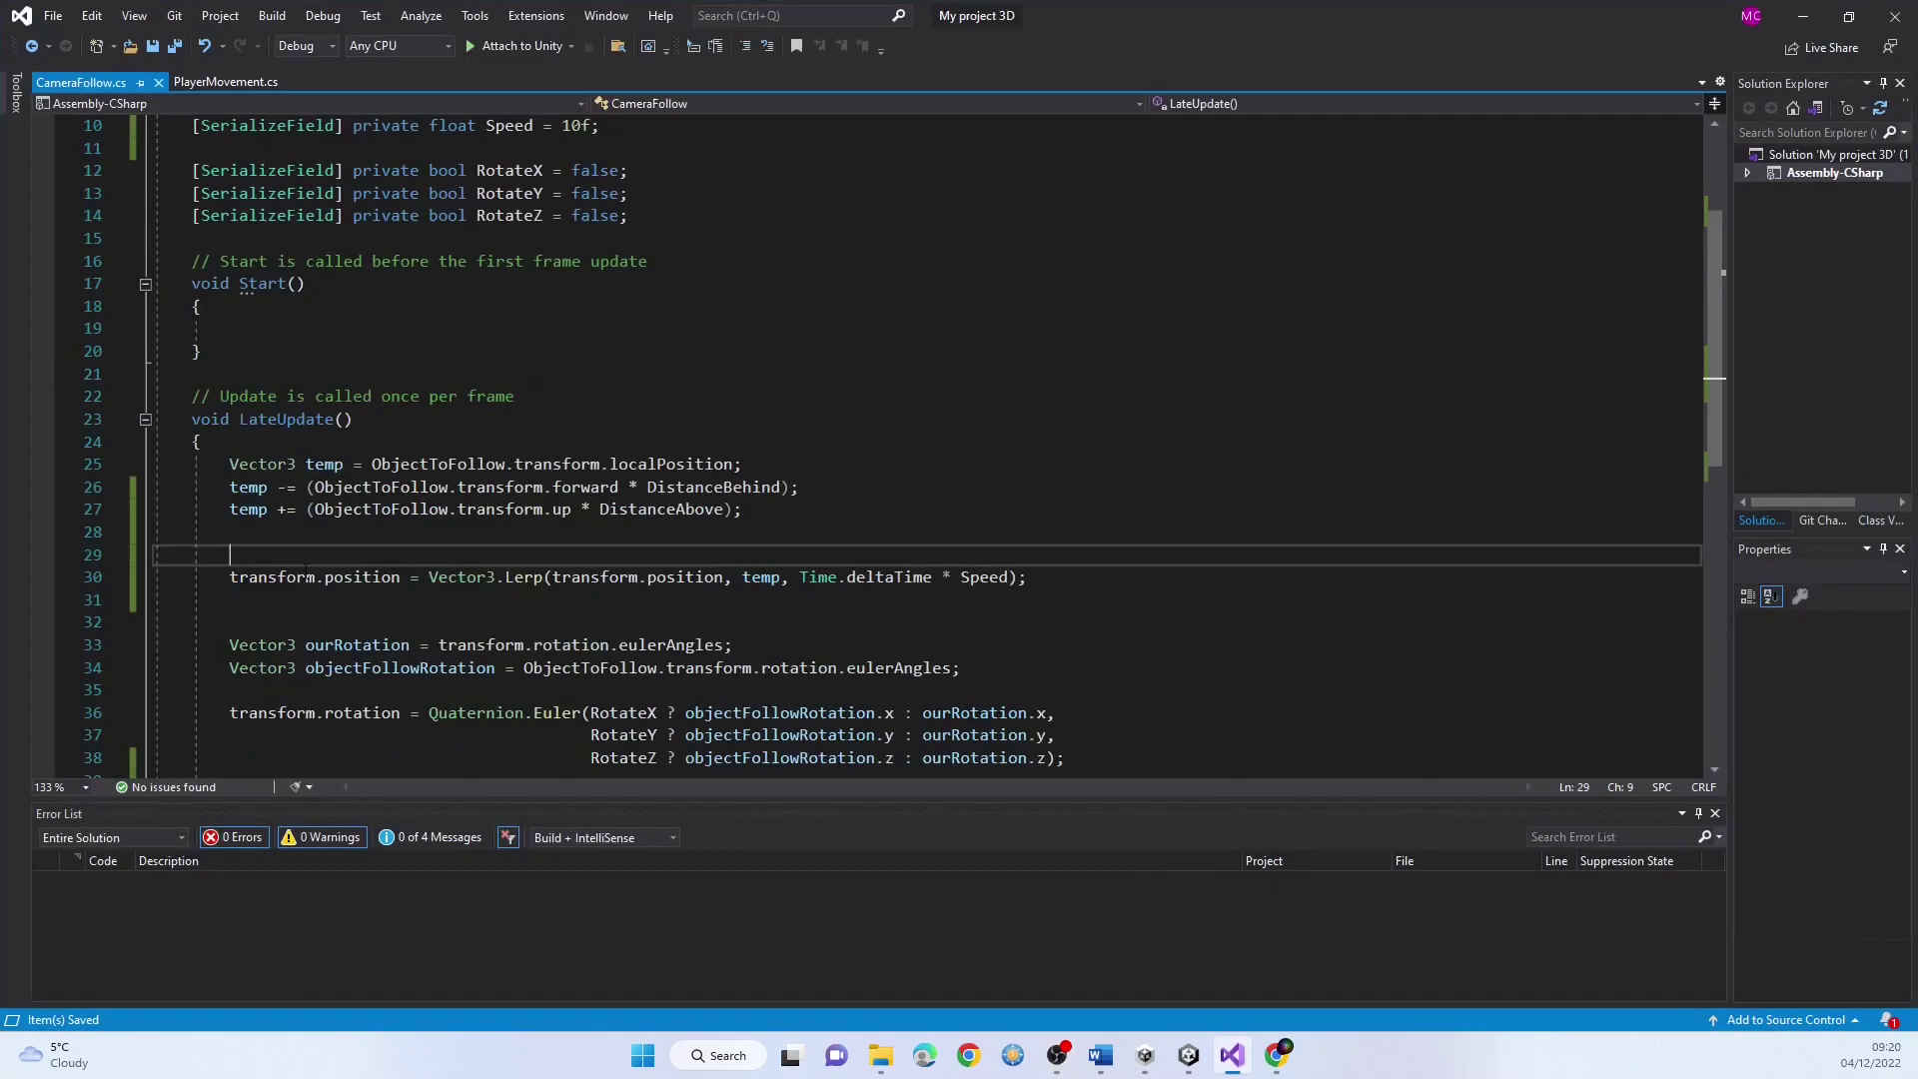
{"action": "double_click", "coordinate": [763, 578]}
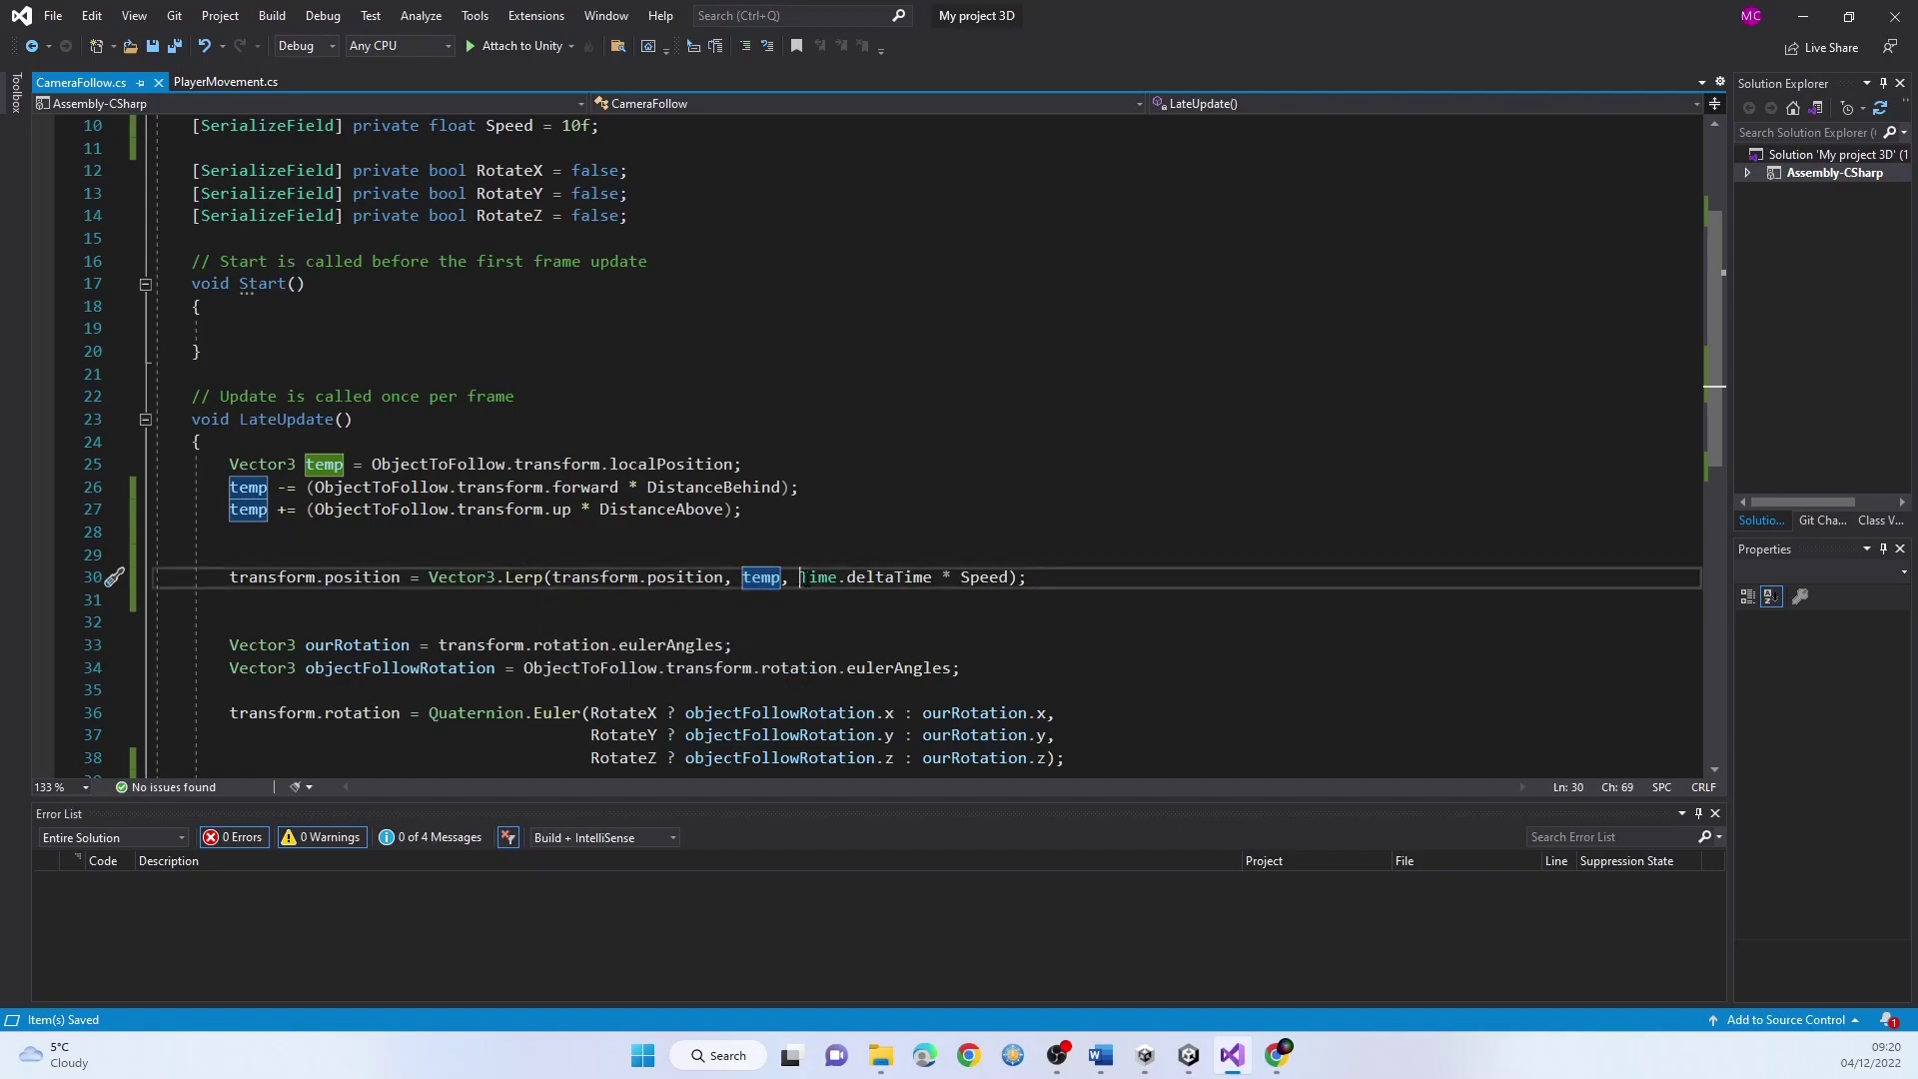
{"action": "left_click_drag", "start_coordinate": [800, 576], "coordinate": [1008, 579]}
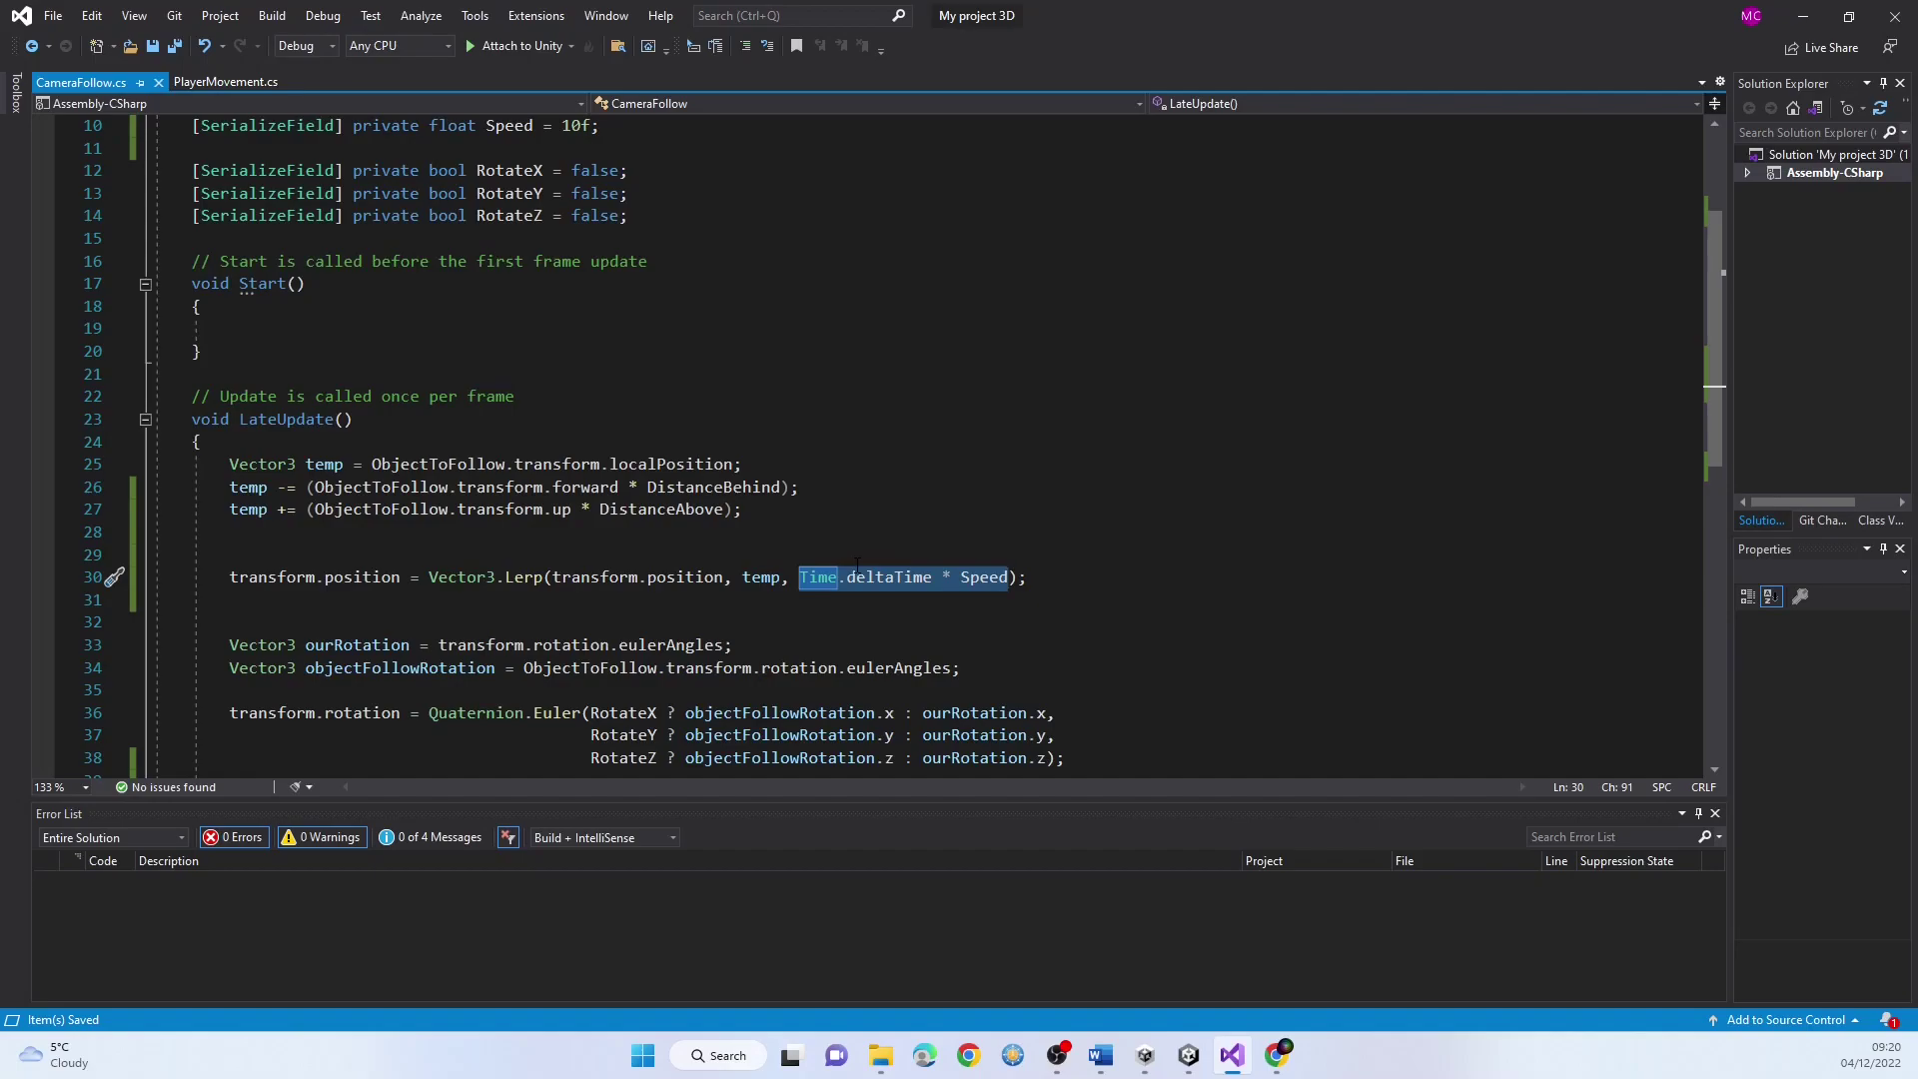
Switch to Unity and test-fly the drone forward and around in the game with the Camera Follow speed set to 1
{"action": "left_click", "coordinate": [1803, 16]}
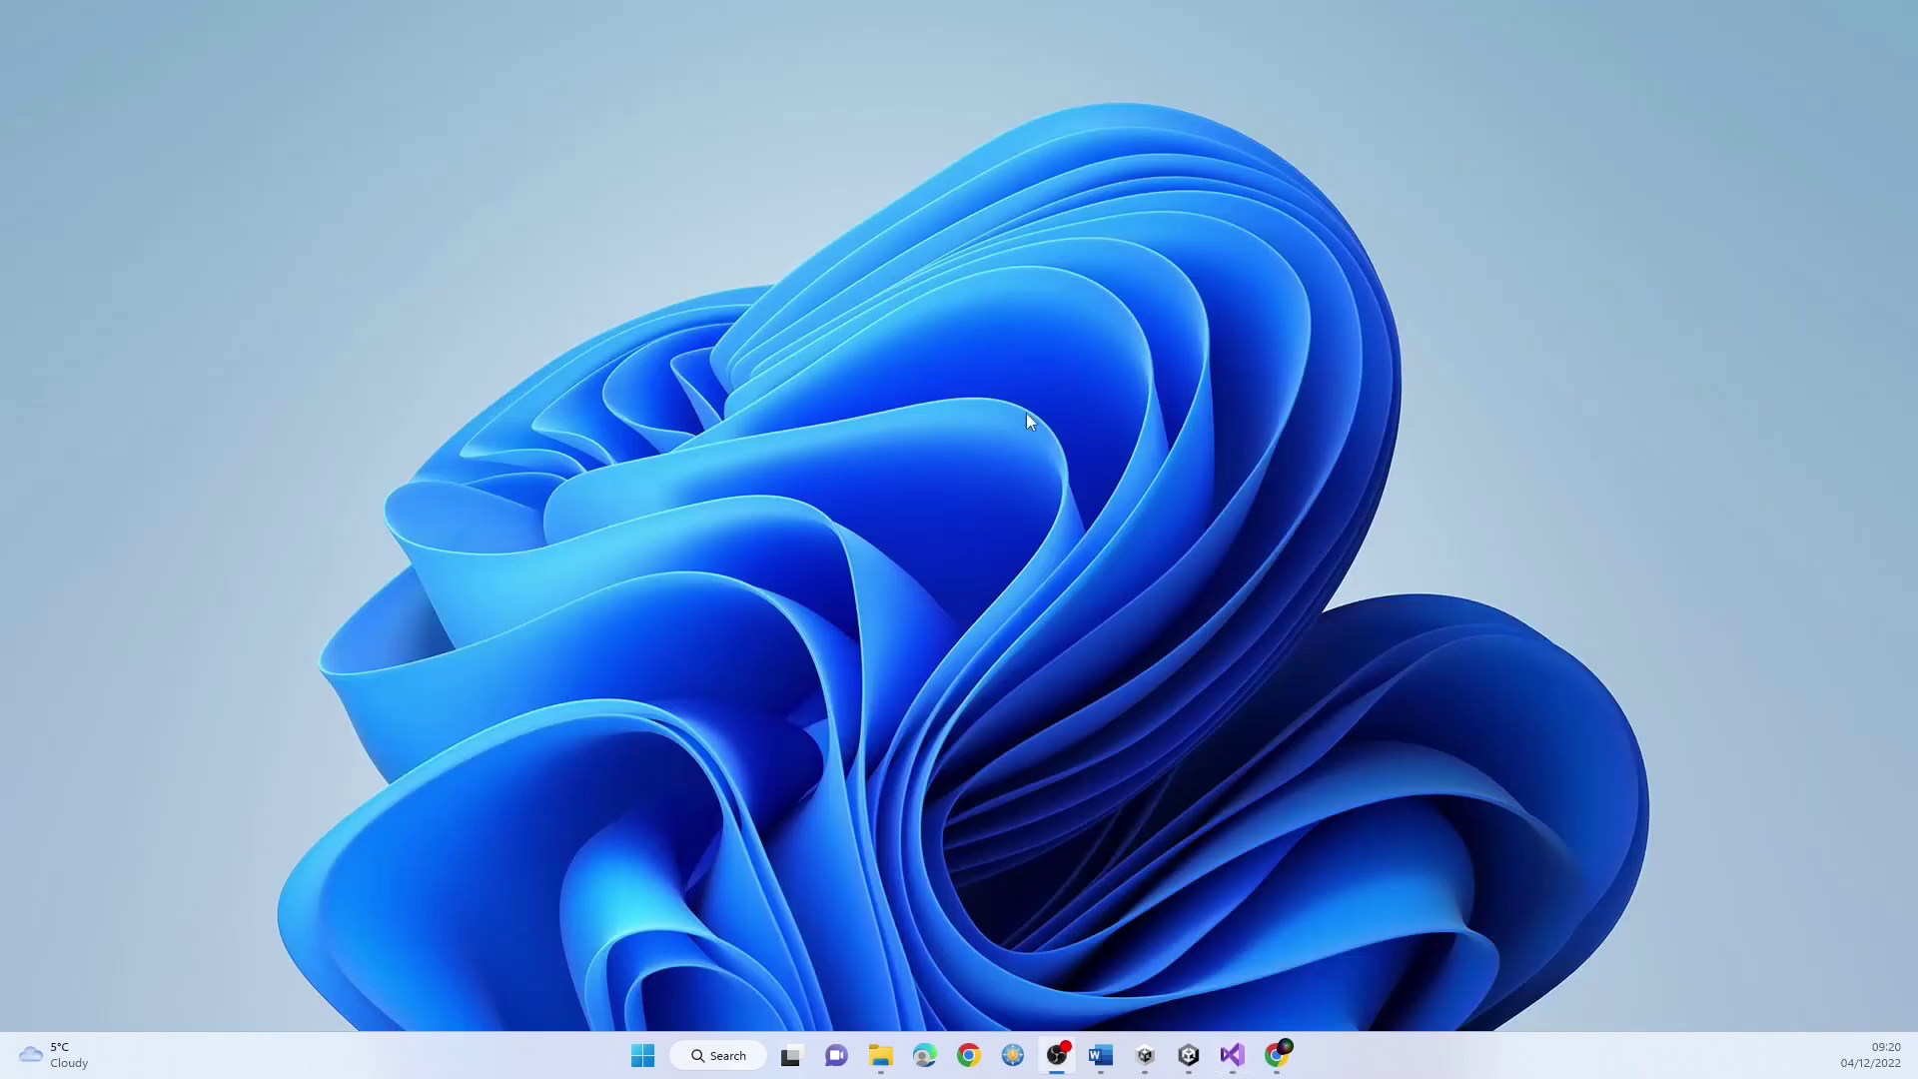
{"action": "left_click", "coordinate": [1188, 1055]}
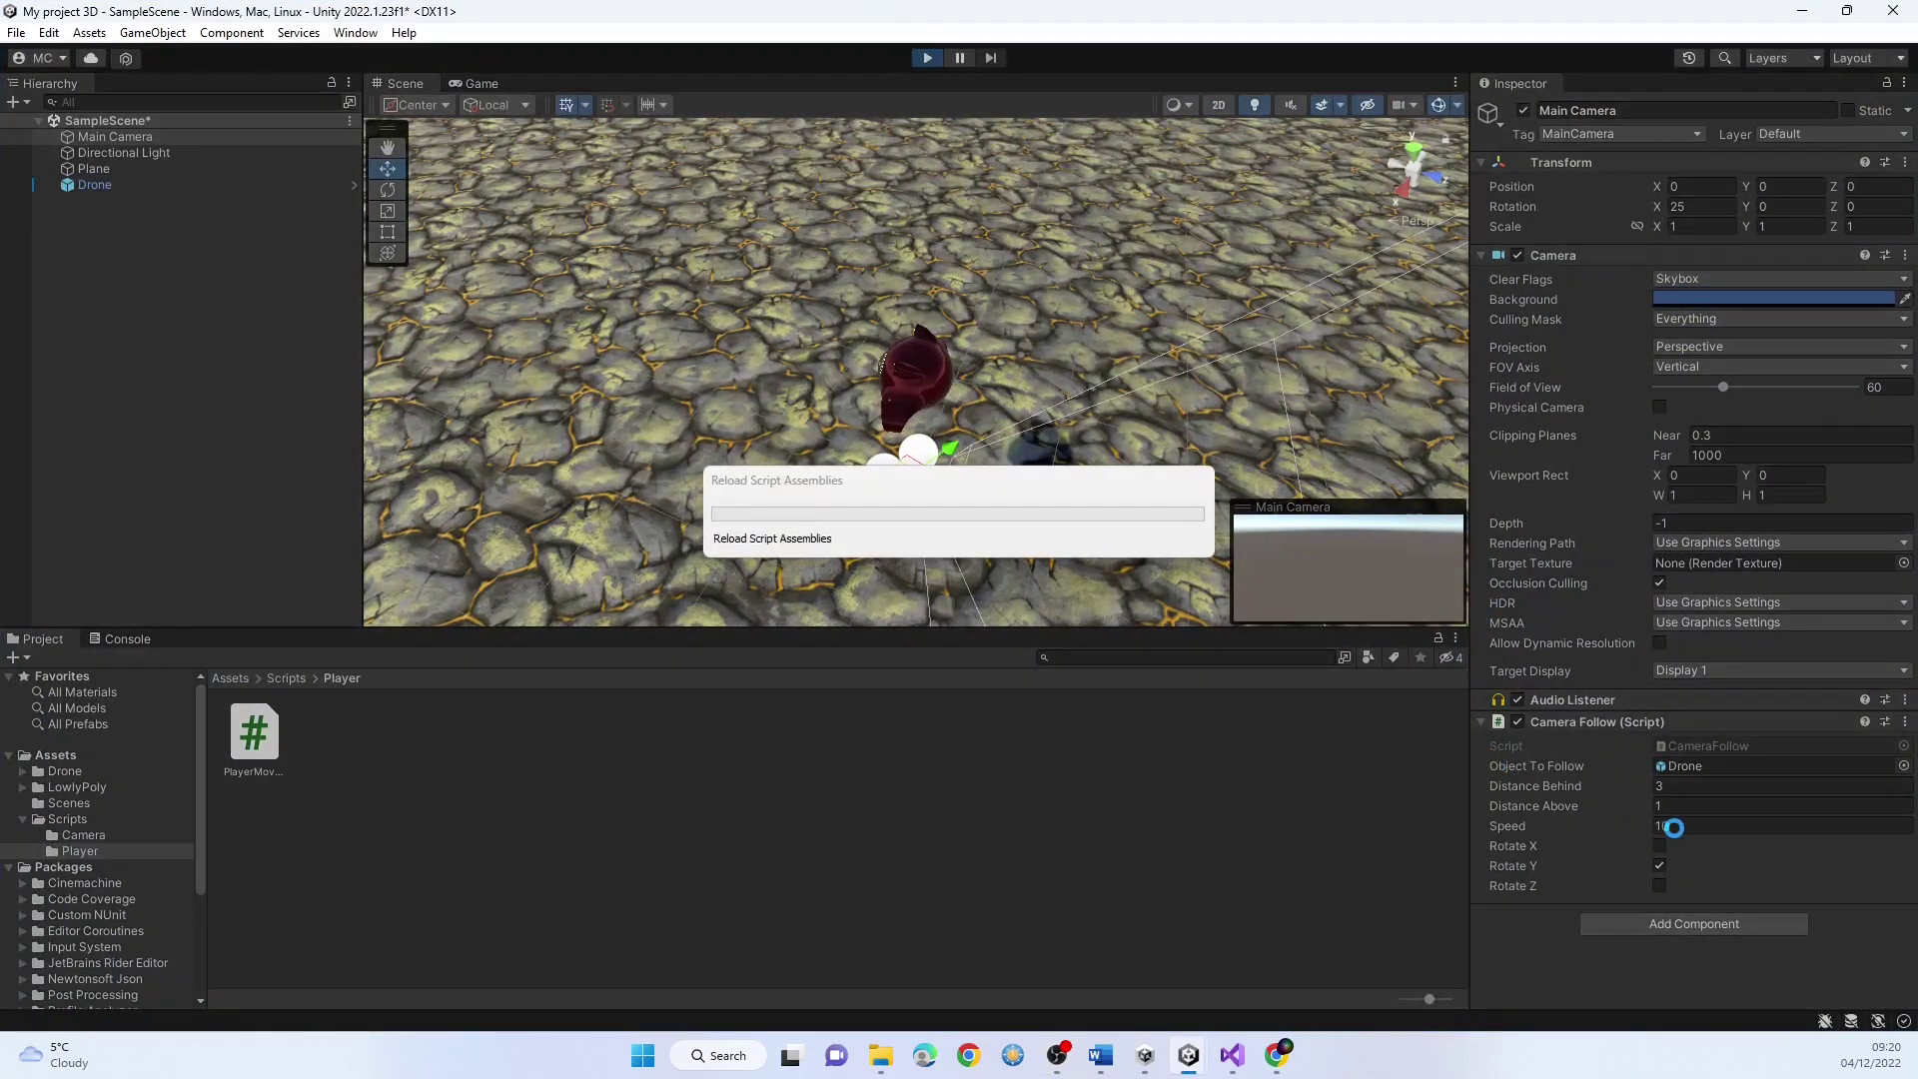
{"action": "left_click_drag", "start_coordinate": [1674, 829], "coordinate": [1641, 818]}
{"action": "type", "text": "1"}
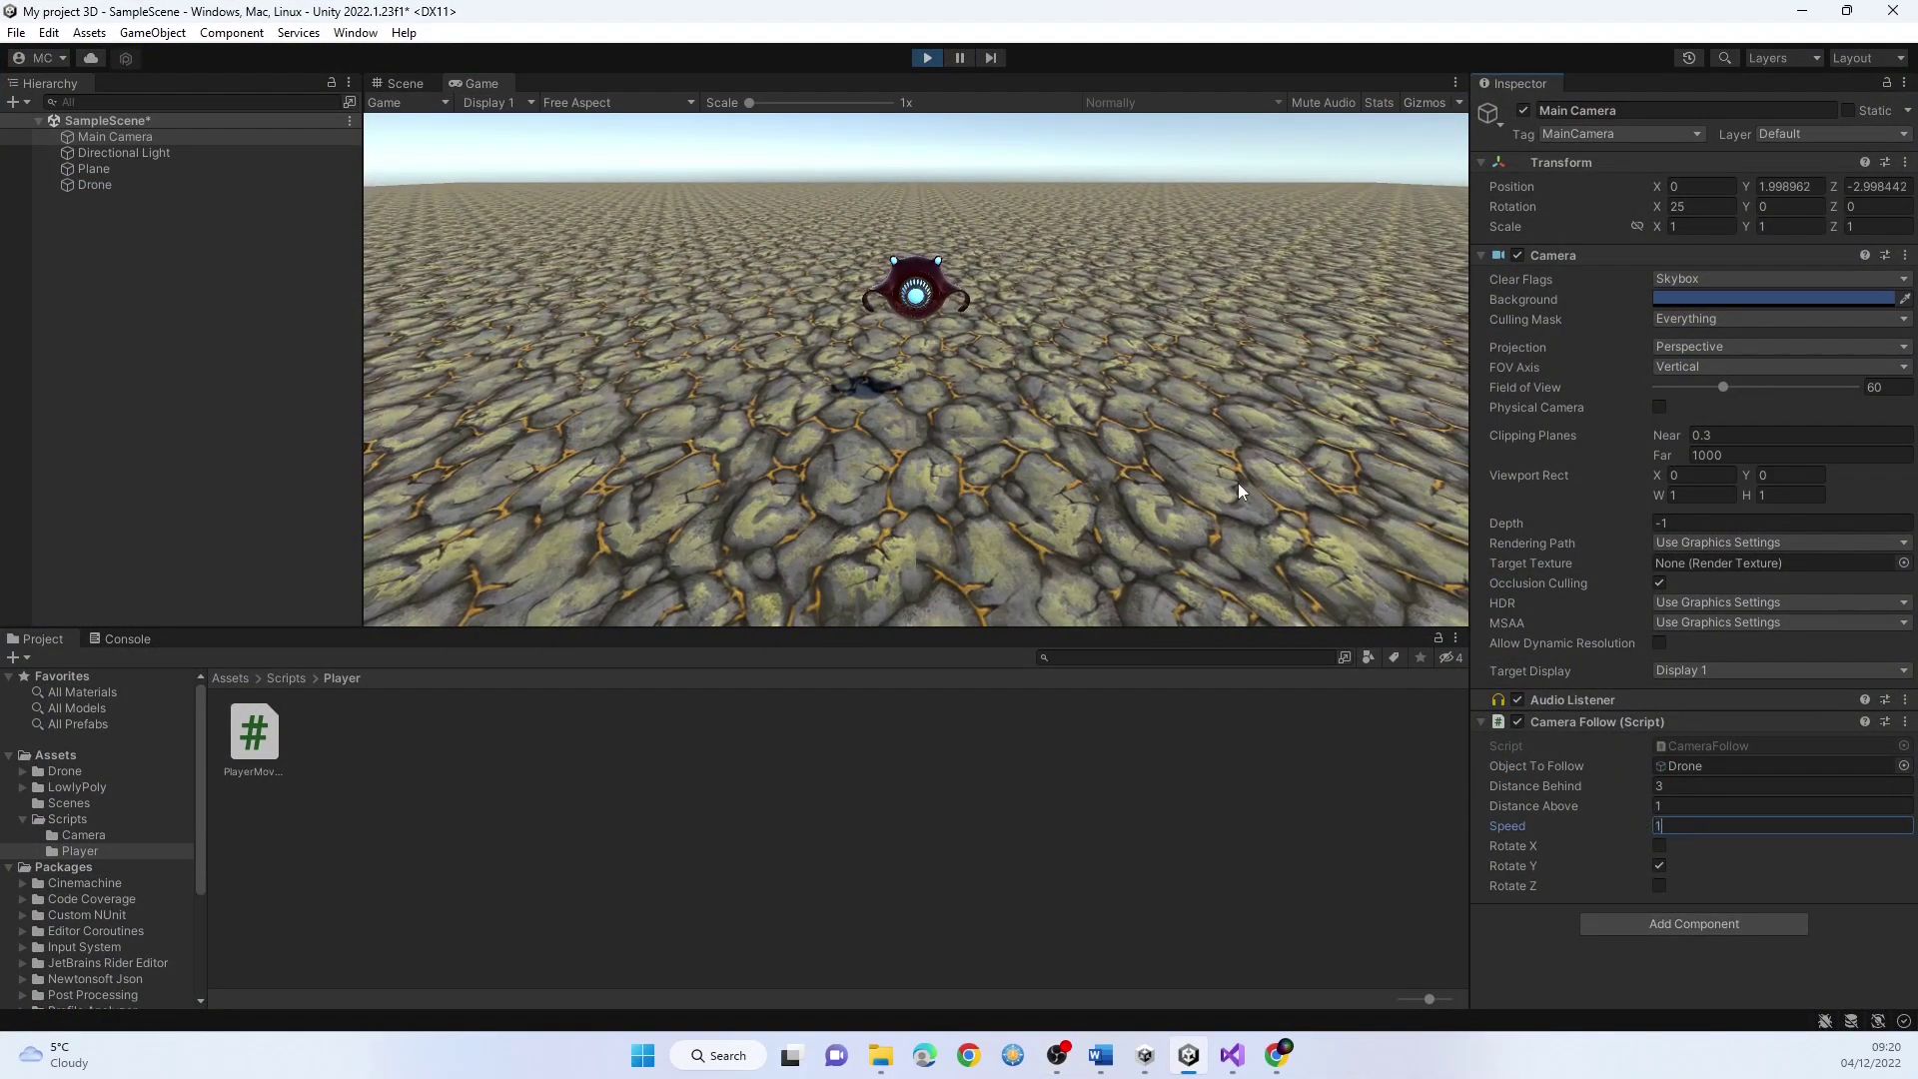
{"action": "left_click", "coordinate": [1207, 436]}
{"action": "key", "text": "w"}
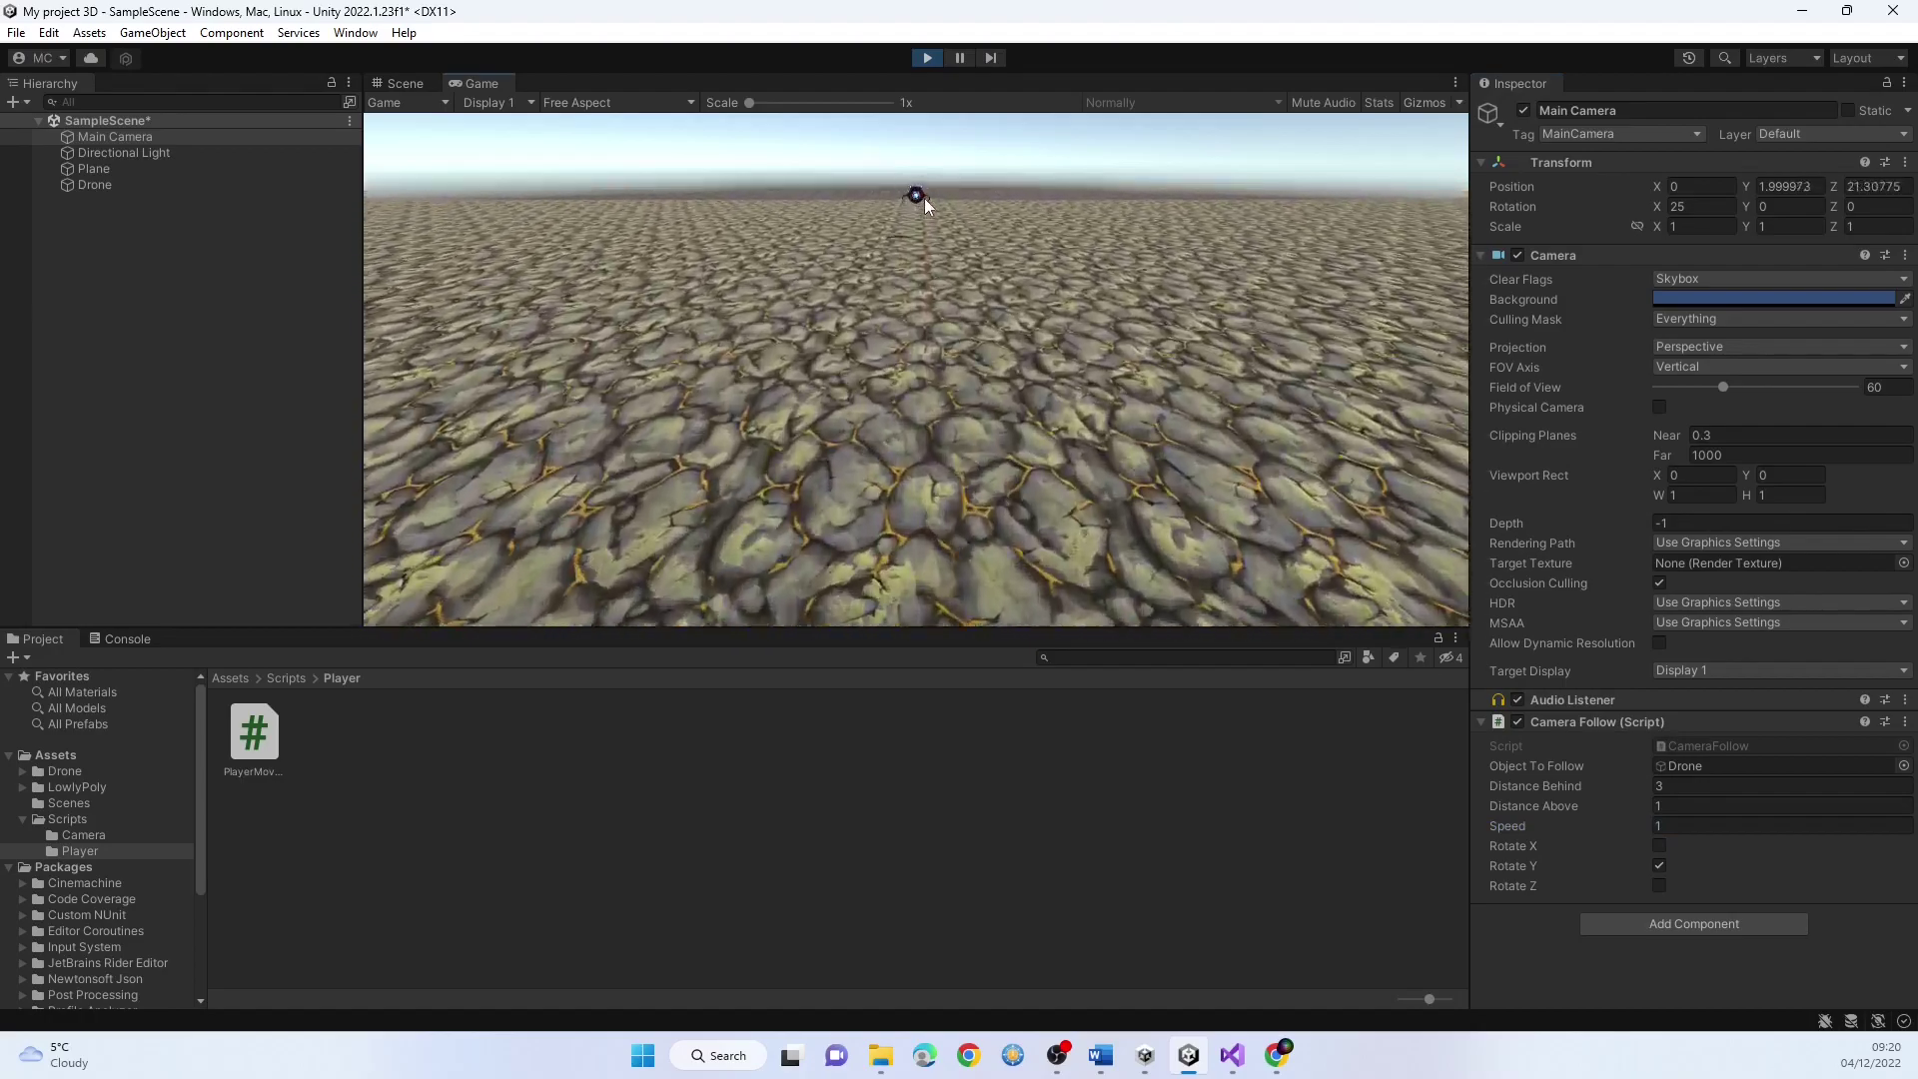
{"action": "key", "text": "a"}
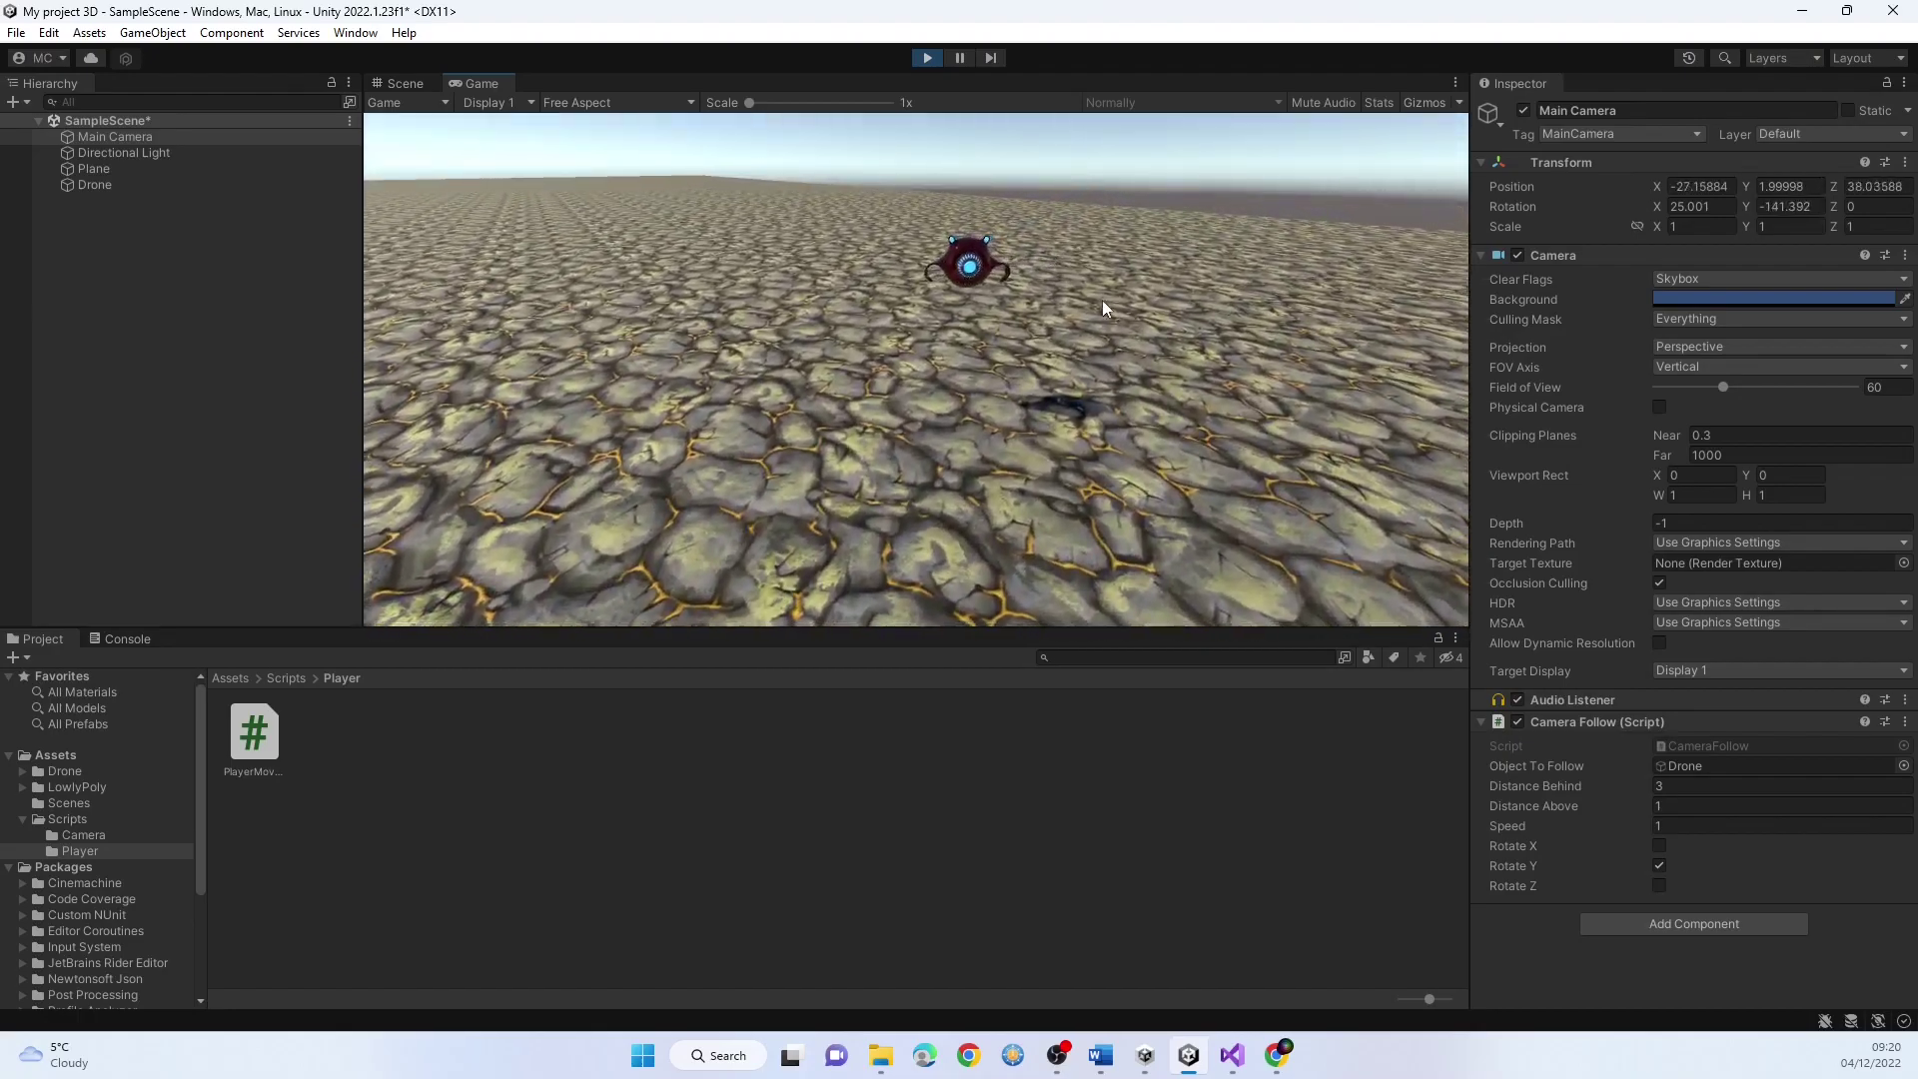
Set the Camera Follow speed to 5, steer the drone left and right to test it, and stop the game
{"action": "left_click", "coordinate": [1689, 826]}
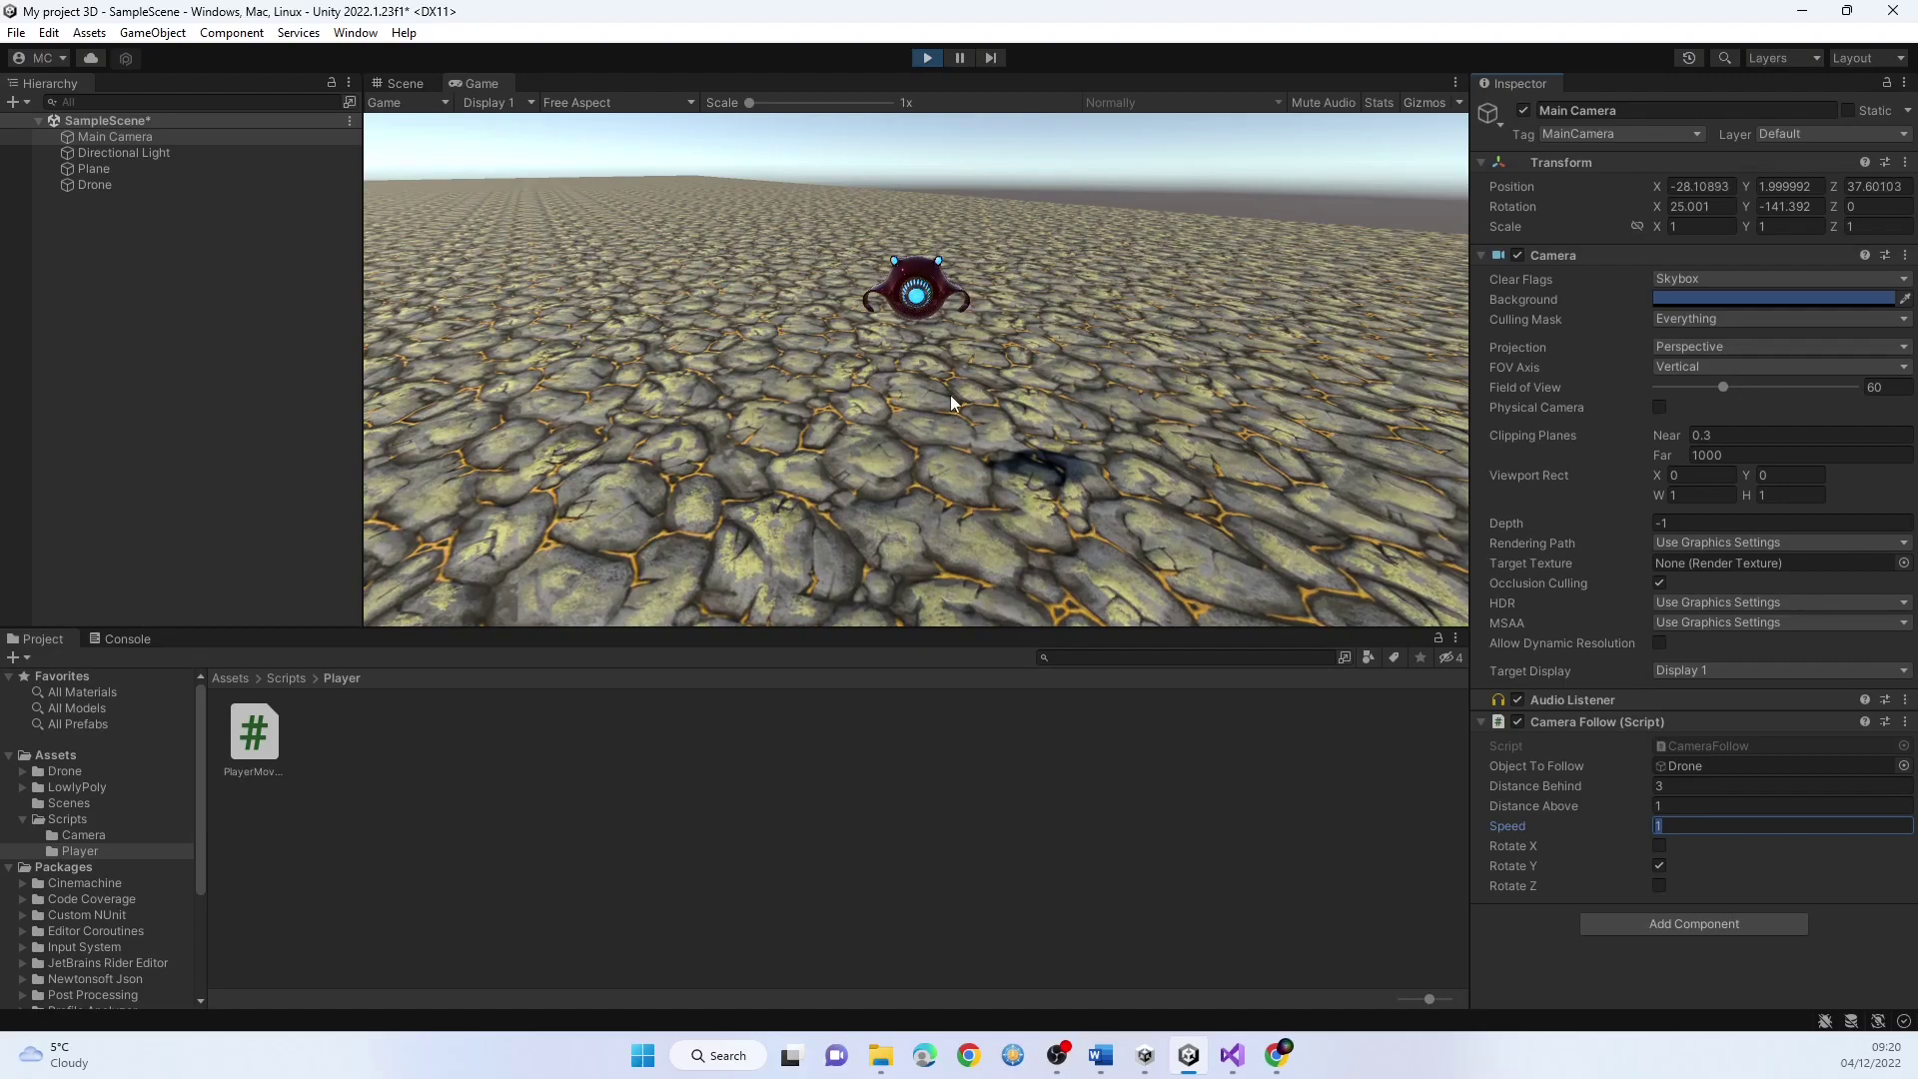
{"action": "left_click", "coordinate": [1142, 564]}
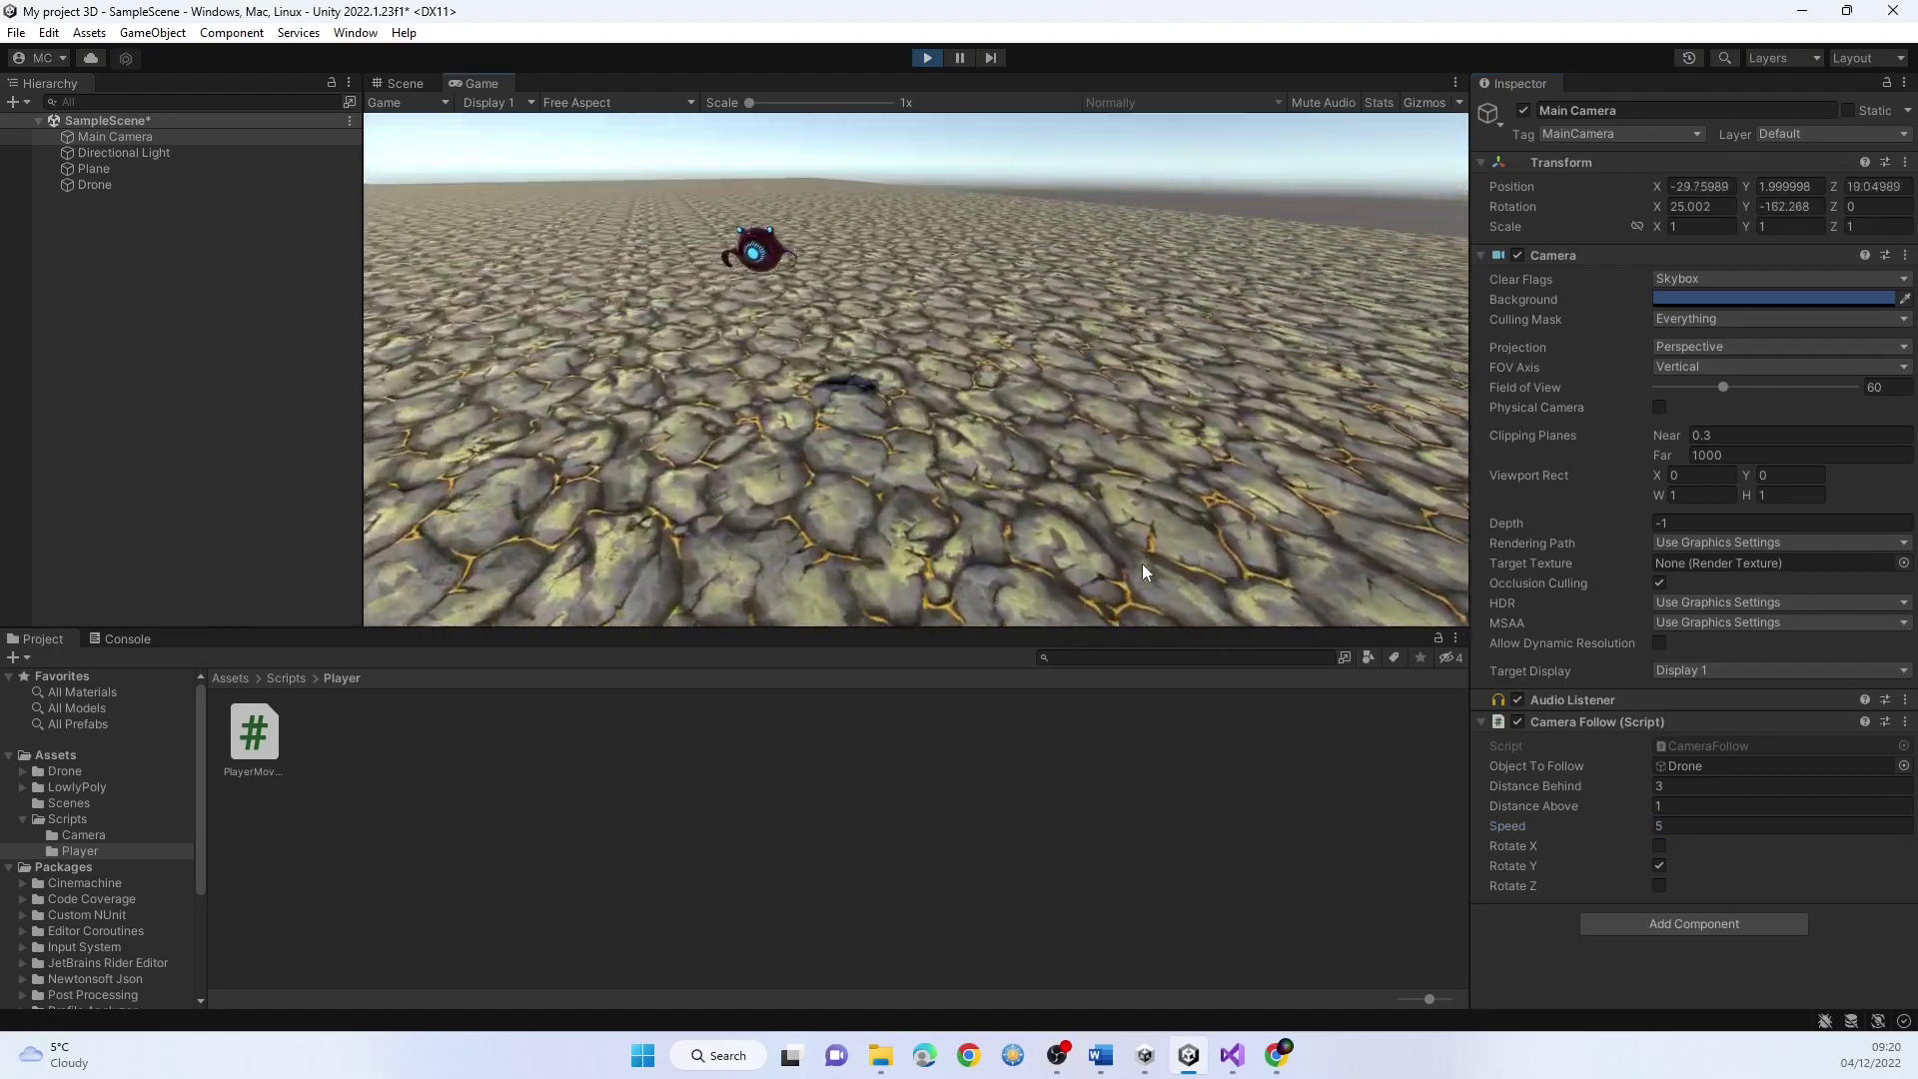
{"action": "key", "text": "a"}
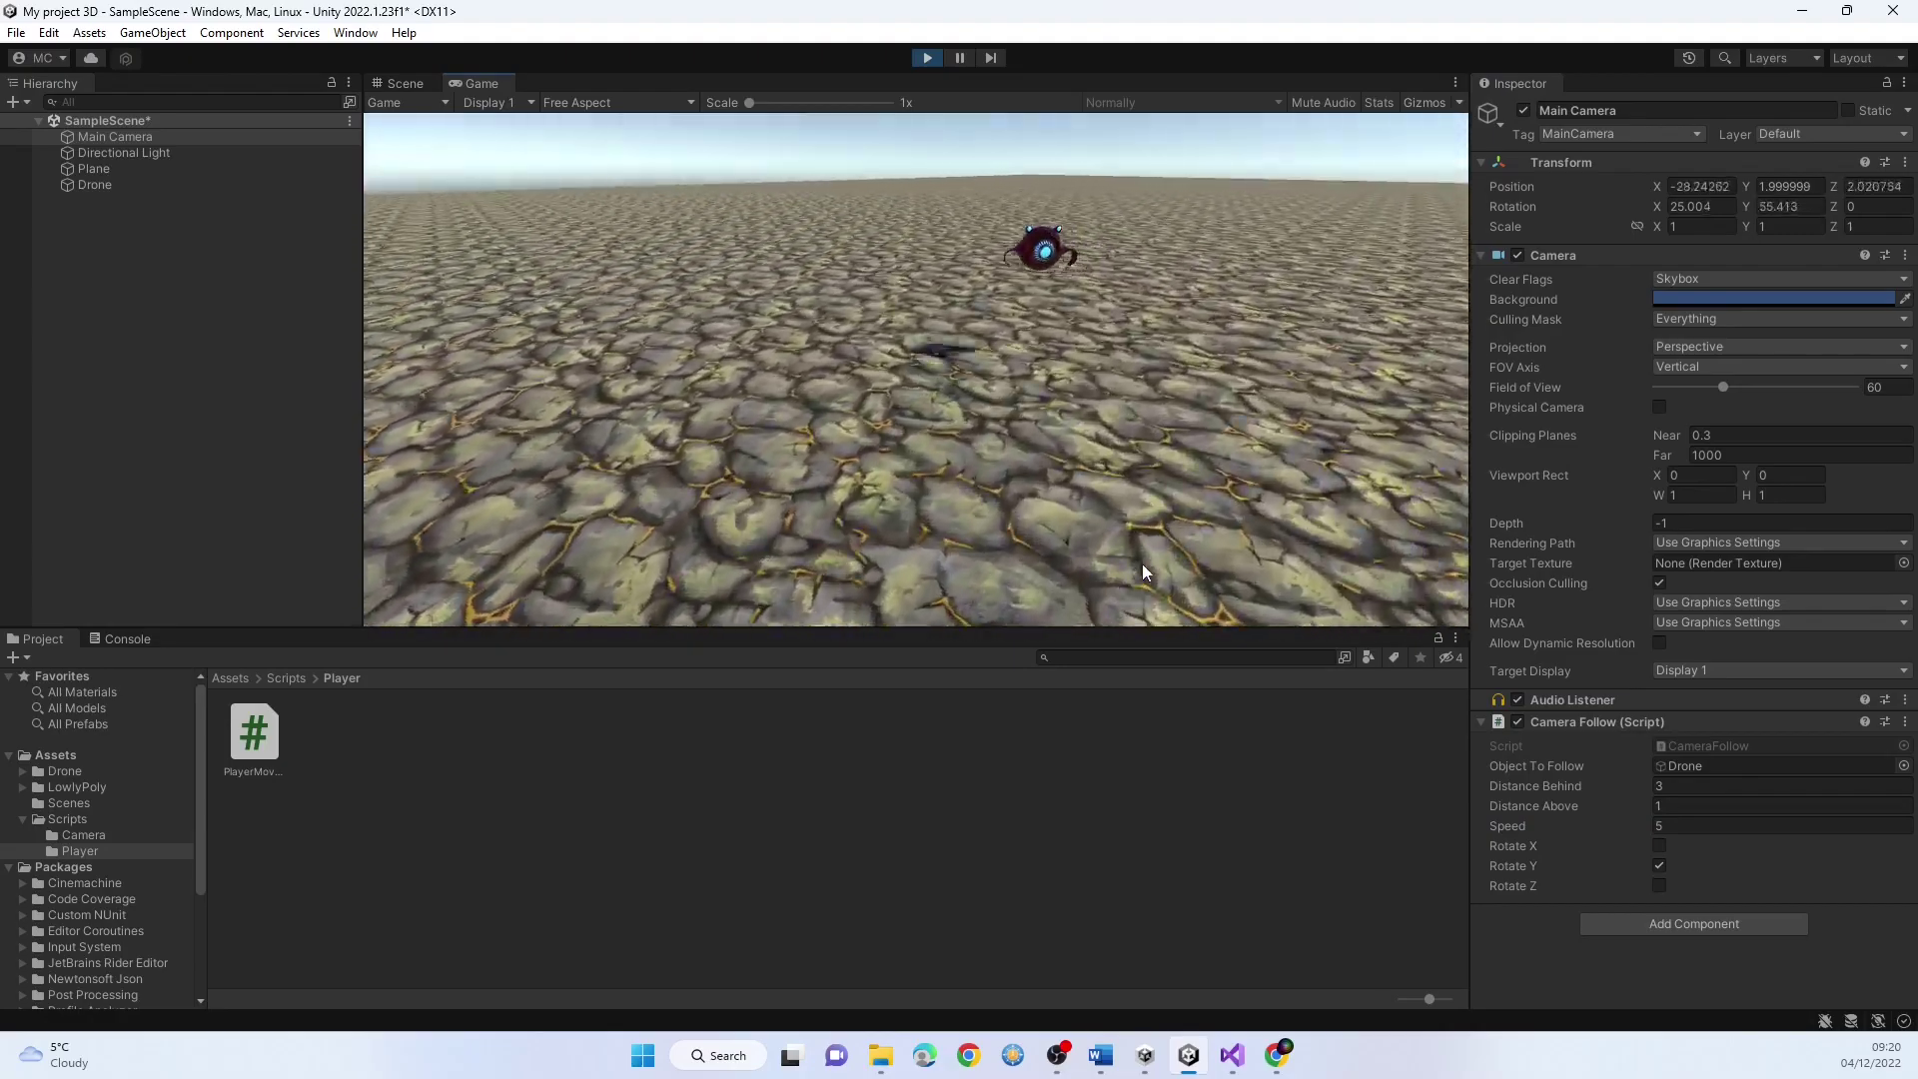
{"action": "key", "text": "d"}
{"action": "key", "text": "a"}
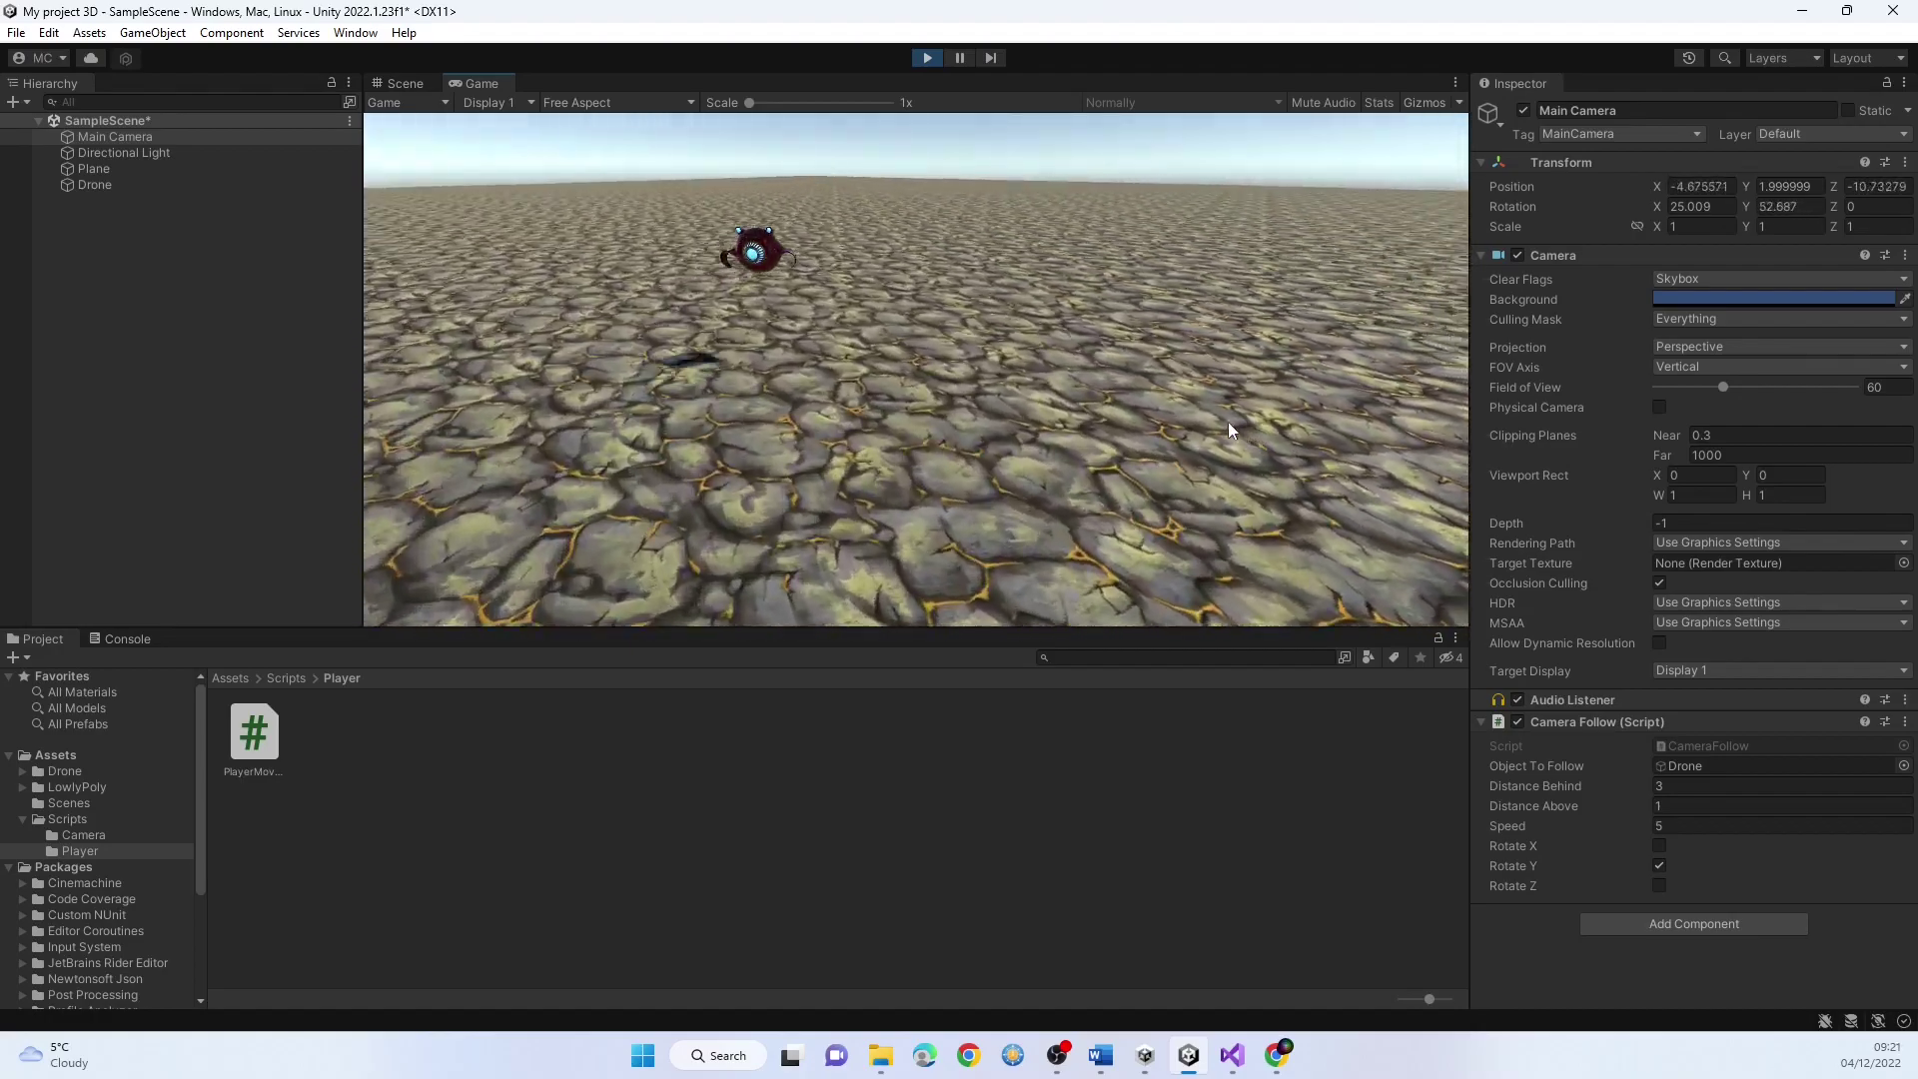
{"action": "key", "text": "d"}
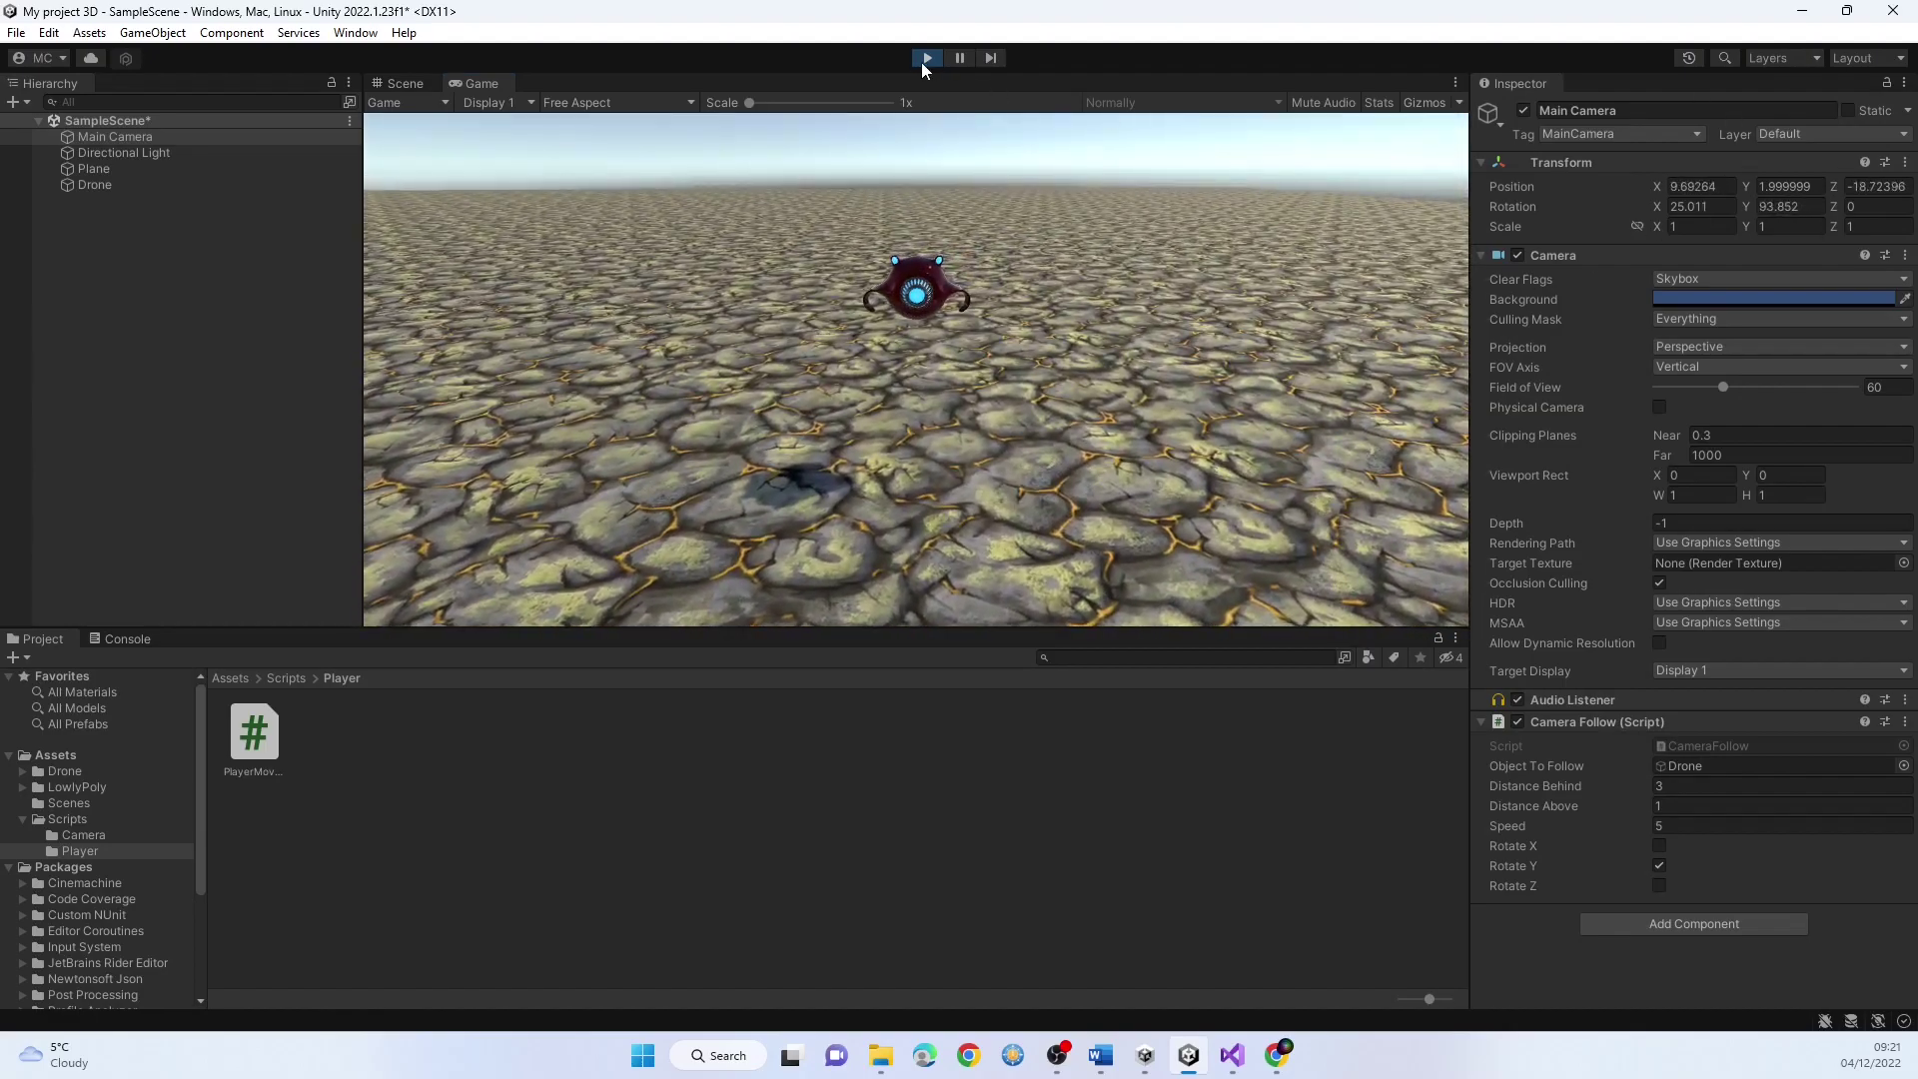
{"action": "left_click", "coordinate": [927, 58]}
Switch to Visual Studio and comment out the transform.position line that uses Vector3.Lerp in LateUpdate
{"action": "left_click", "coordinate": [1232, 1055]}
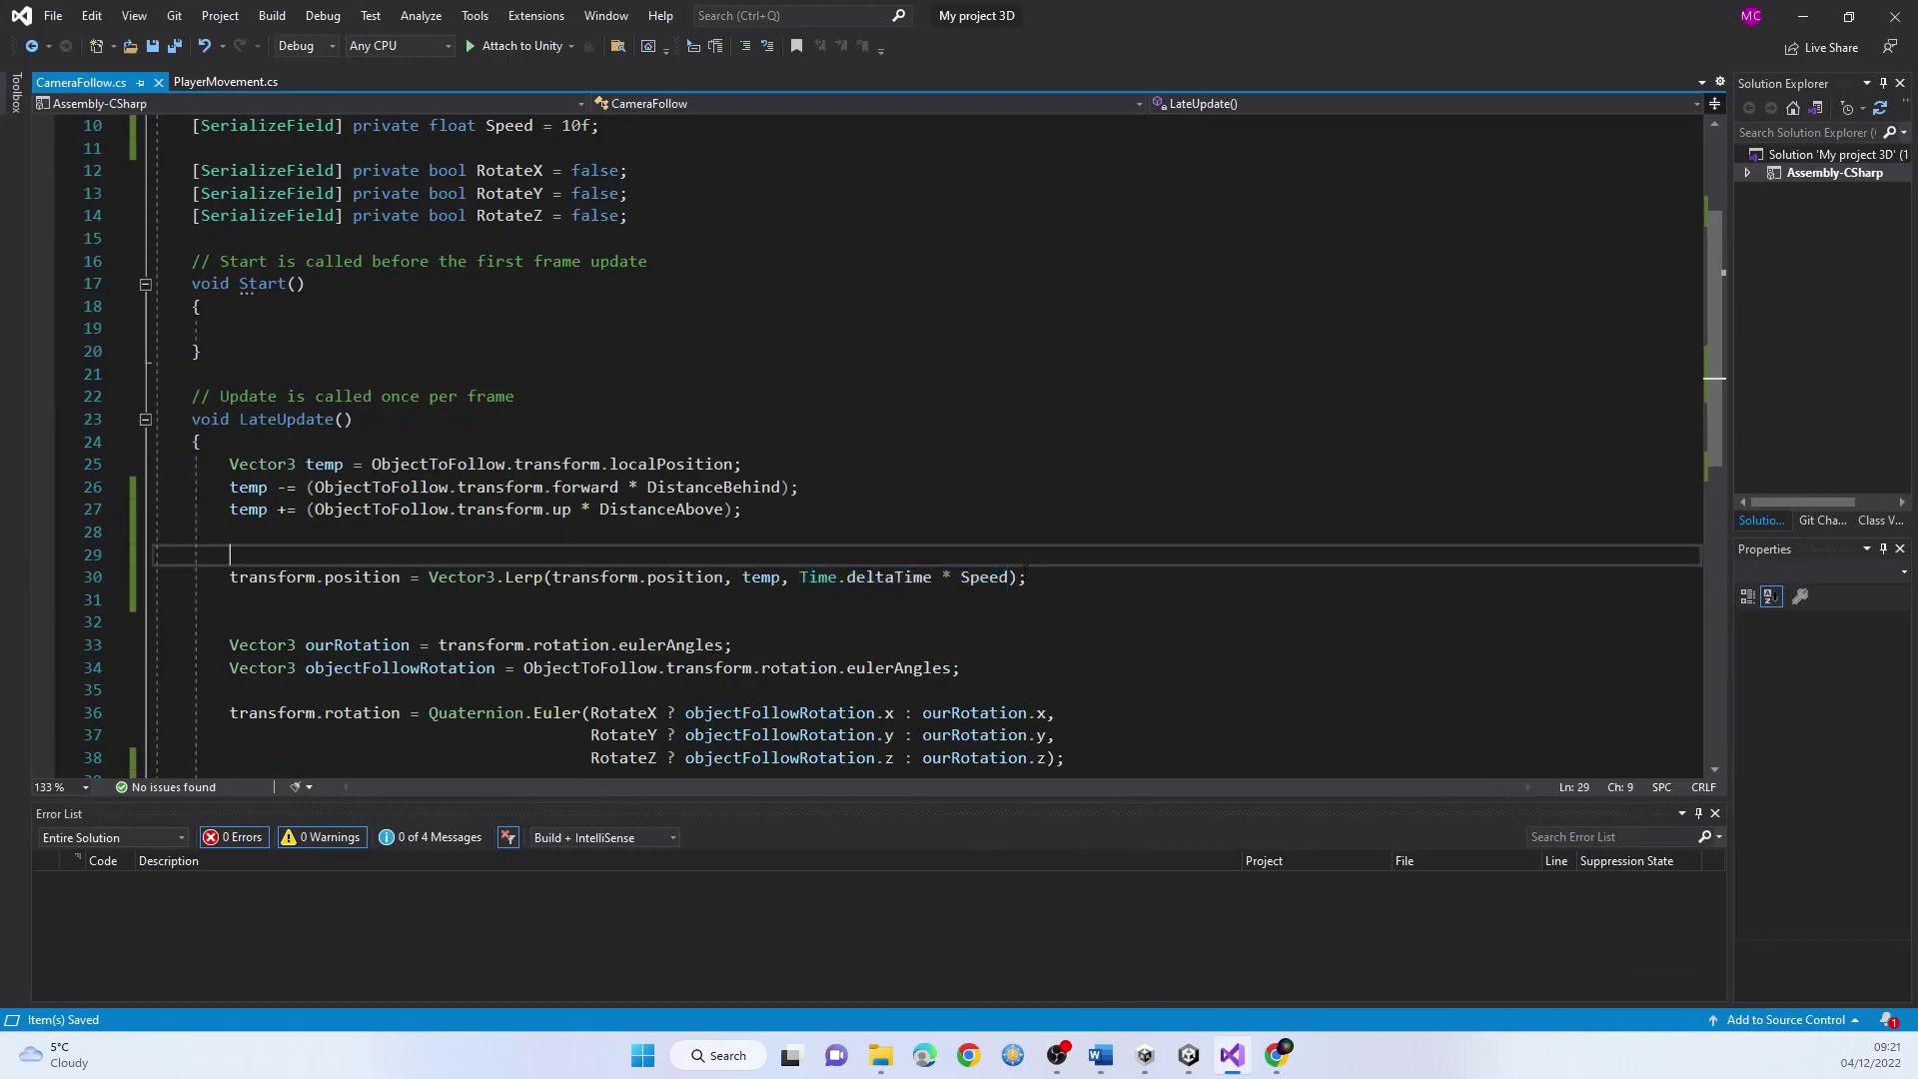
{"action": "left_click_drag", "start_coordinate": [946, 578], "coordinate": [421, 580]}
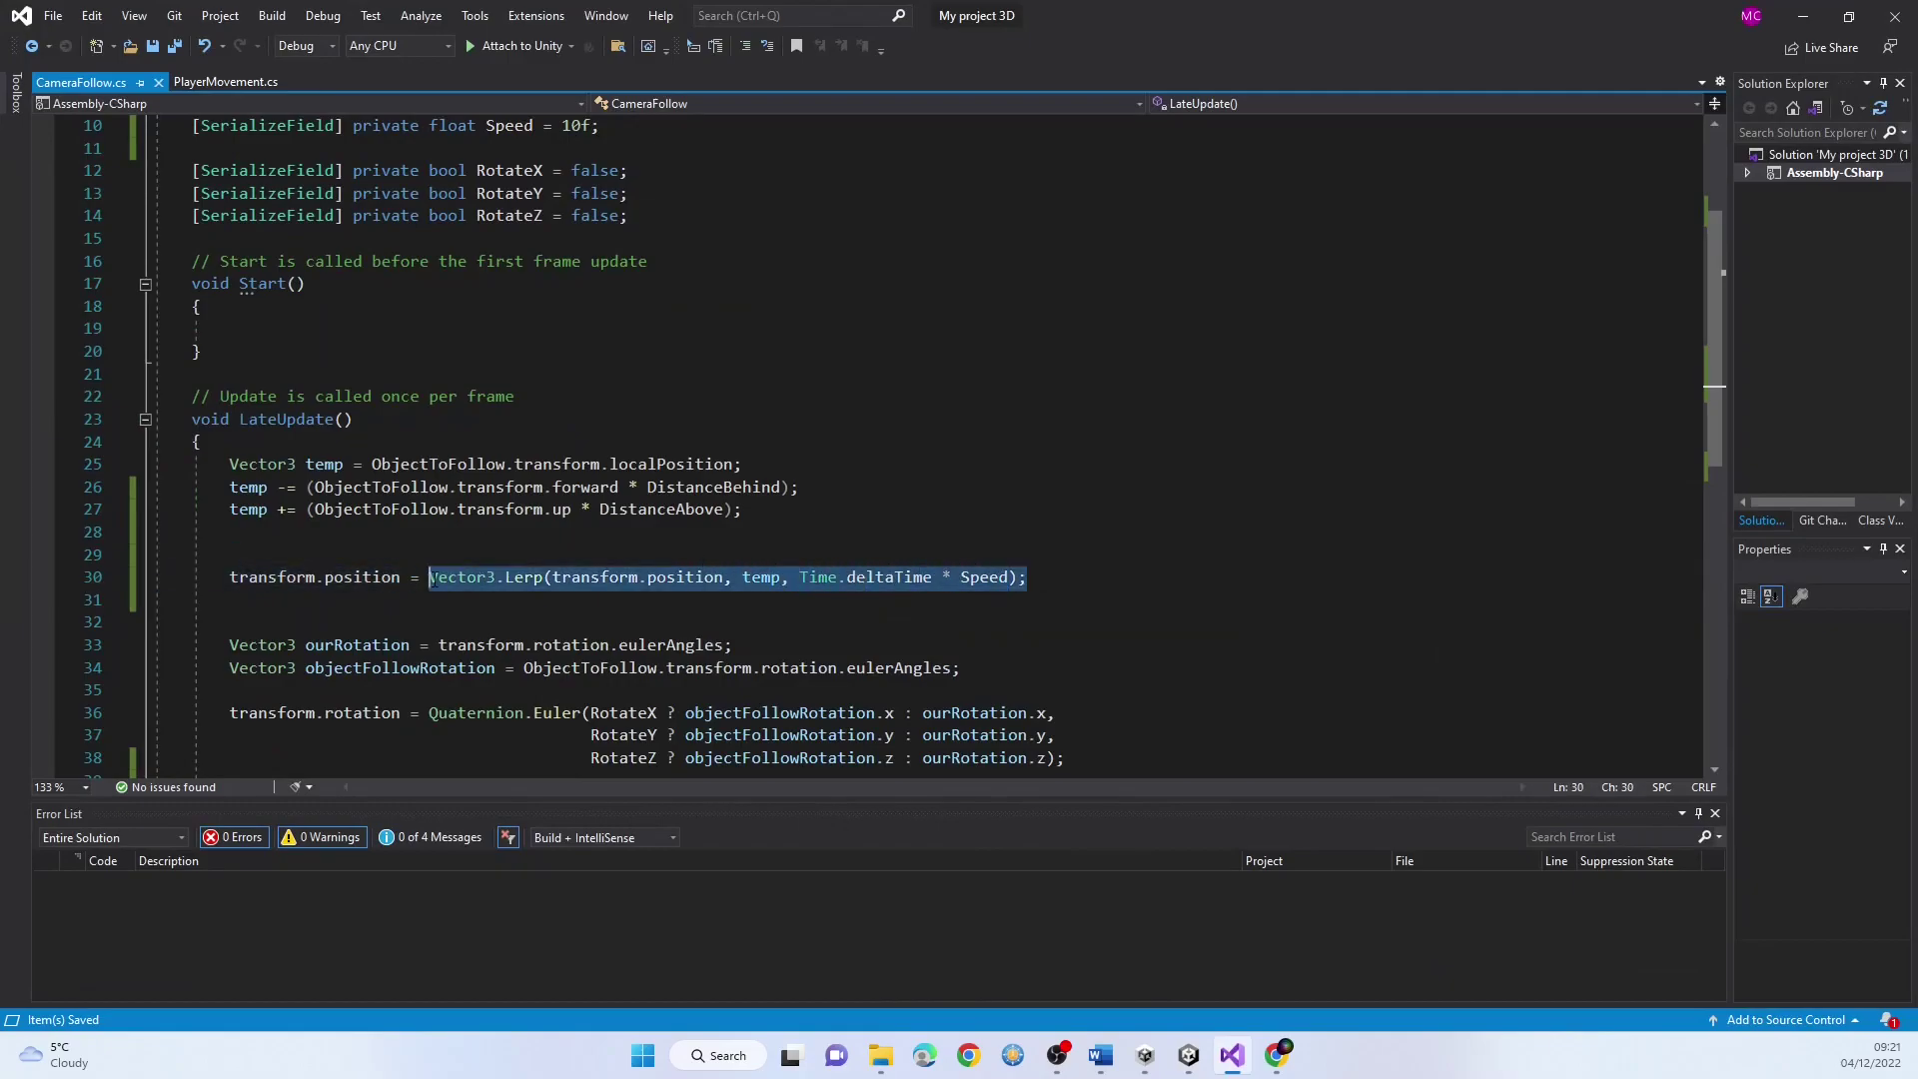
{"action": "left_click", "coordinate": [434, 583]}
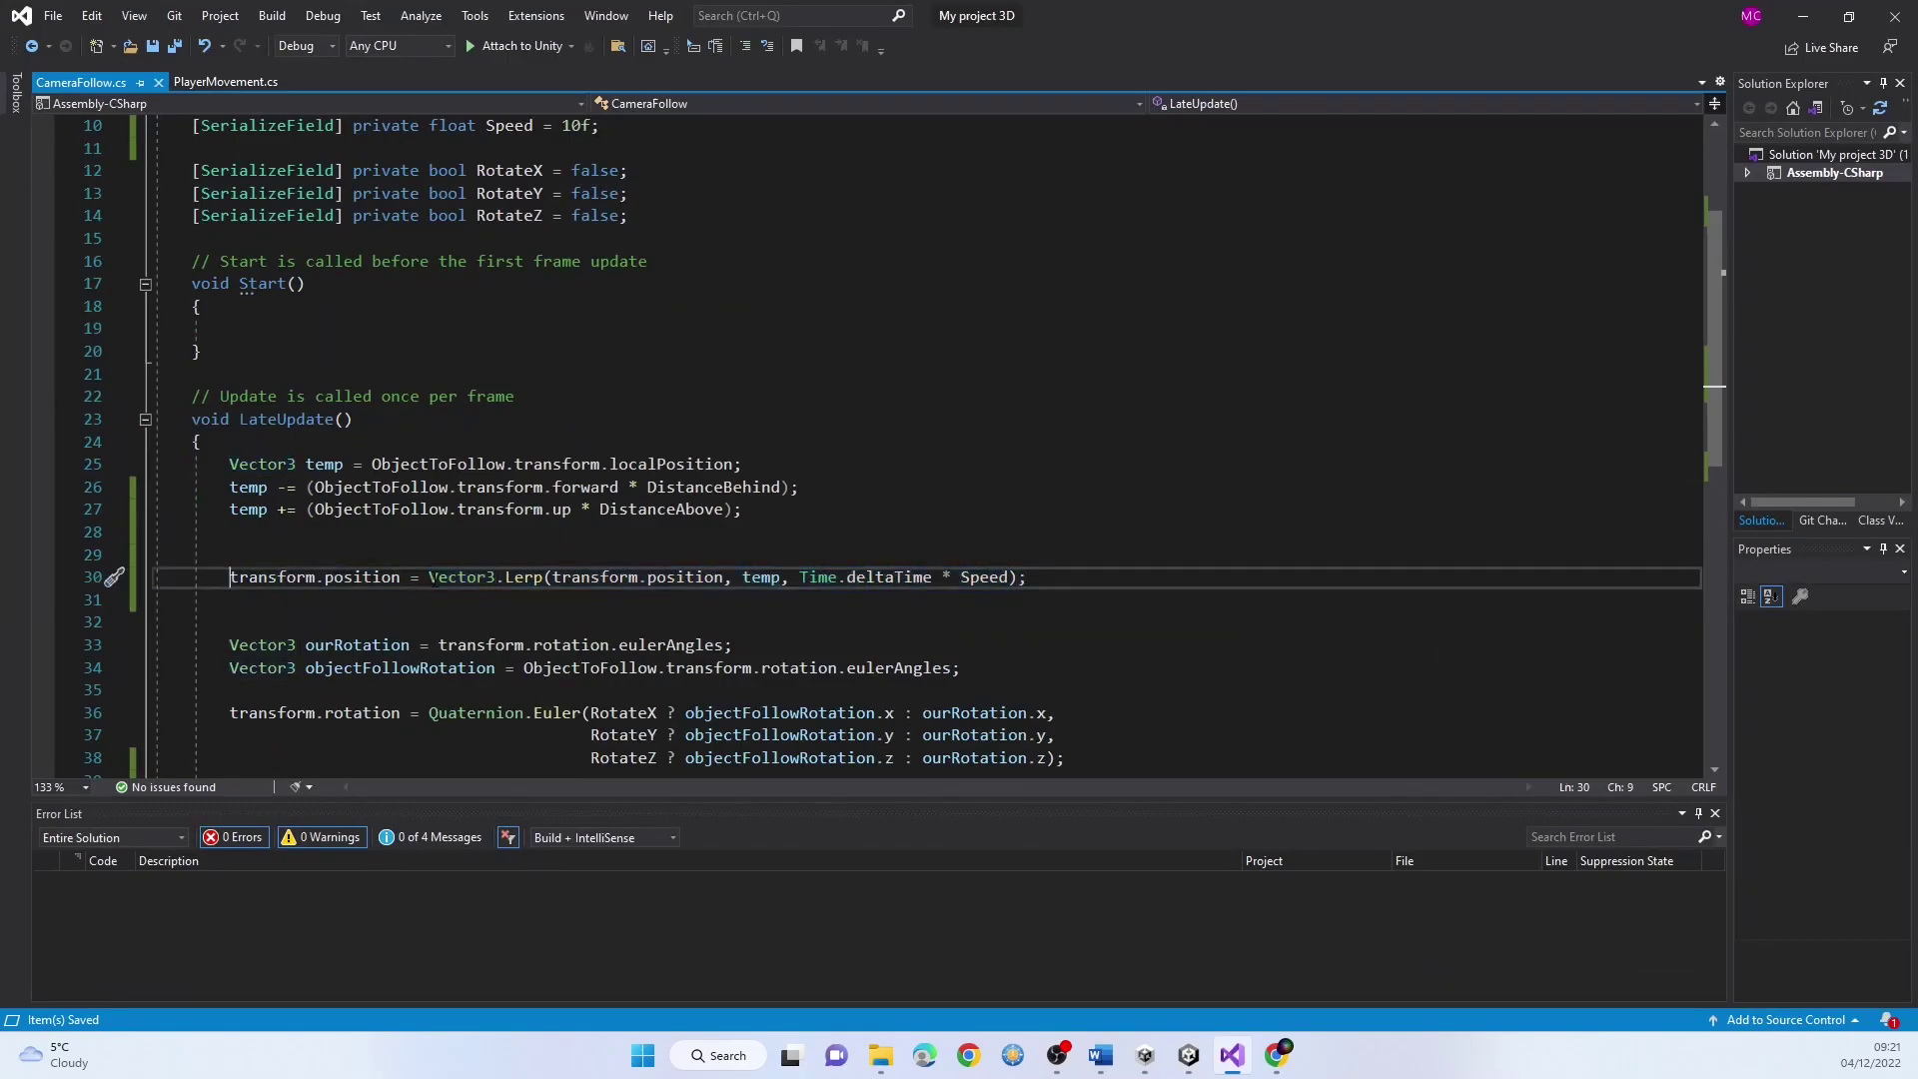
{"action": "key", "text": "Home"}
{"action": "key", "text": "ctrl+k"}
{"action": "key", "text": "ctrl+c"}
Add "transform.position = temp;" below the commented-out Lerp line and save CameraFollow.cs
{"action": "key", "text": "ctrl+shift+Right"}
{"action": "key", "text": "ctrl+shift+Right"}
{"action": "key", "text": "ctrl+shift+Right"}
{"action": "key", "text": "ctrl+shift+Right"}
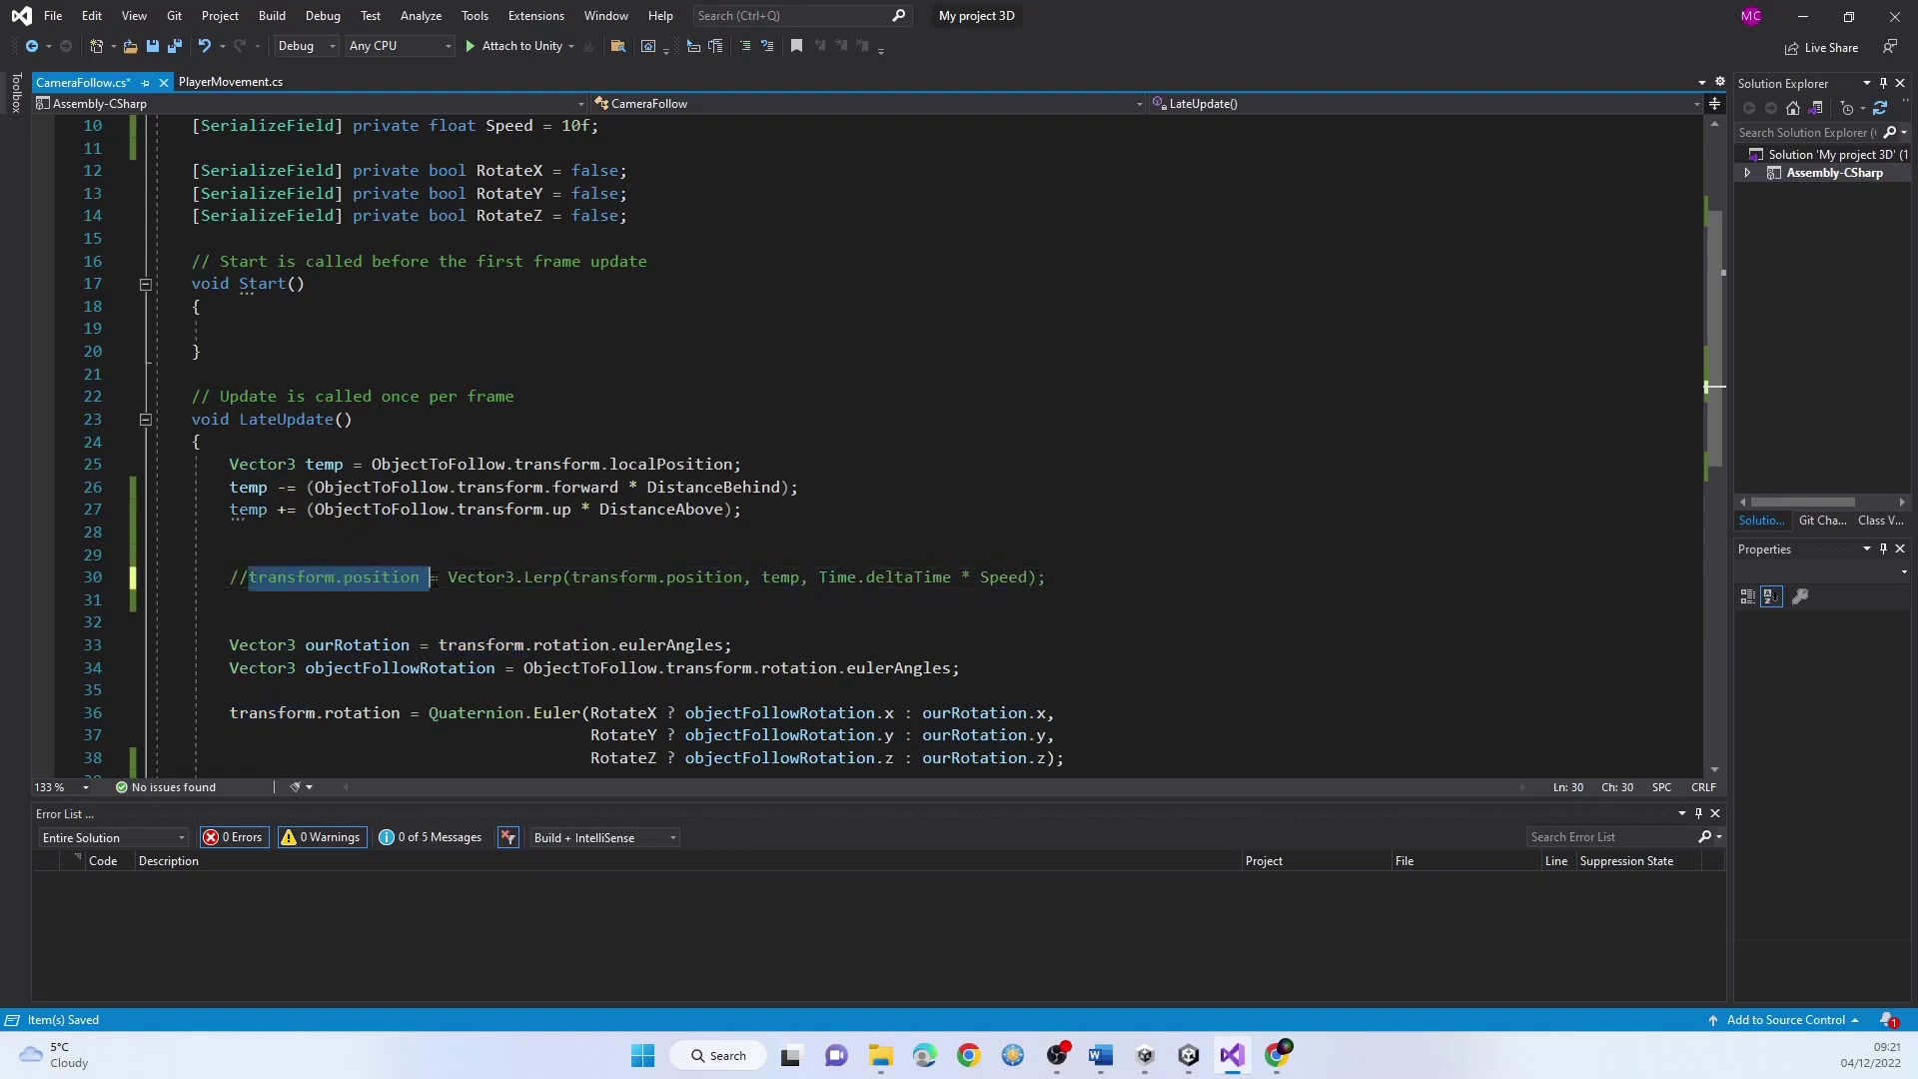
{"action": "key", "text": "ctrl+c"}
{"action": "key", "text": "Down"}
{"action": "key", "text": "ctrl+v"}
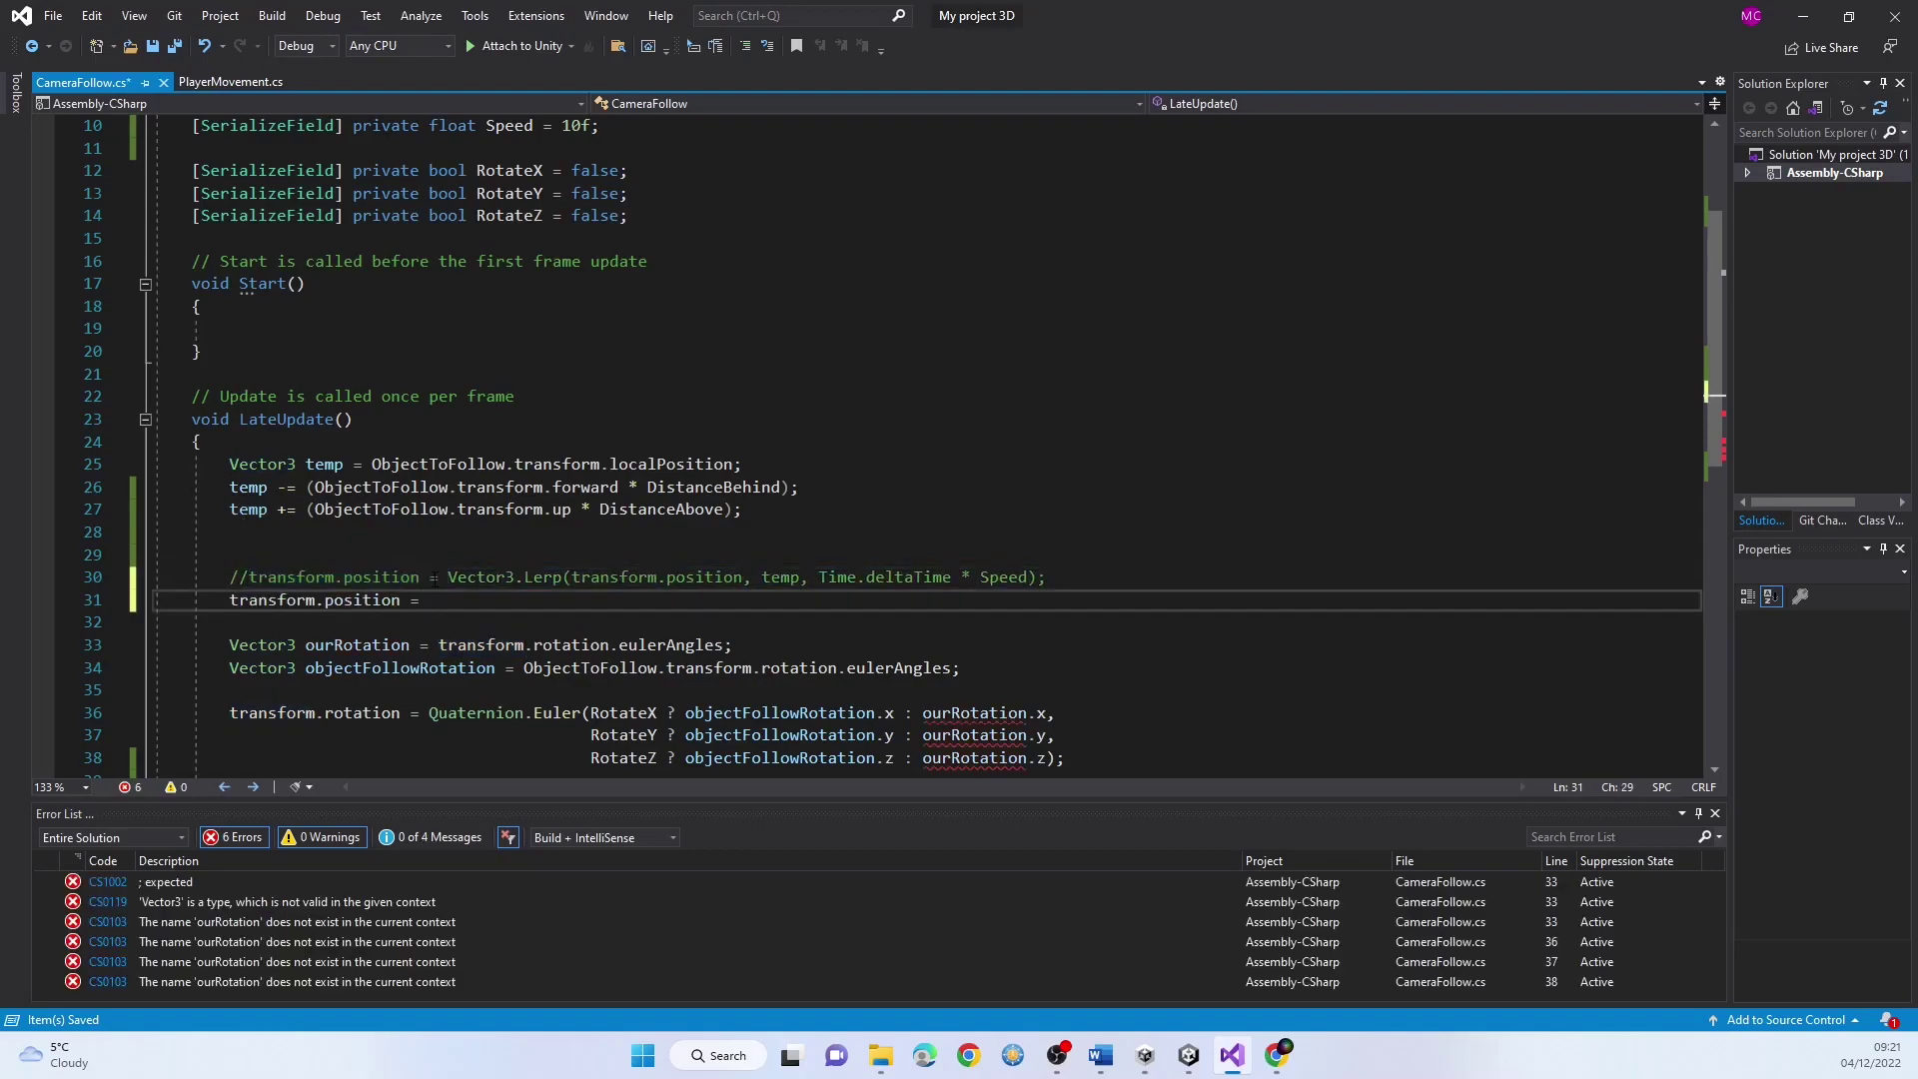
{"action": "type", "text": "temp;"}
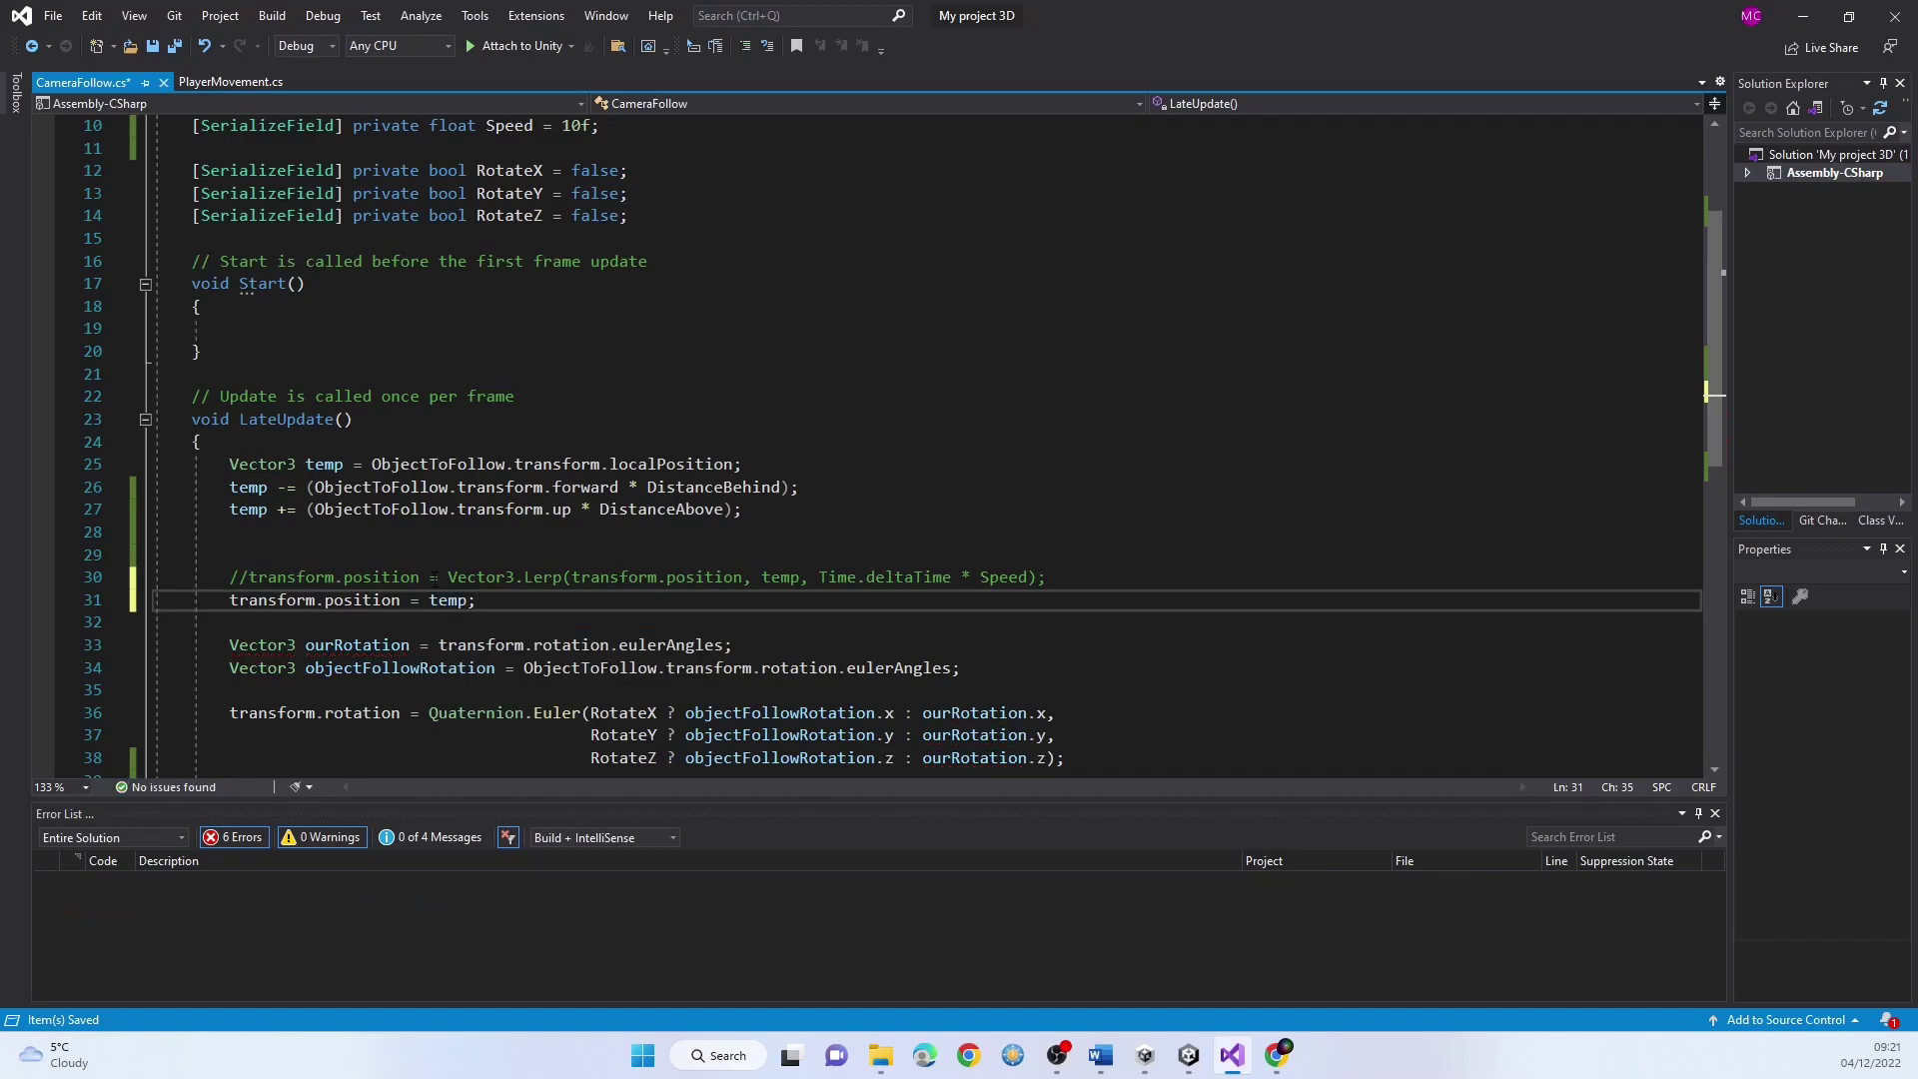
{"action": "key", "text": "ctrl+s"}
Compare the ObjectToFollow terms in the two lines that offset temp by DistanceBehind and DistanceAbove
{"action": "left_click", "coordinate": [808, 488]}
{"action": "left_click", "coordinate": [459, 510]}
{"action": "left_click", "coordinate": [413, 510]}
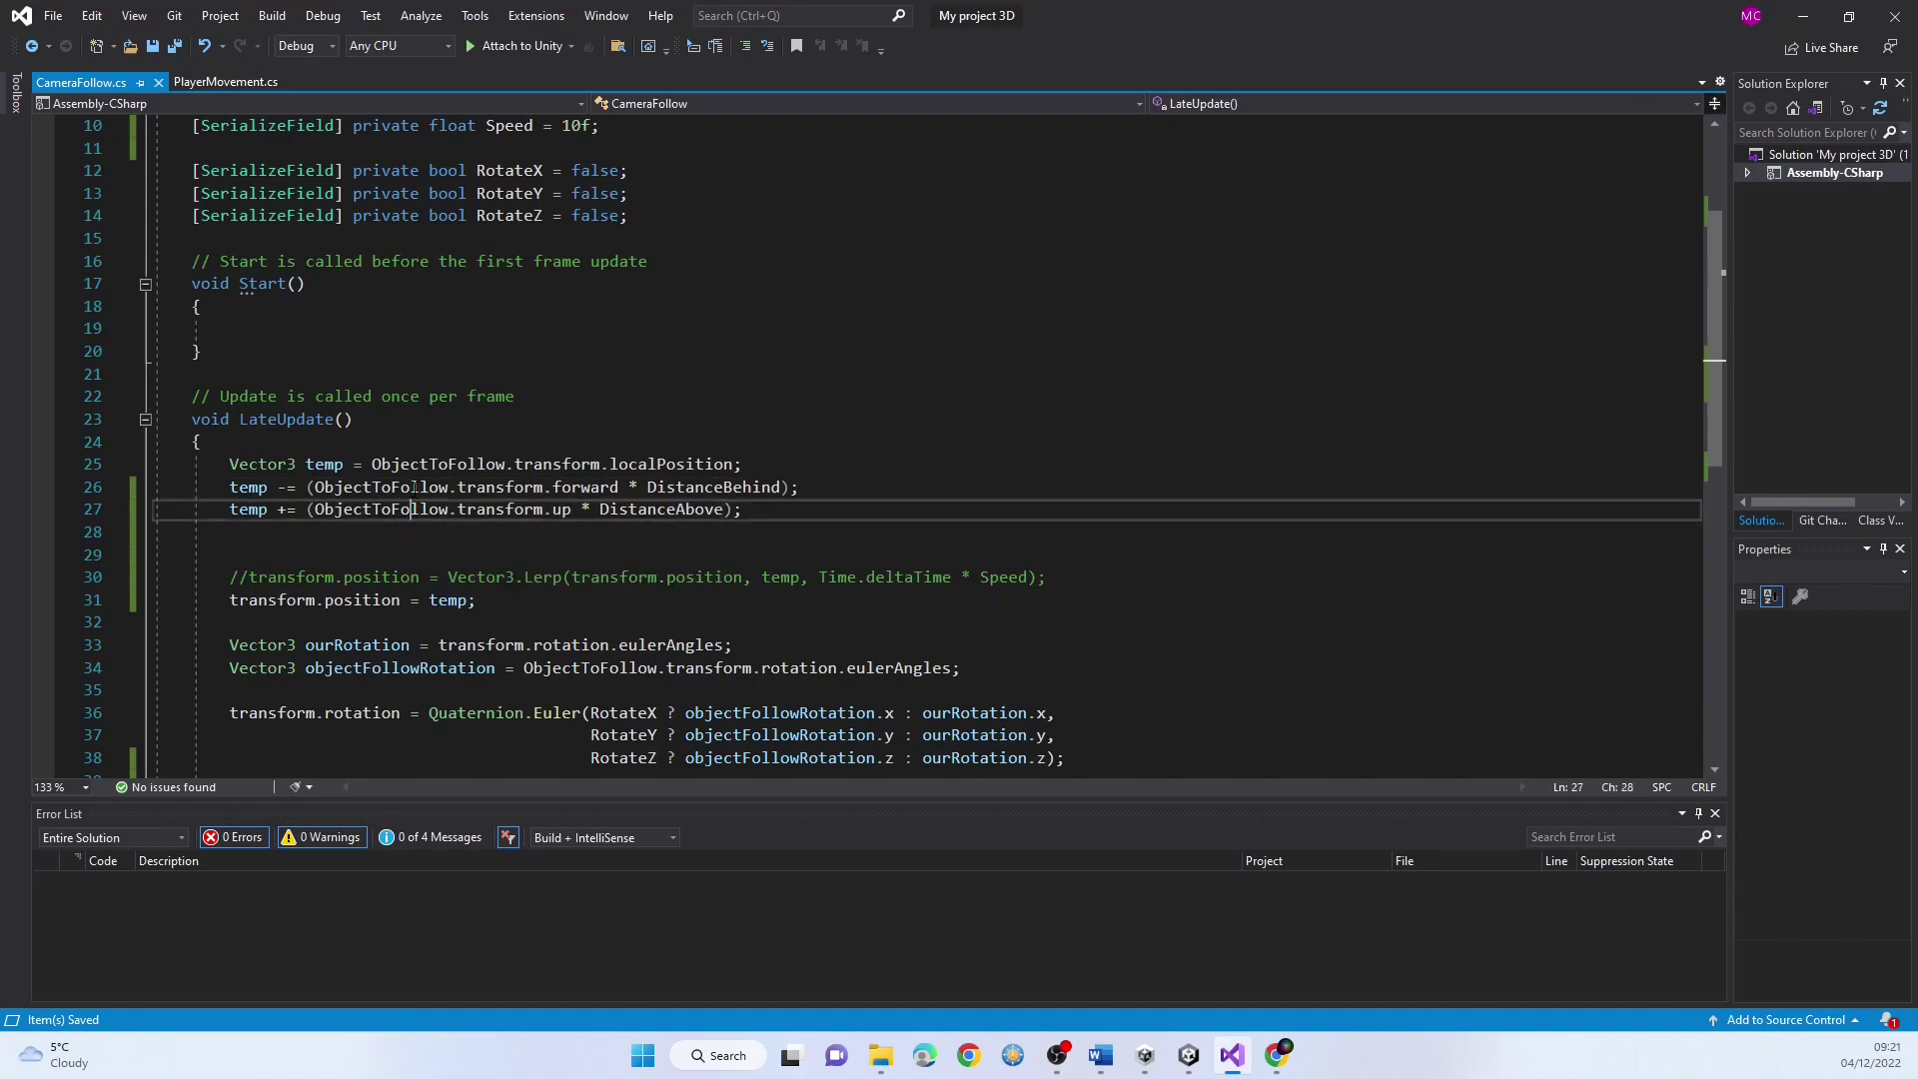
{"action": "left_click", "coordinate": [416, 490]}
{"action": "left_click", "coordinate": [411, 510]}
{"action": "left_click", "coordinate": [417, 490]}
{"action": "left_click", "coordinate": [414, 510]}
{"action": "left_click", "coordinate": [418, 489]}
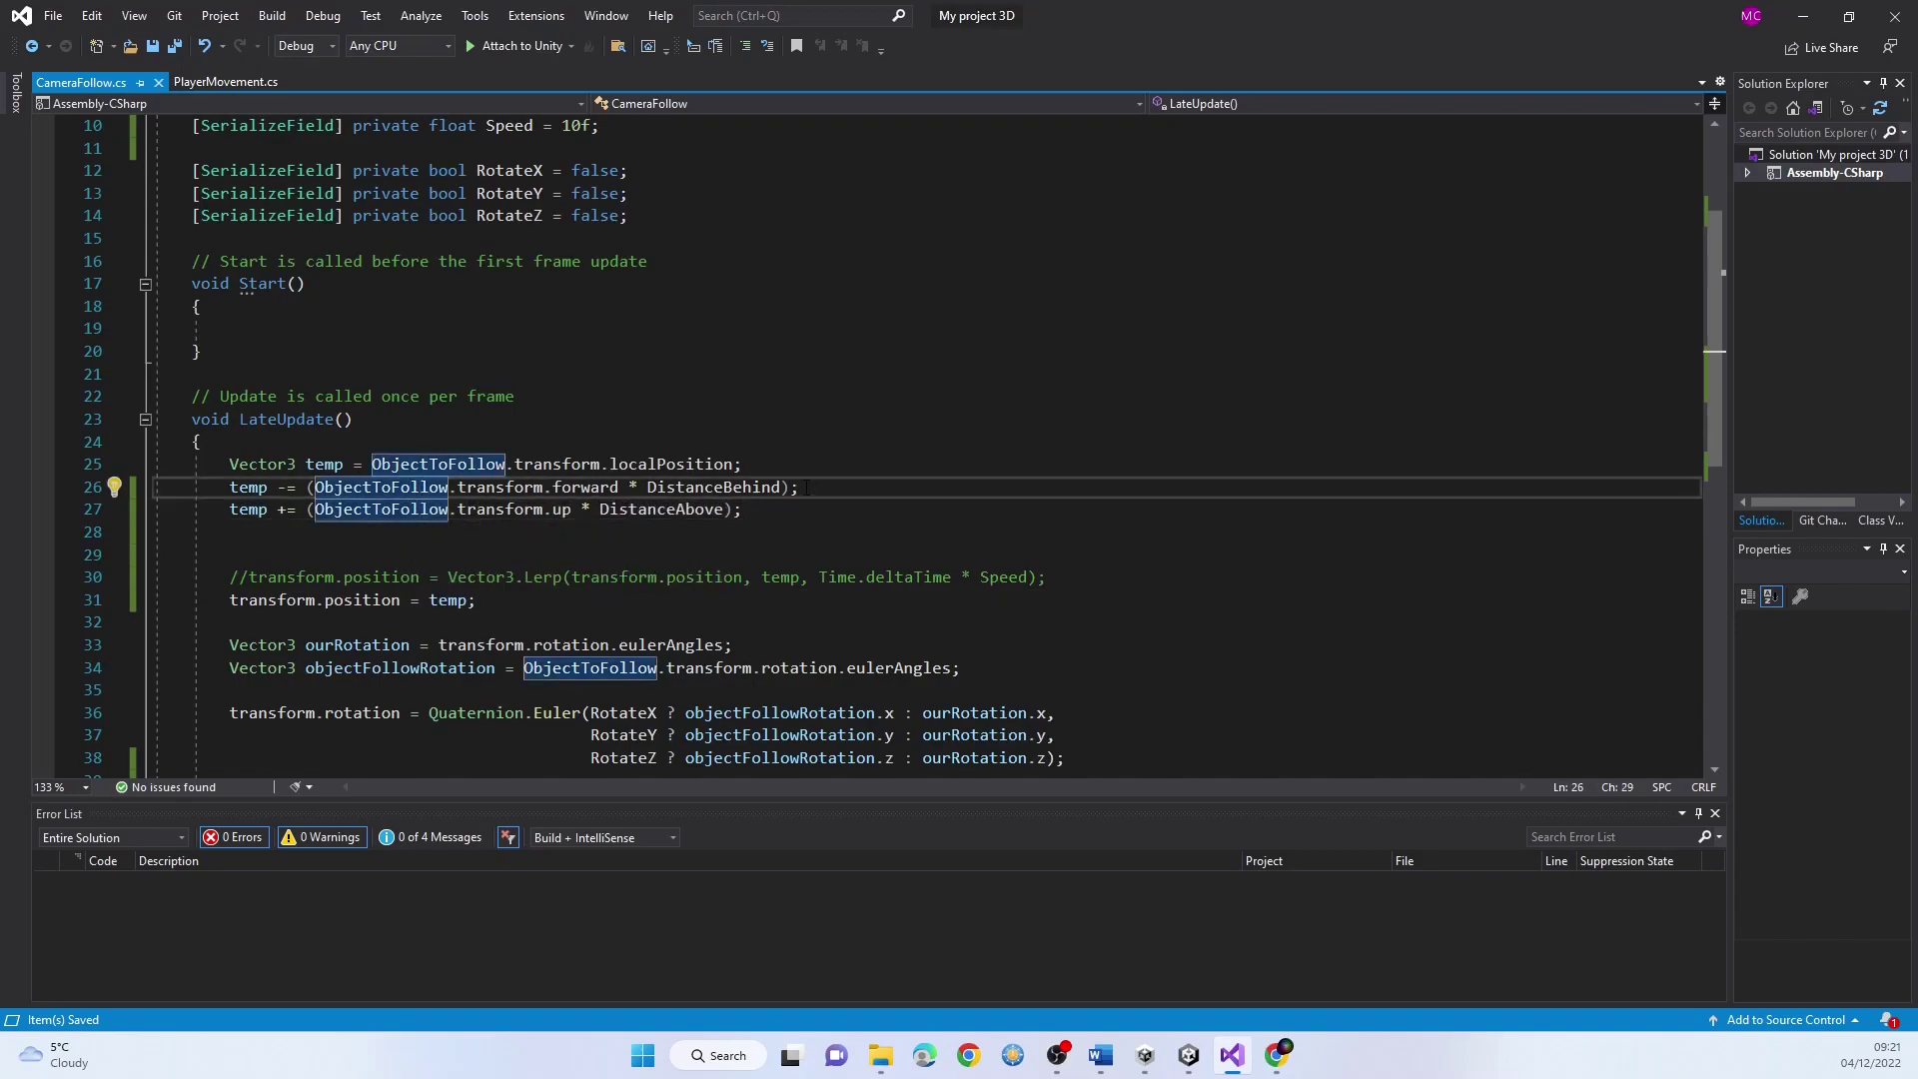
Examine the -= and += operators of the two temp offset lines and the DistanceBehind factor
{"action": "left_click_drag", "start_coordinate": [276, 489], "coordinate": [287, 488]}
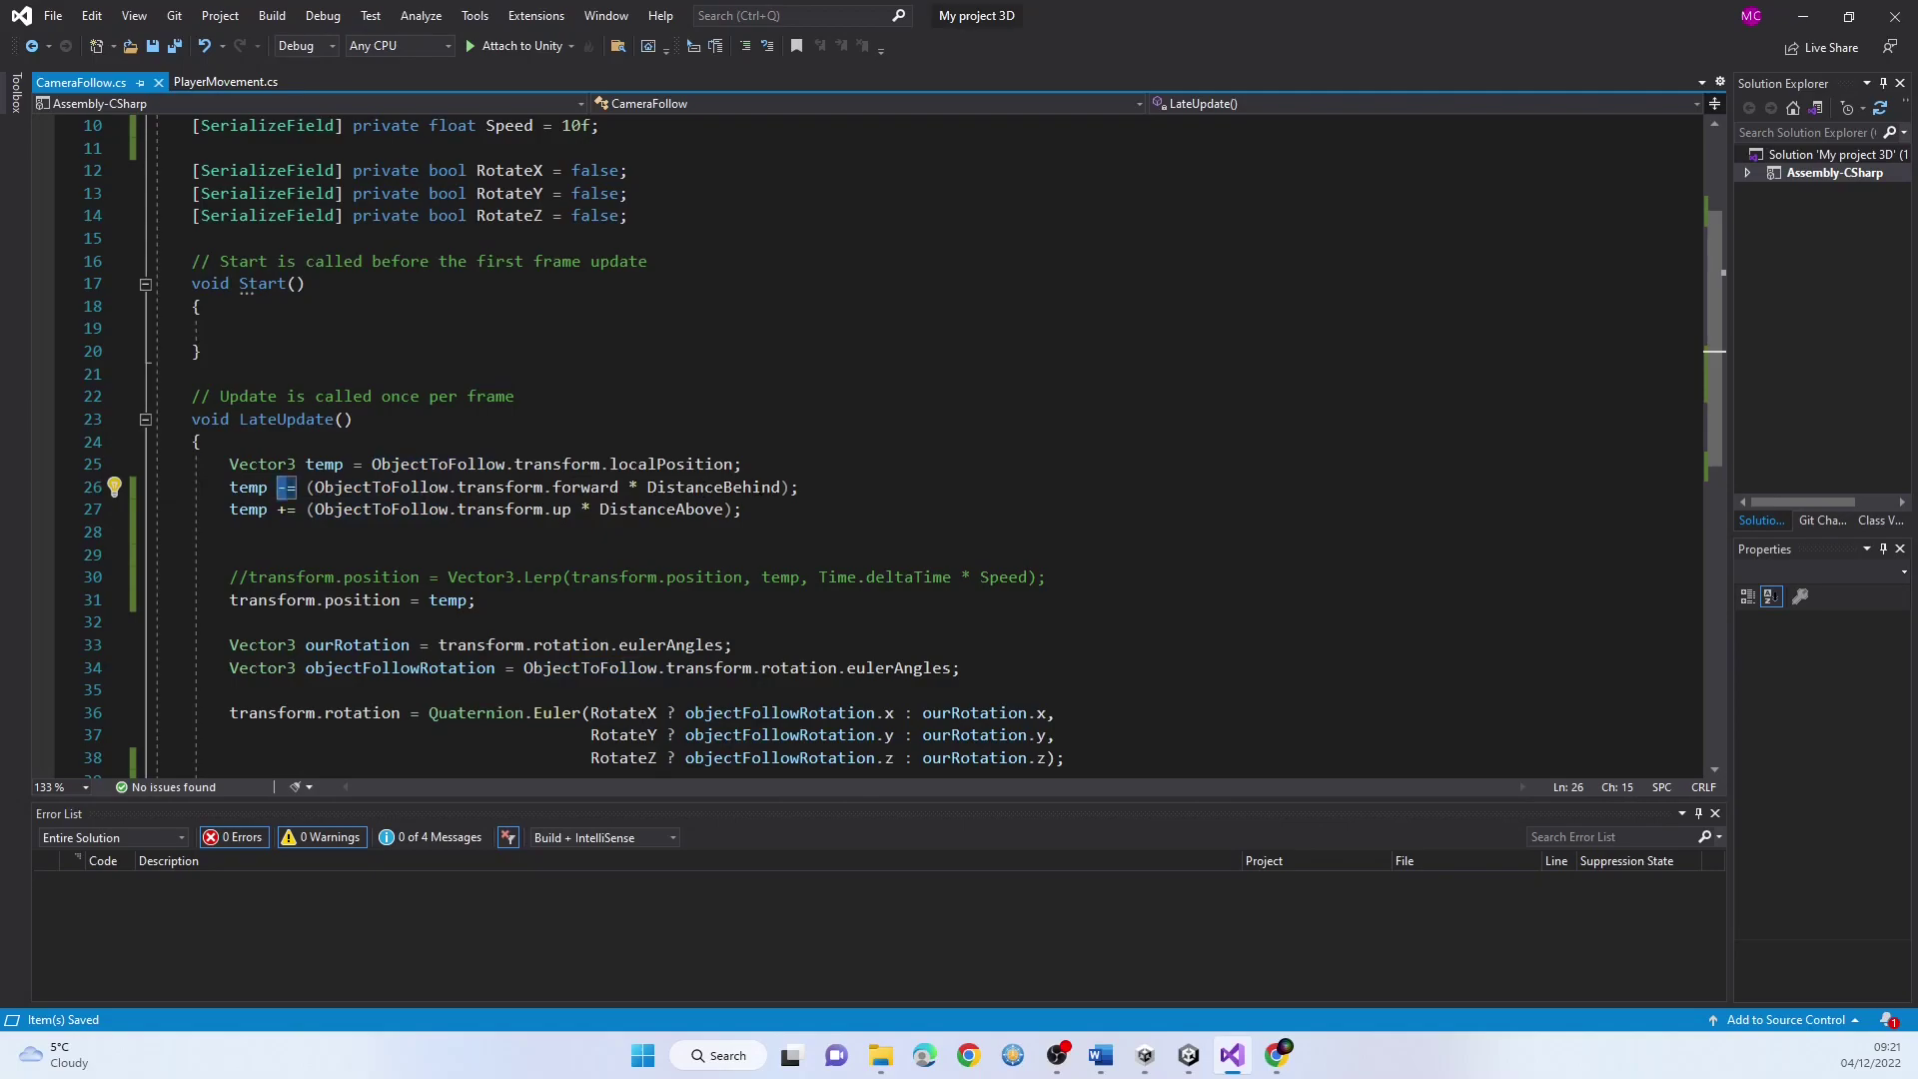
{"action": "left_click", "coordinate": [789, 488]}
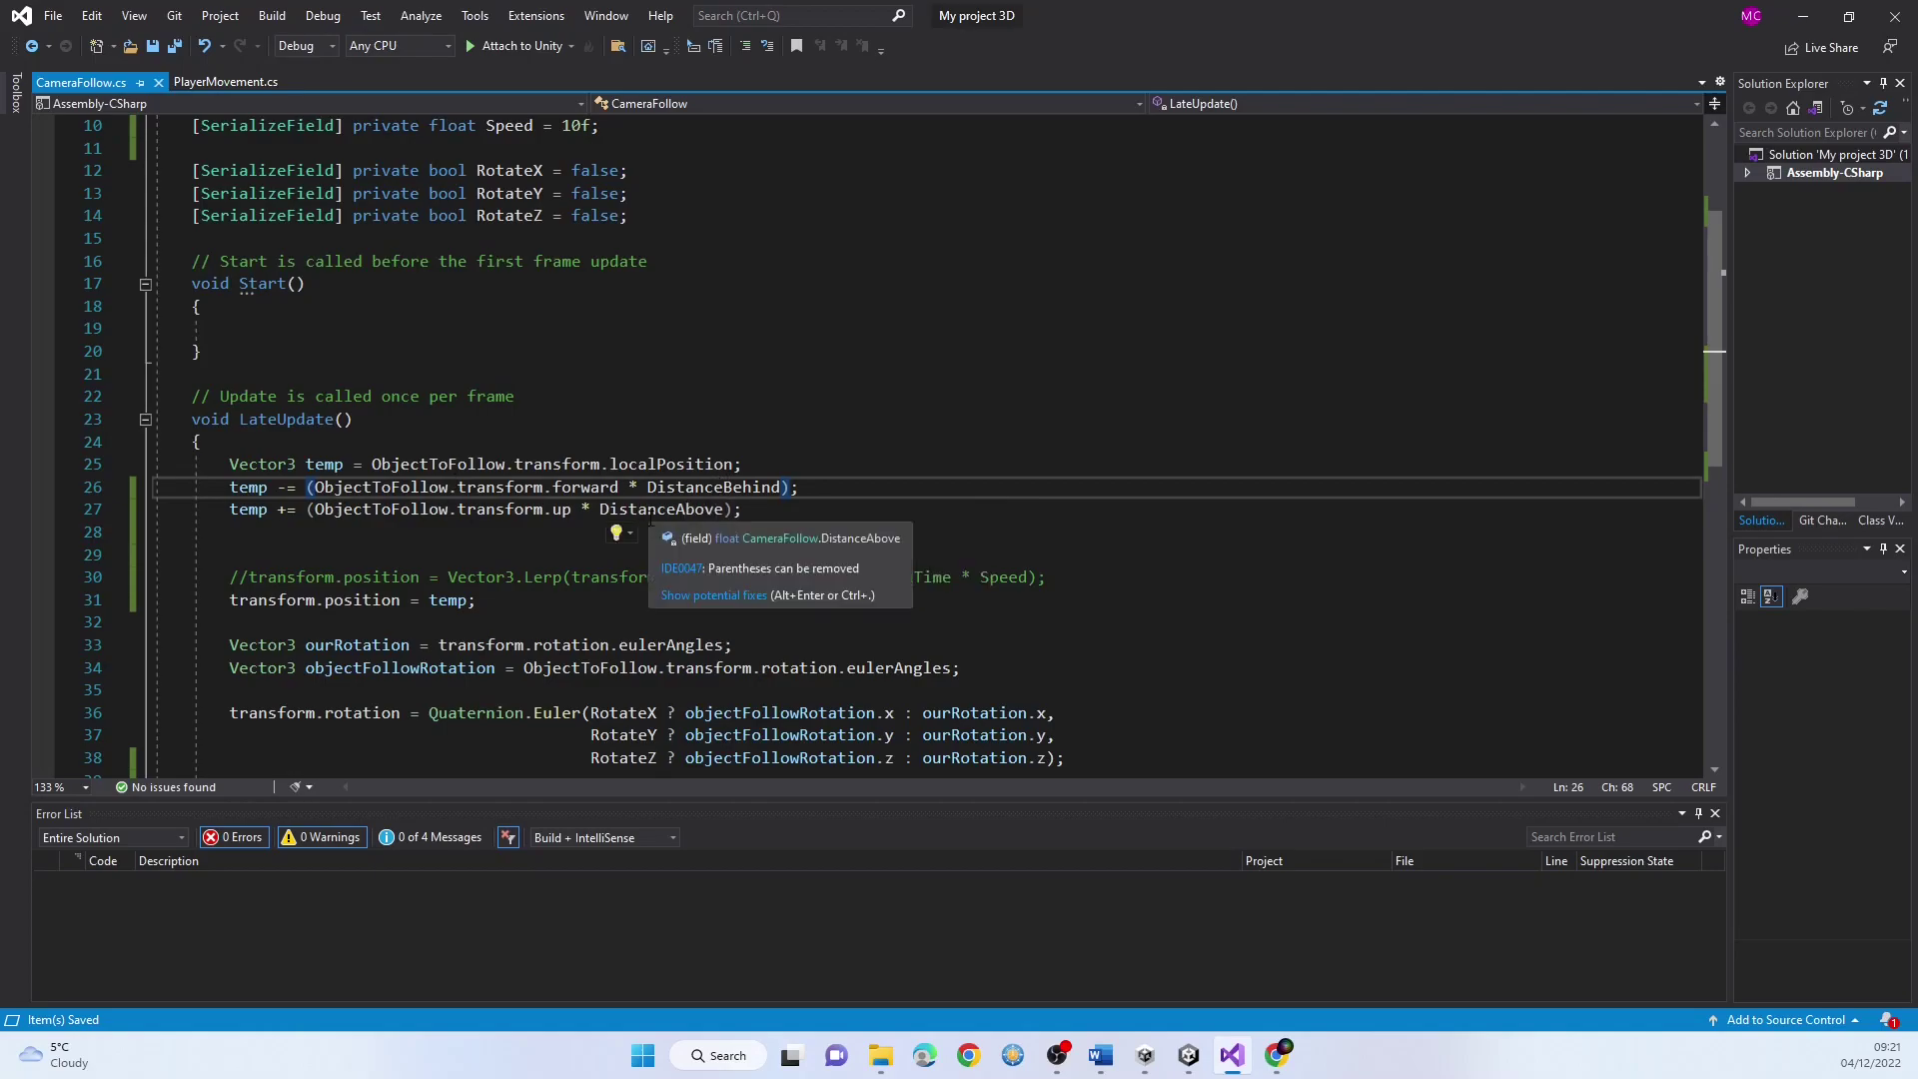
{"action": "left_click", "coordinate": [286, 488]}
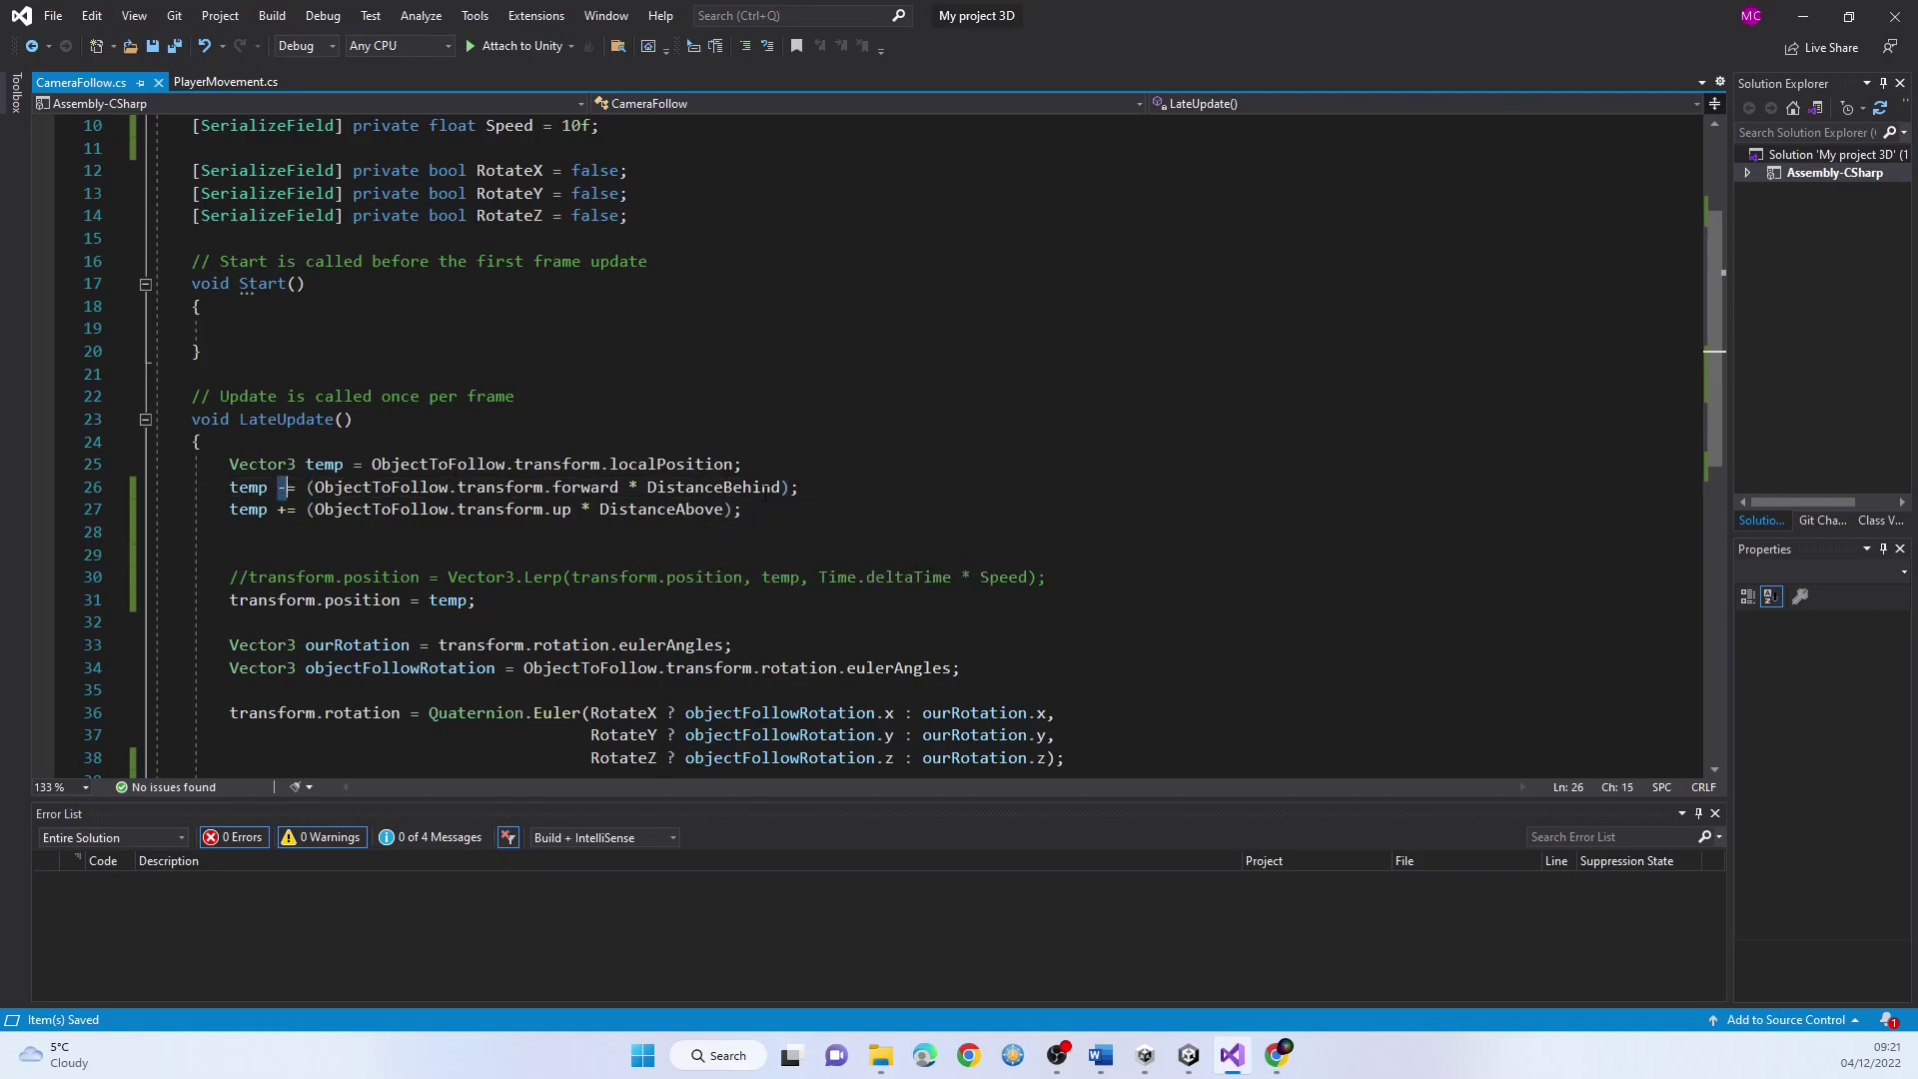
{"action": "left_click", "coordinate": [294, 526]}
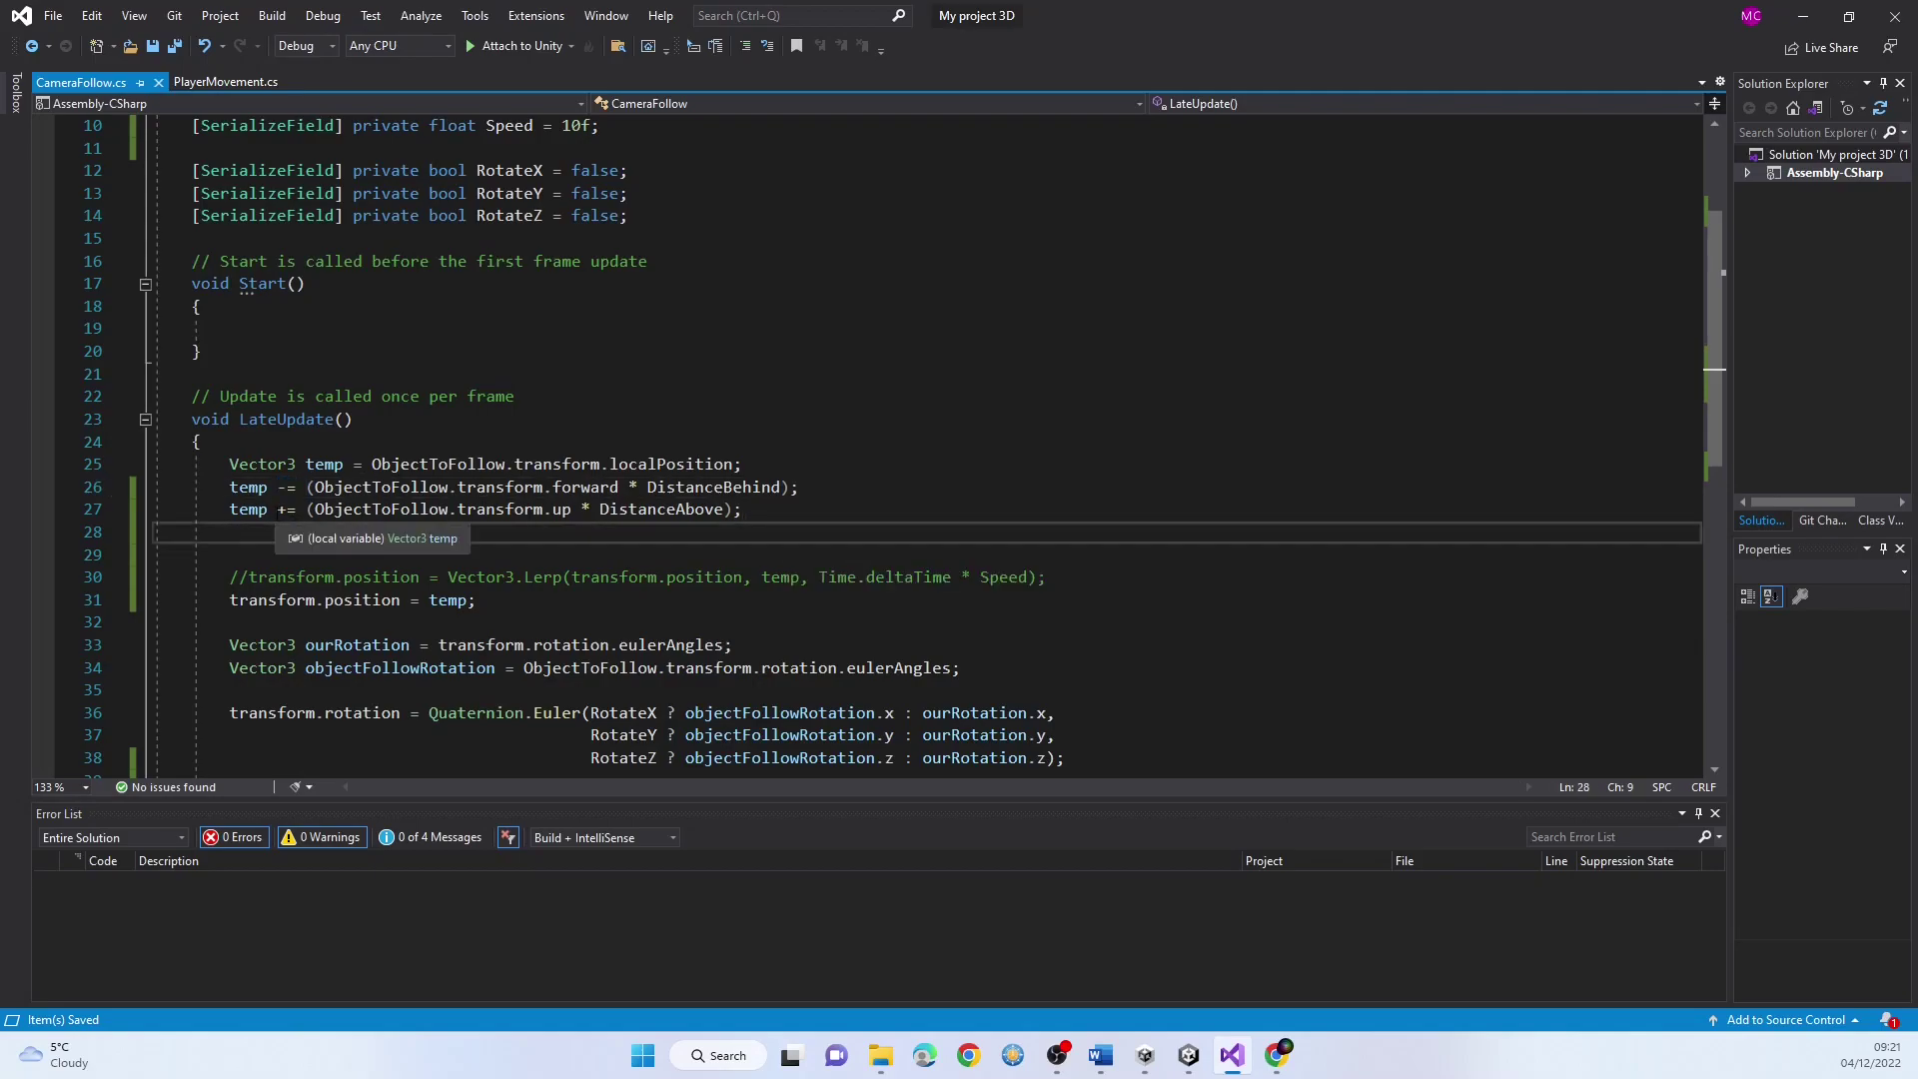
{"action": "left_click", "coordinate": [287, 509]}
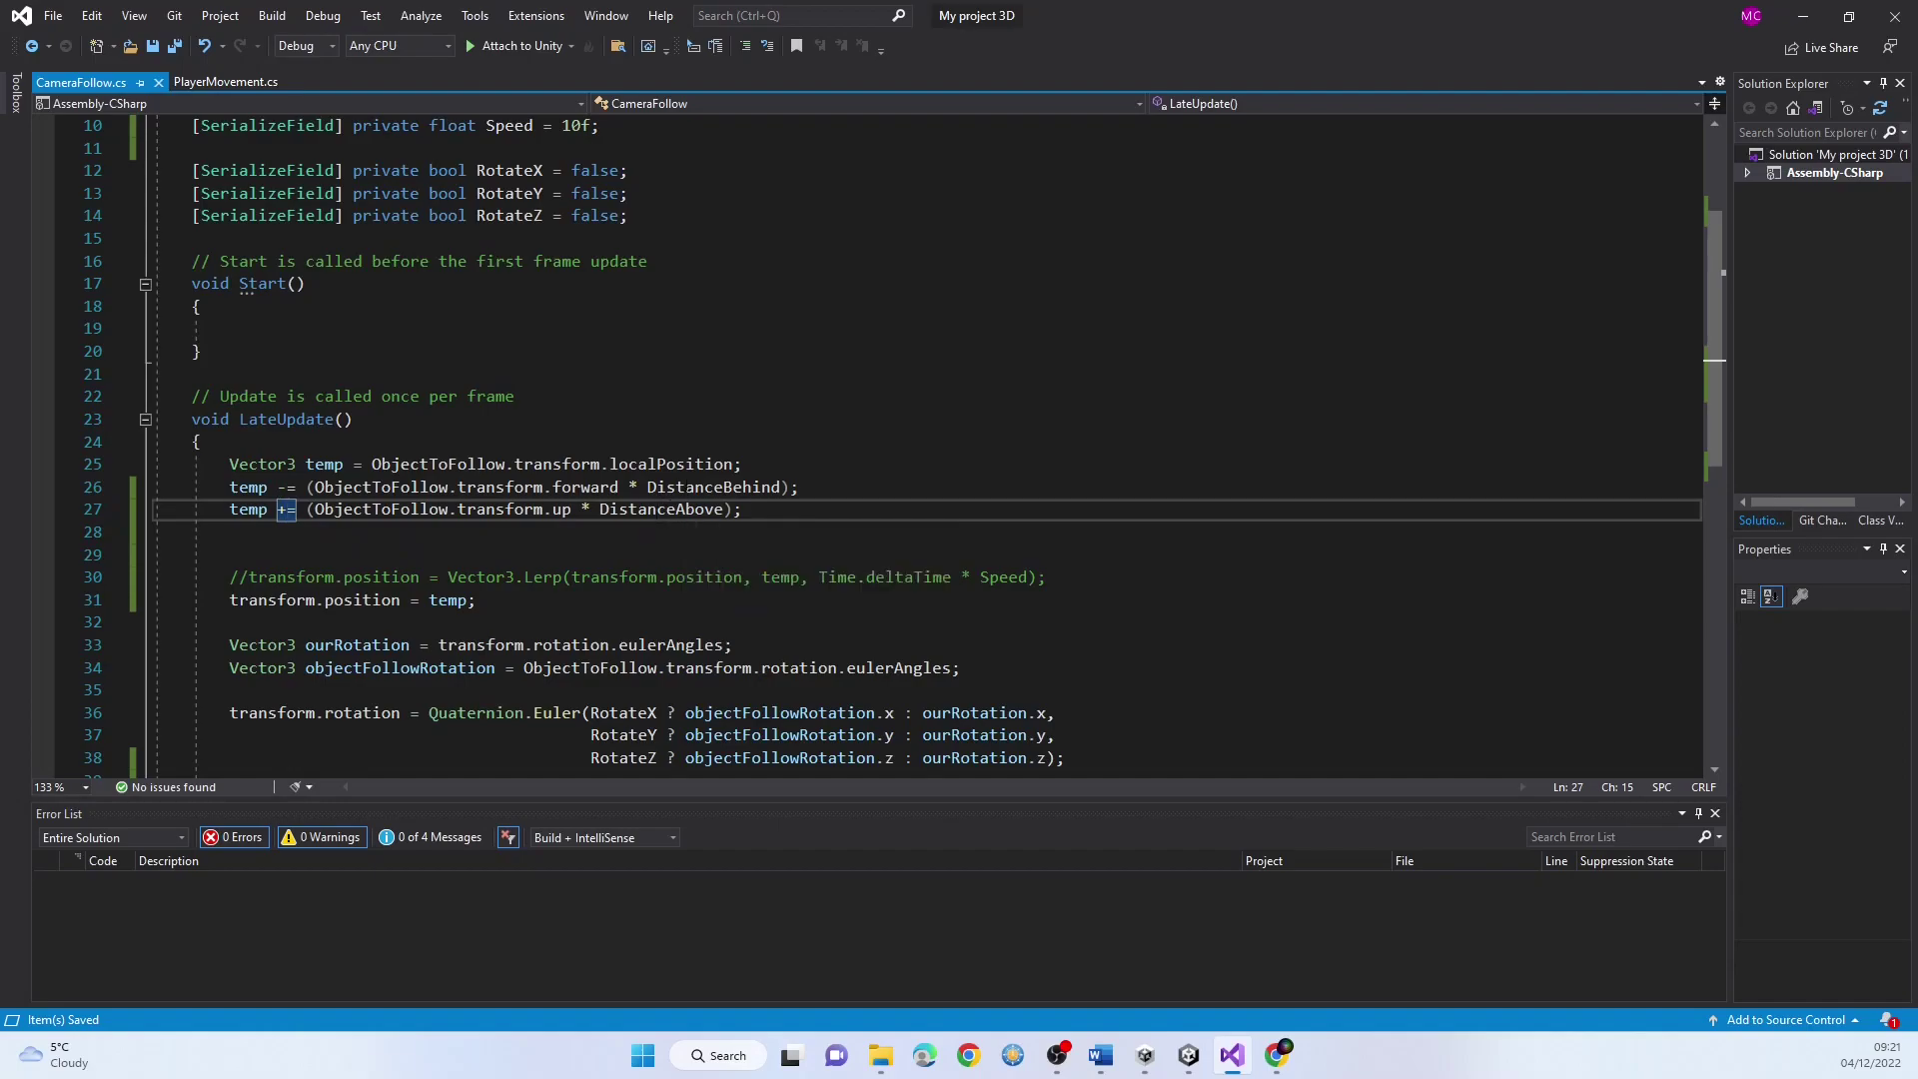
{"action": "left_click", "coordinate": [283, 487]}
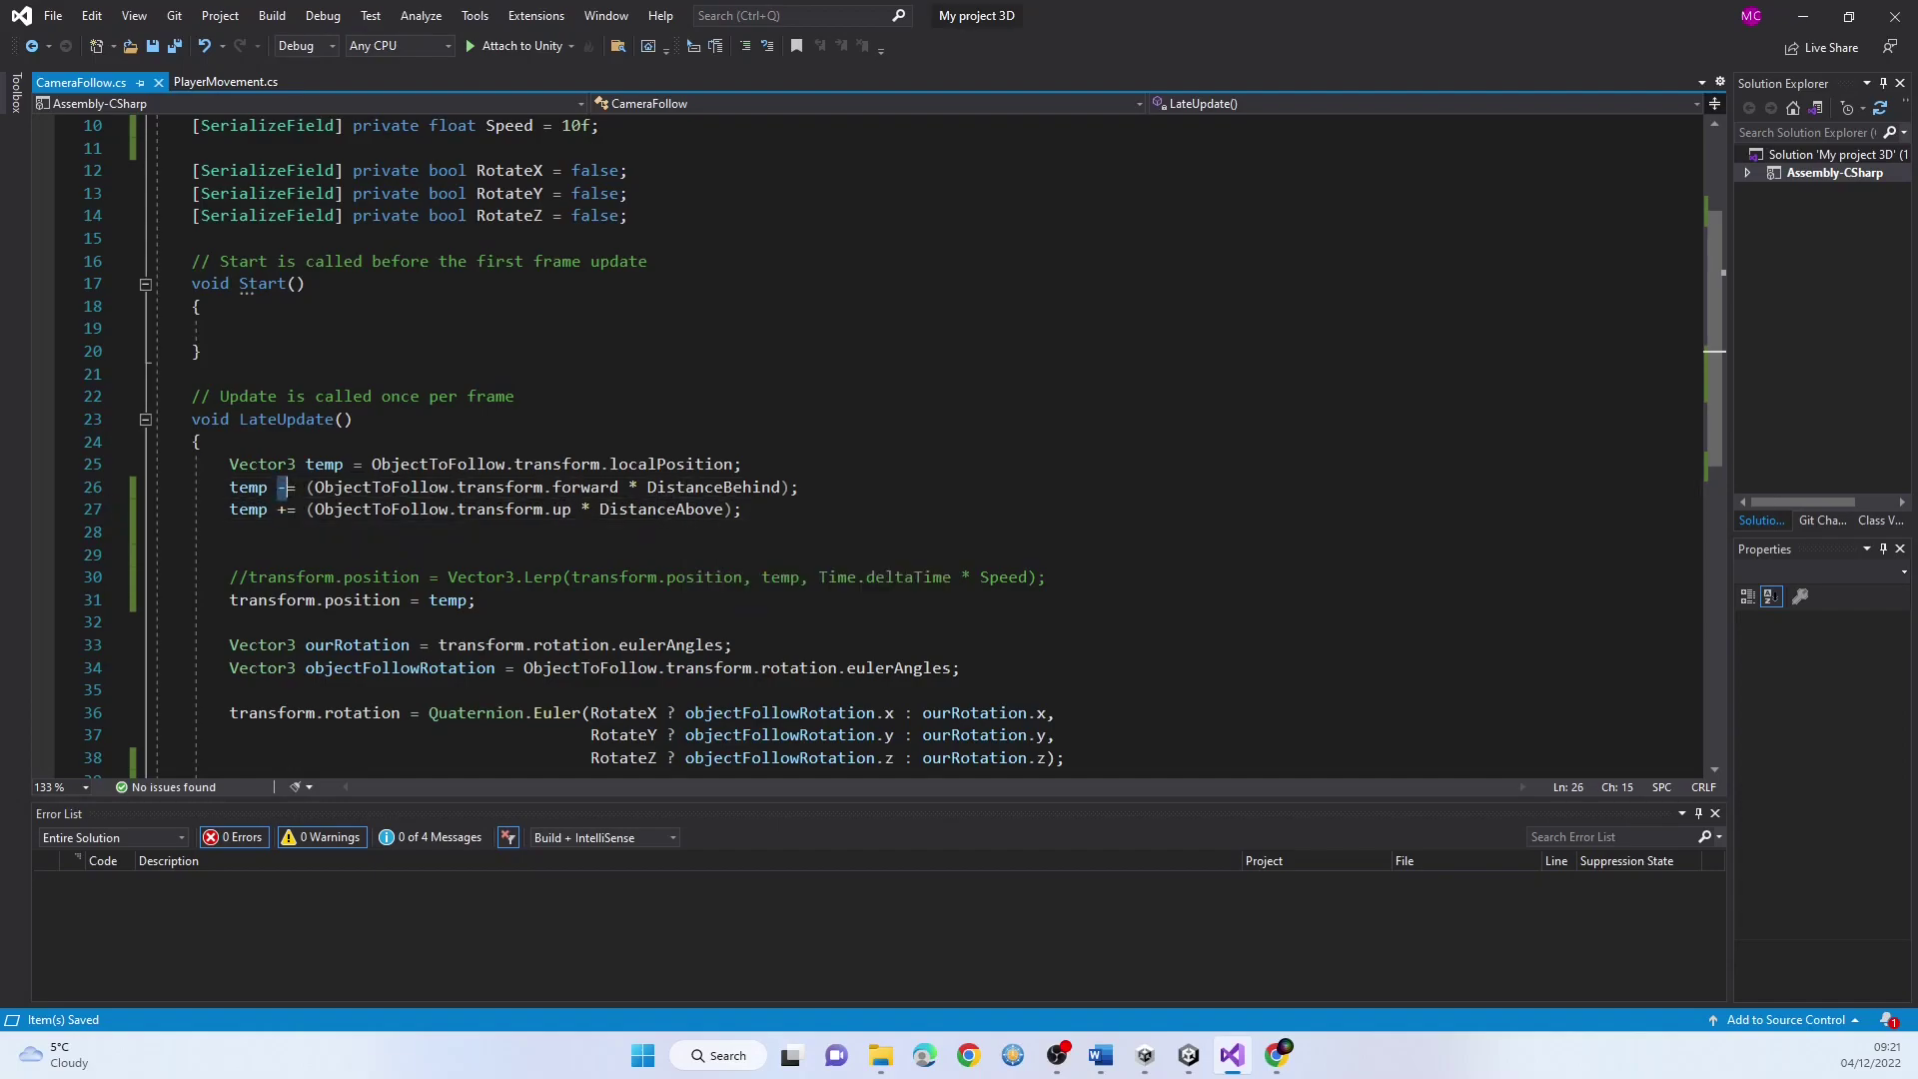
{"action": "double_click", "coordinate": [681, 489]}
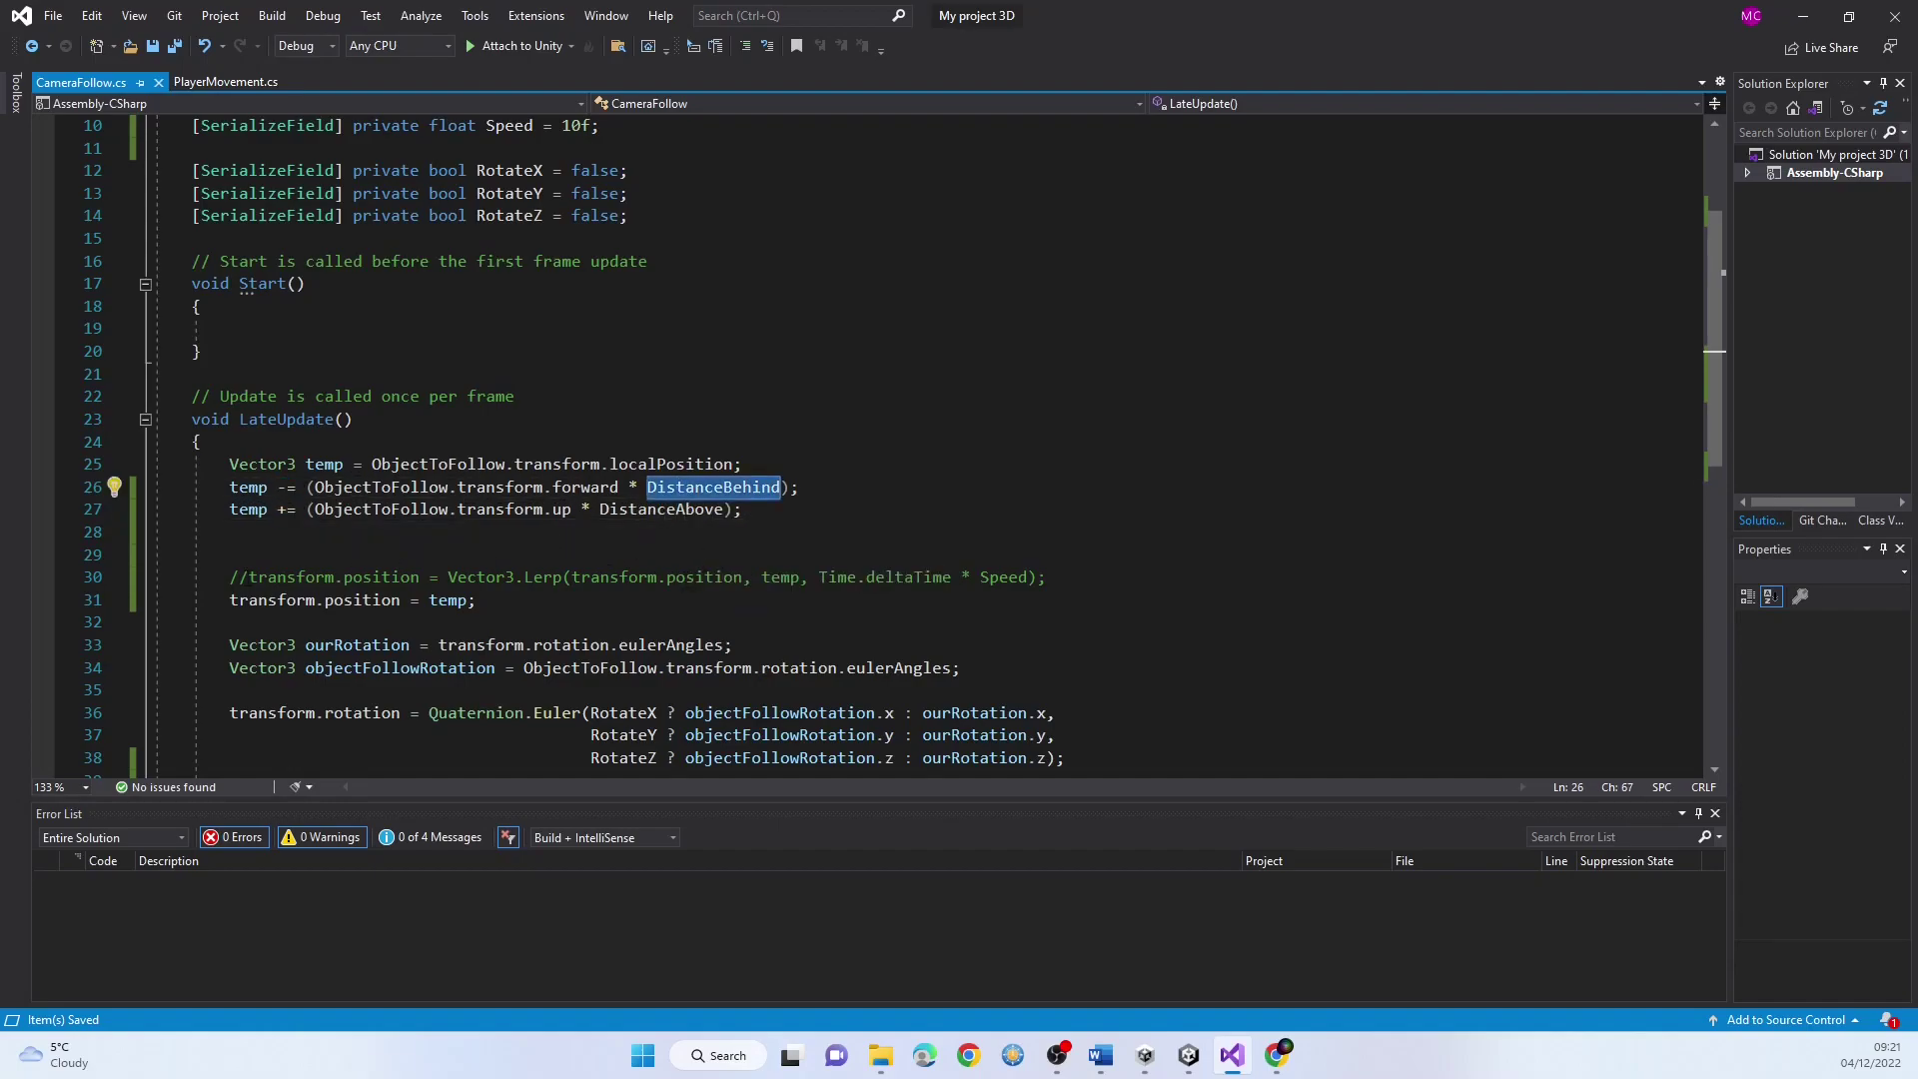
Delete the commented-out Vector3.Lerp line above "transform.position = temp;" in LateUpdate
{"action": "left_click_drag", "start_coordinate": [230, 578], "coordinate": [1099, 576]}
{"action": "key", "text": "Delete"}
{"action": "key", "text": "Delete"}
Tidy the spacing so one blank line separates "transform.position = temp;" from the temp offset lines, and save CameraFollow.cs
{"action": "left_click", "coordinate": [270, 540]}
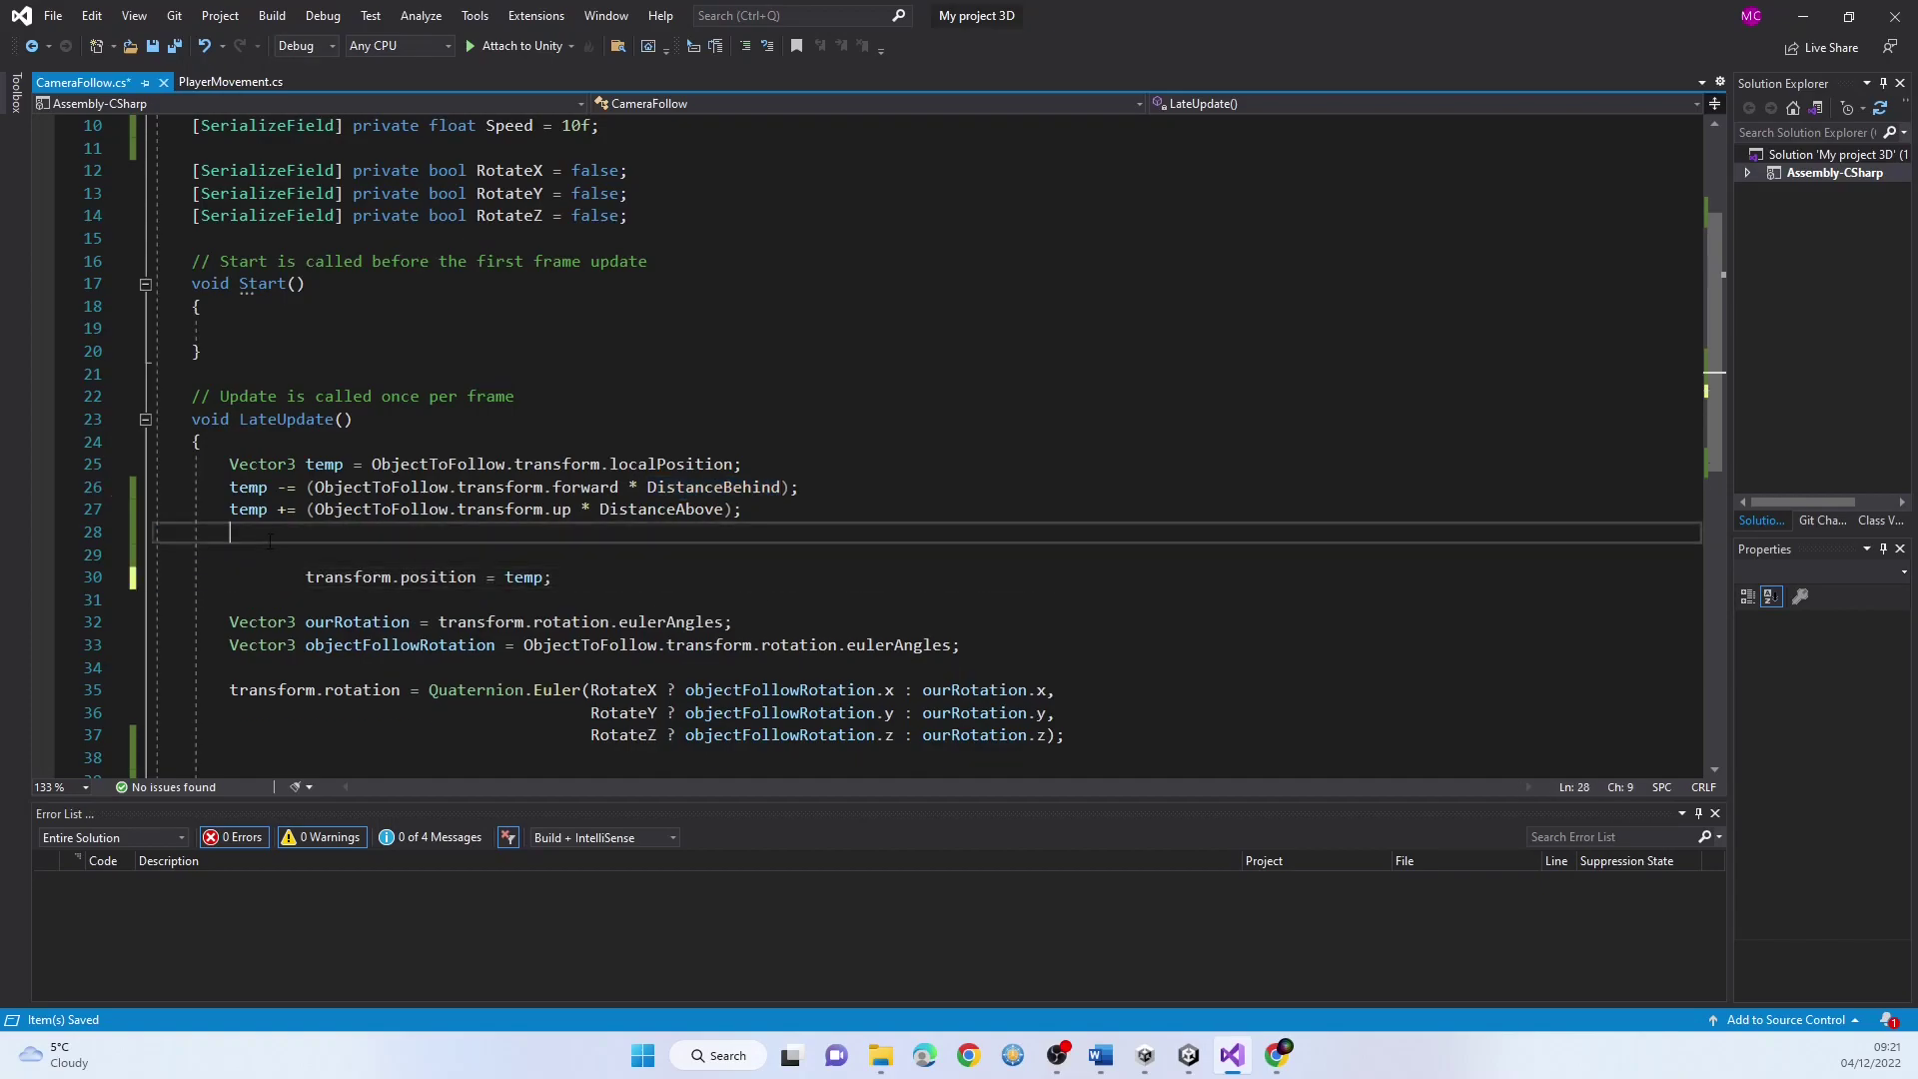
{"action": "key", "text": "Delete"}
{"action": "key", "text": "Delete"}
{"action": "key", "text": "Delete"}
{"action": "key", "text": "Delete"}
{"action": "key", "text": "Delete"}
{"action": "key", "text": "Delete"}
{"action": "key", "text": "Delete"}
{"action": "key", "text": "Delete"}
{"action": "key", "text": "Delete"}
{"action": "key", "text": "Delete"}
{"action": "key", "text": "Delete"}
{"action": "key", "text": "Delete"}
{"action": "key", "text": "Delete"}
{"action": "key", "text": "Delete"}
{"action": "key", "text": "Delete"}
{"action": "key", "text": "Delete"}
{"action": "key", "text": "Delete"}
{"action": "key", "text": "Delete"}
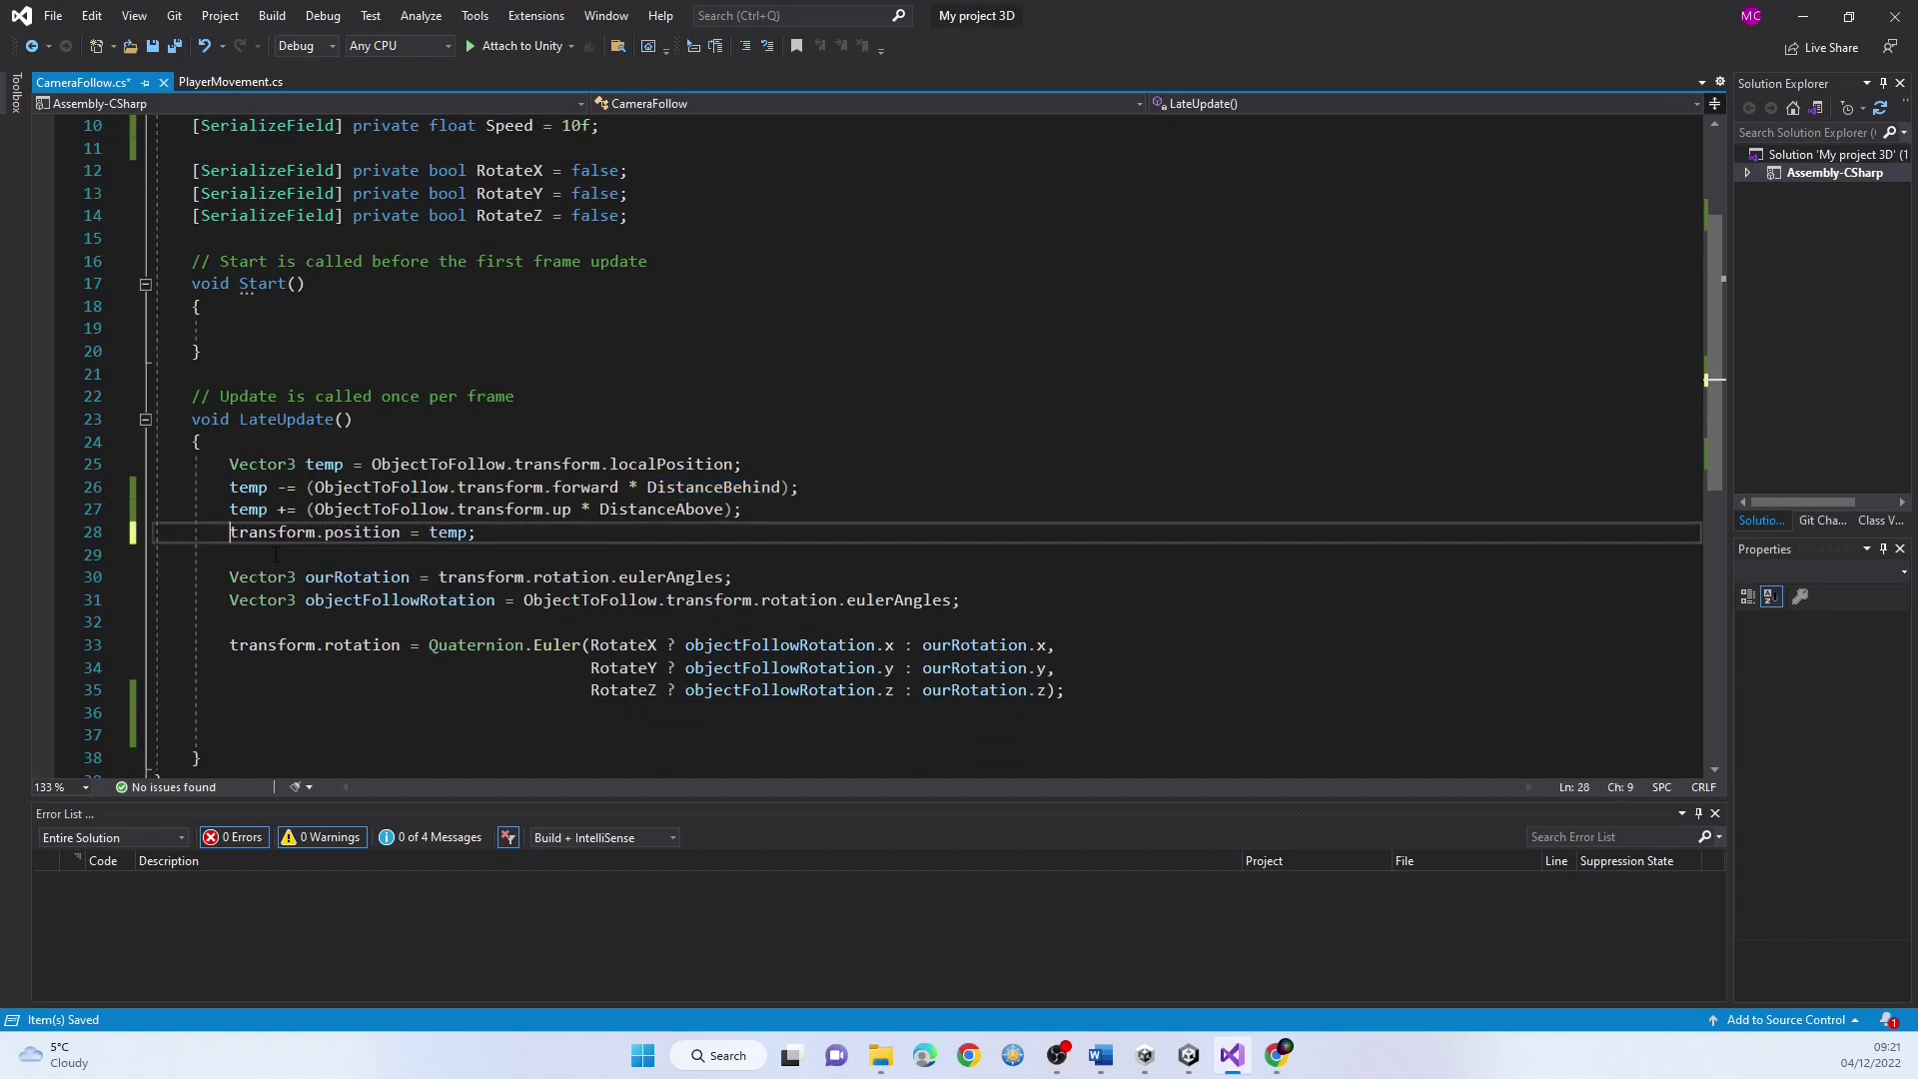
{"action": "key", "text": "Return"}
{"action": "key", "text": "ctrl+s"}
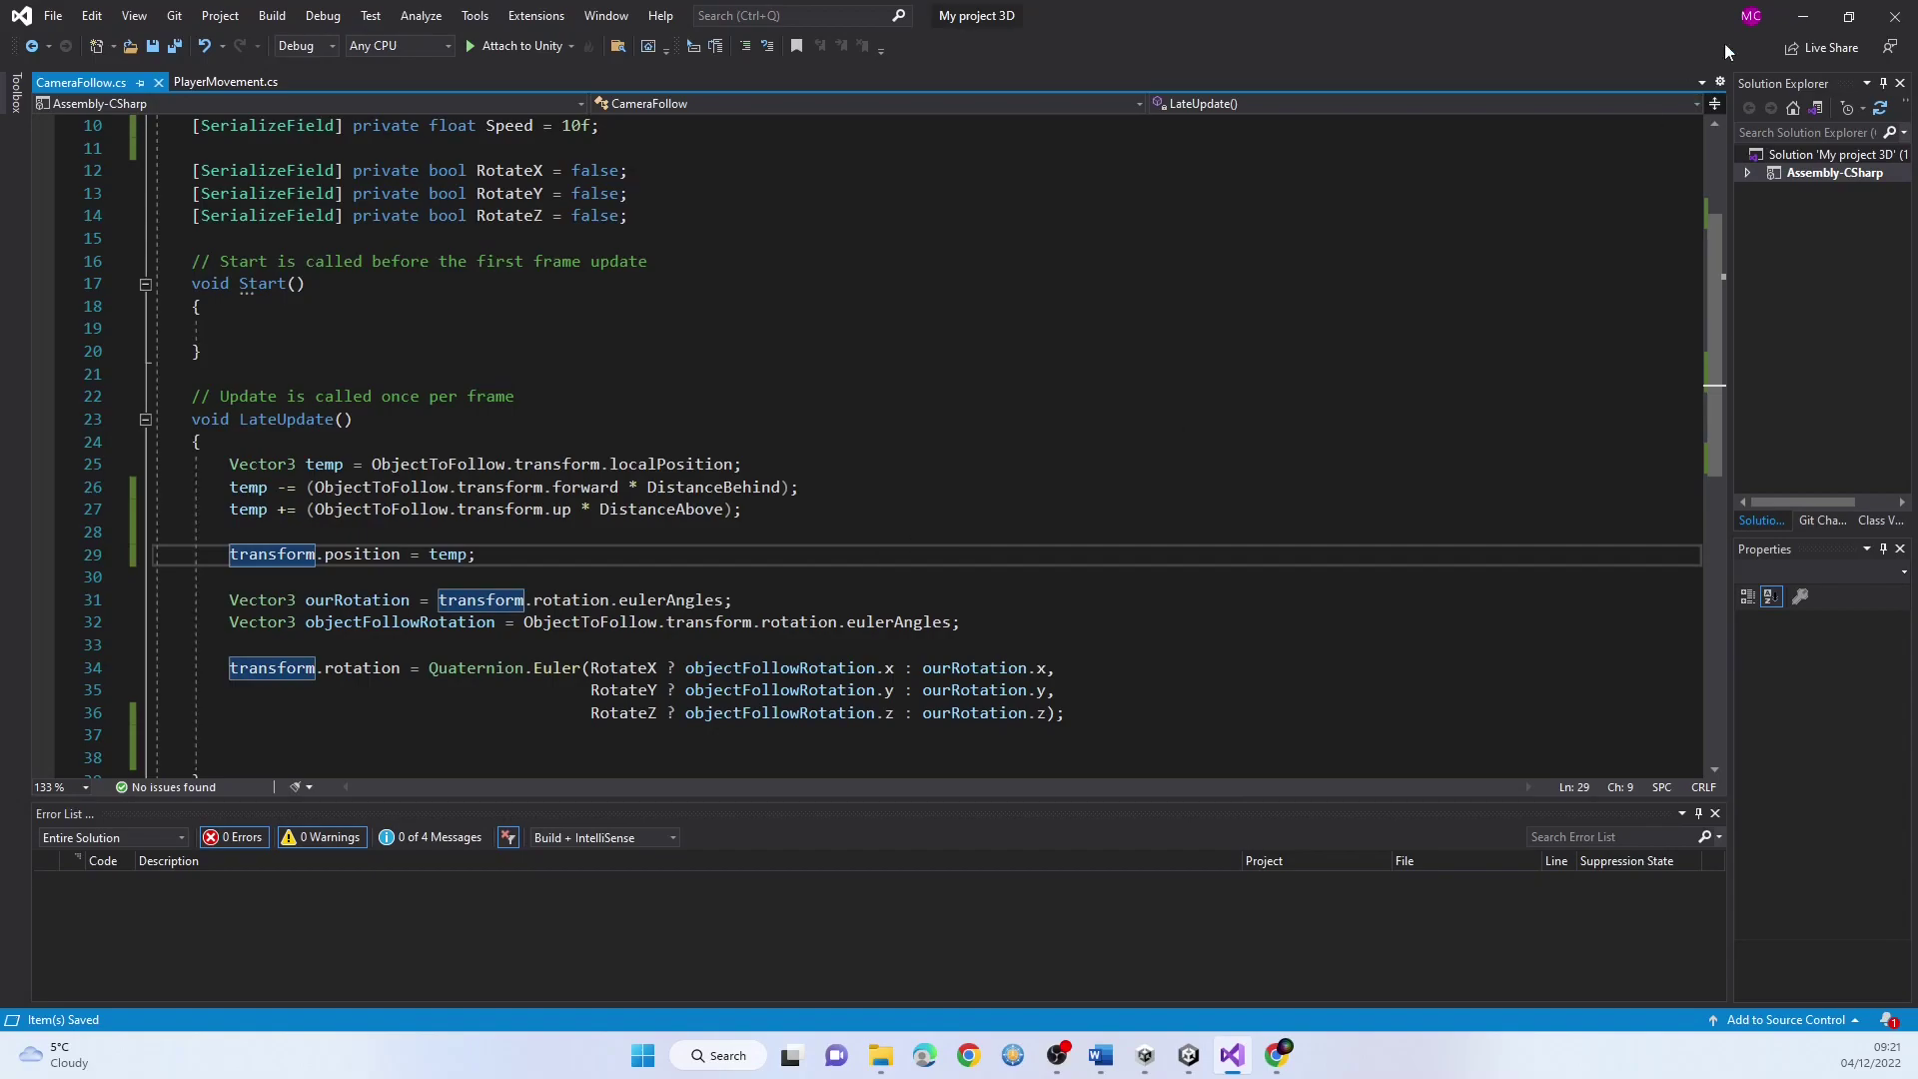
Switch to Unity and play-test the direct camera follow by flying the drone forward and turning it, ending with play mode stopped
{"action": "left_click", "coordinate": [1804, 16]}
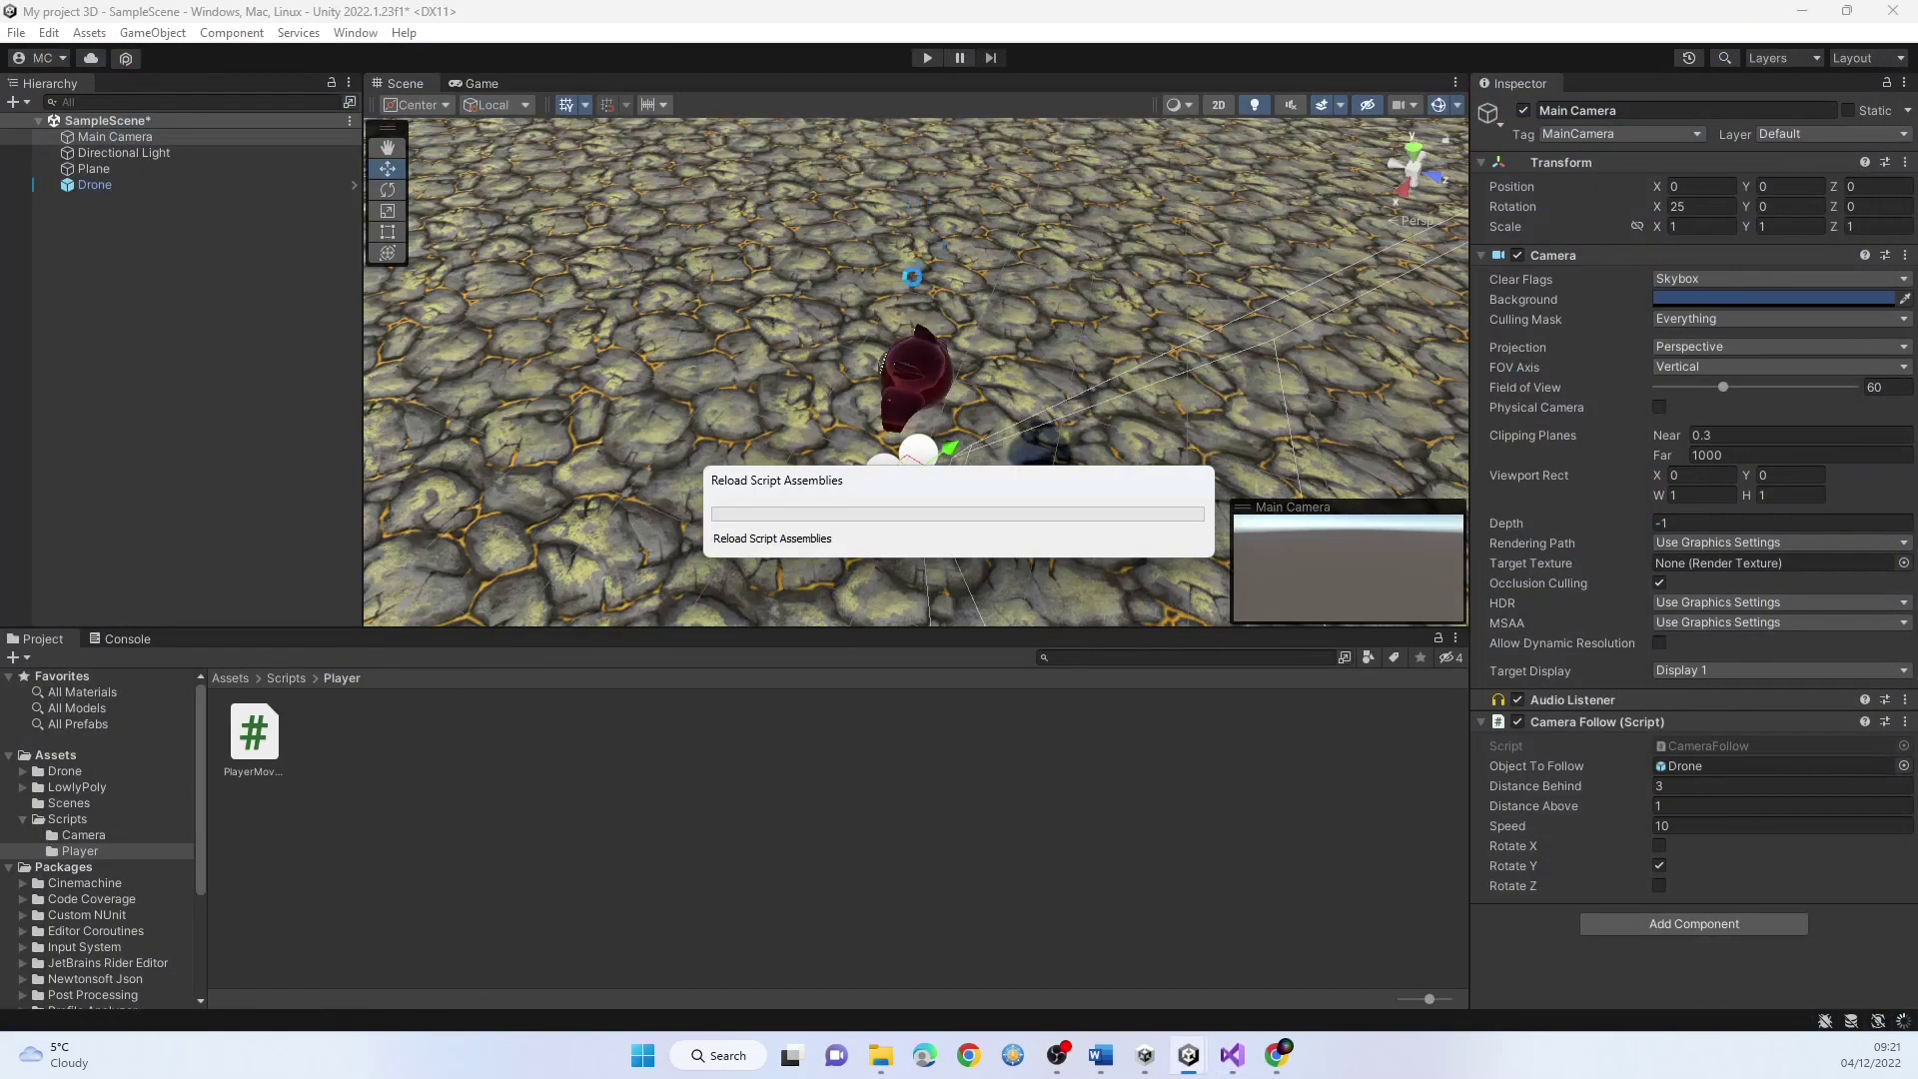
{"action": "left_click", "coordinate": [928, 57]}
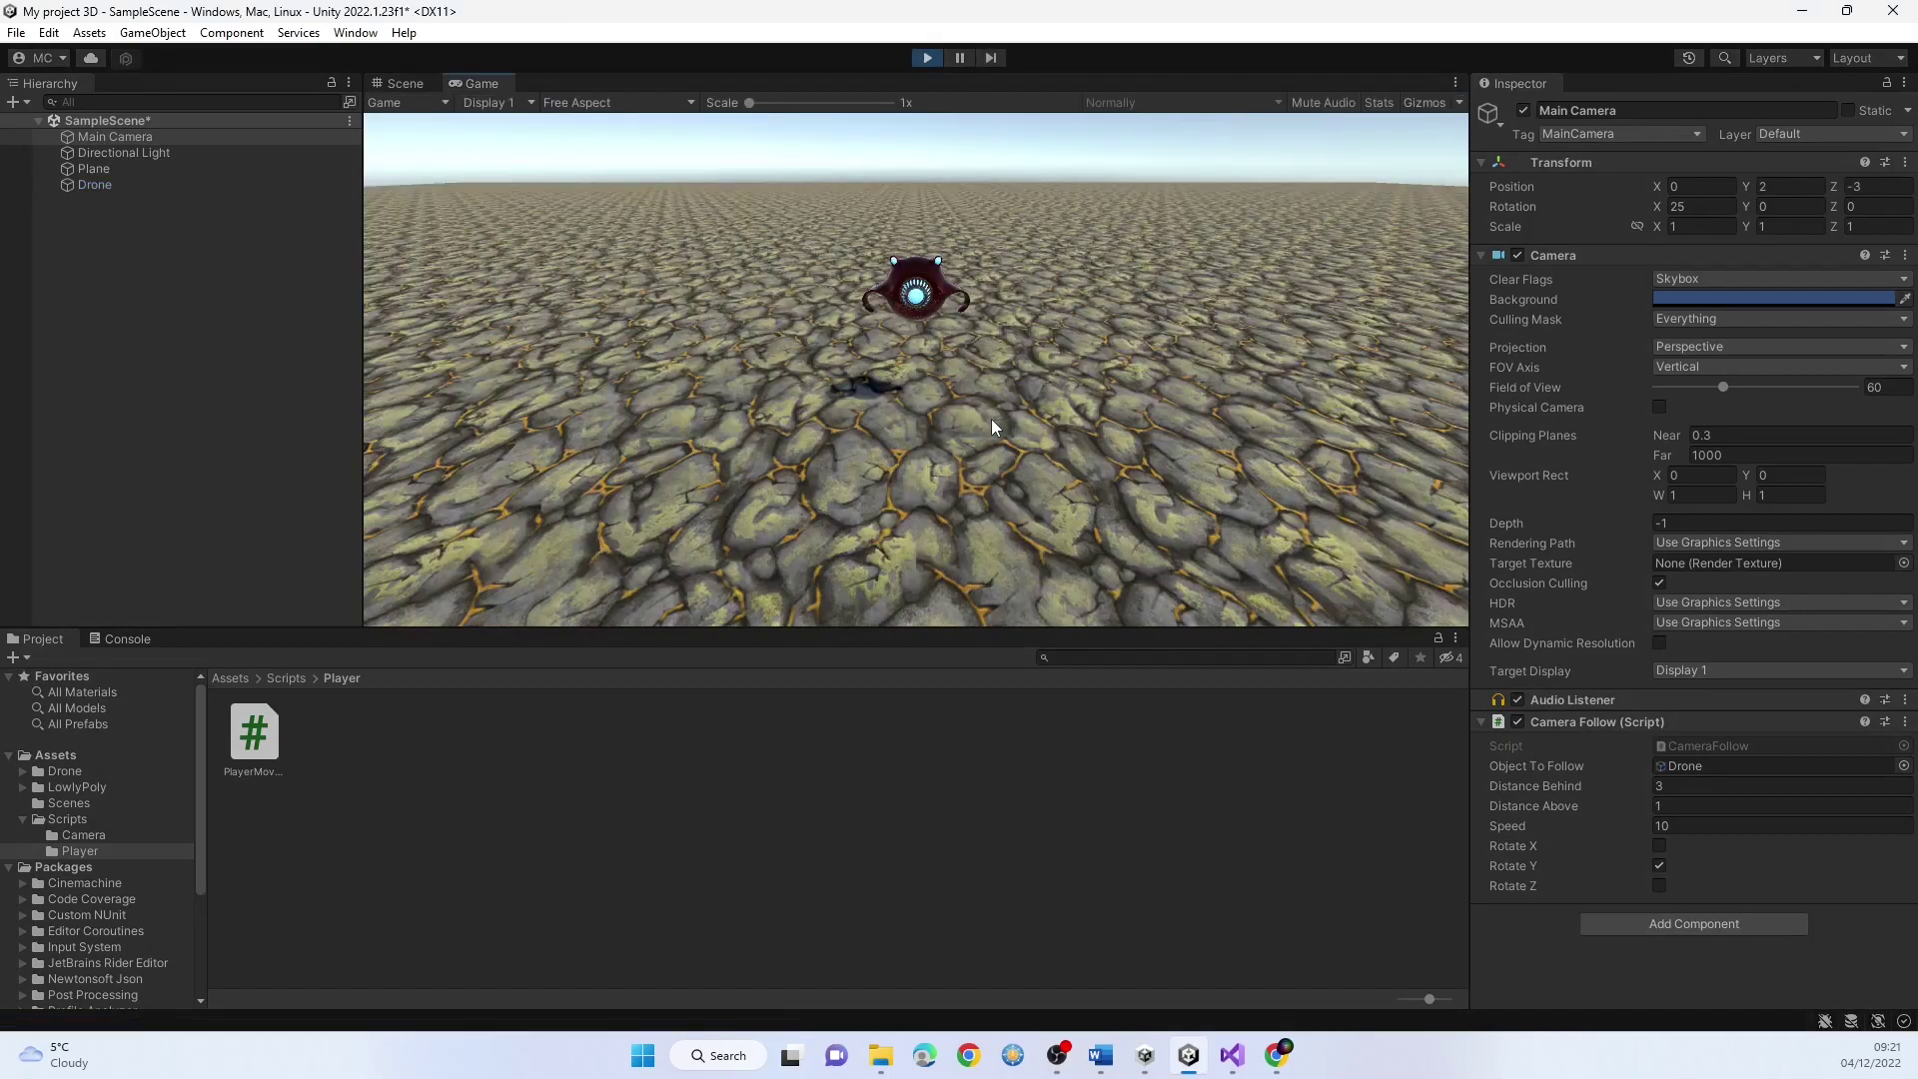
{"action": "key", "text": "w"}
{"action": "key", "text": "a"}
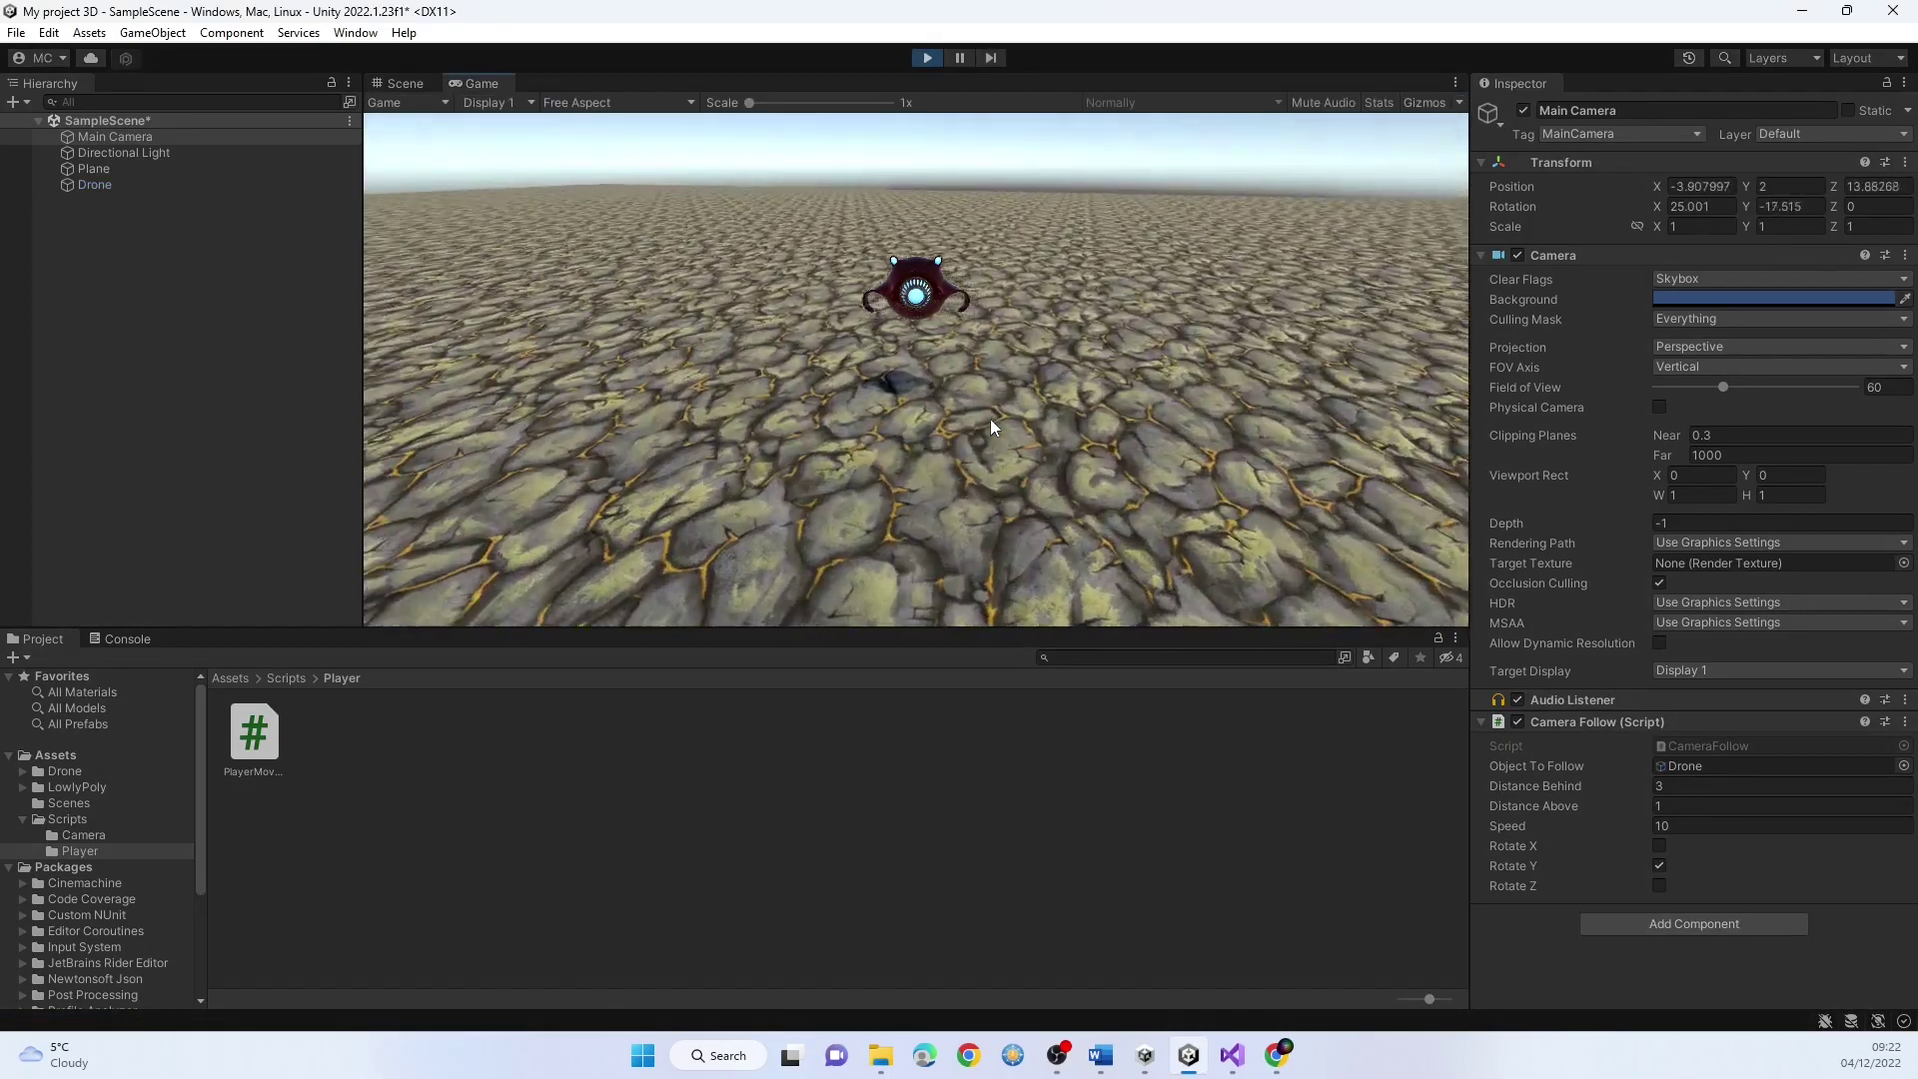
{"action": "key", "text": "w"}
{"action": "key", "text": "a"}
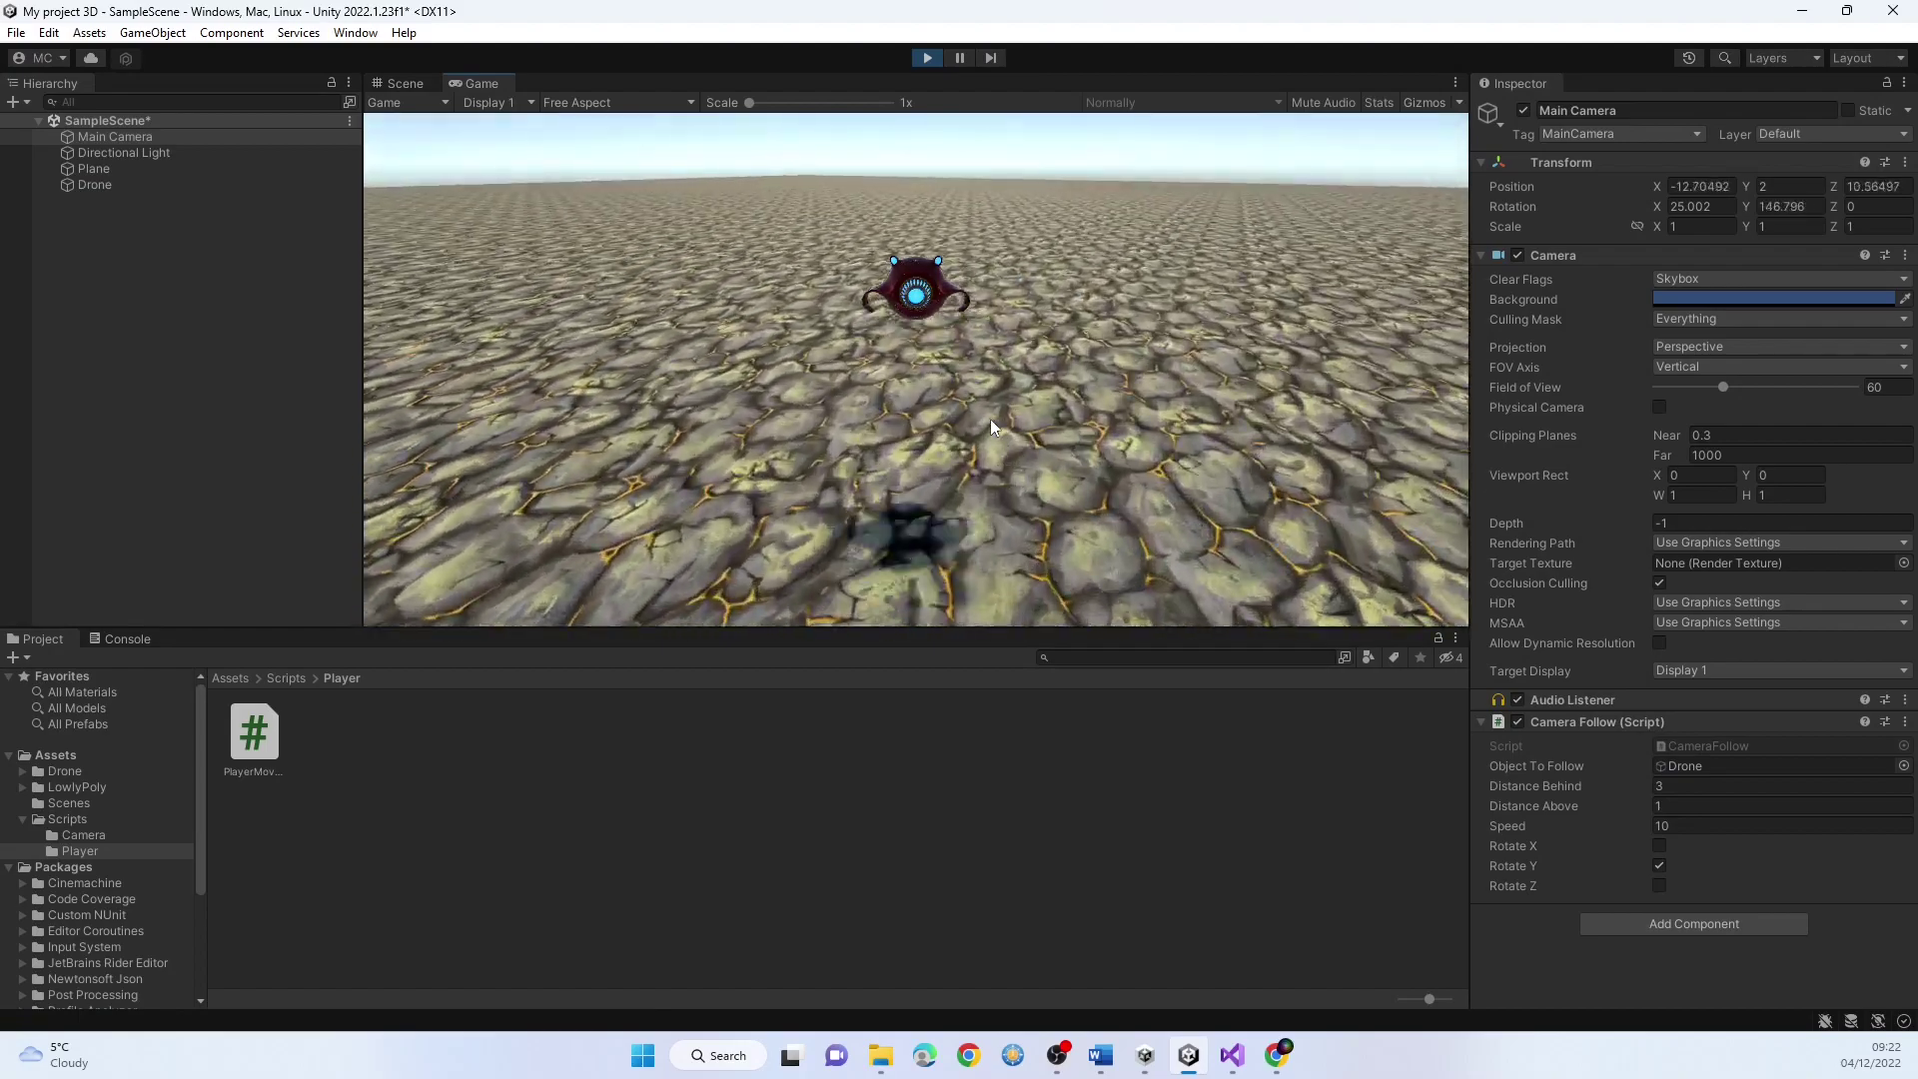
{"action": "left_click", "coordinate": [928, 57]}
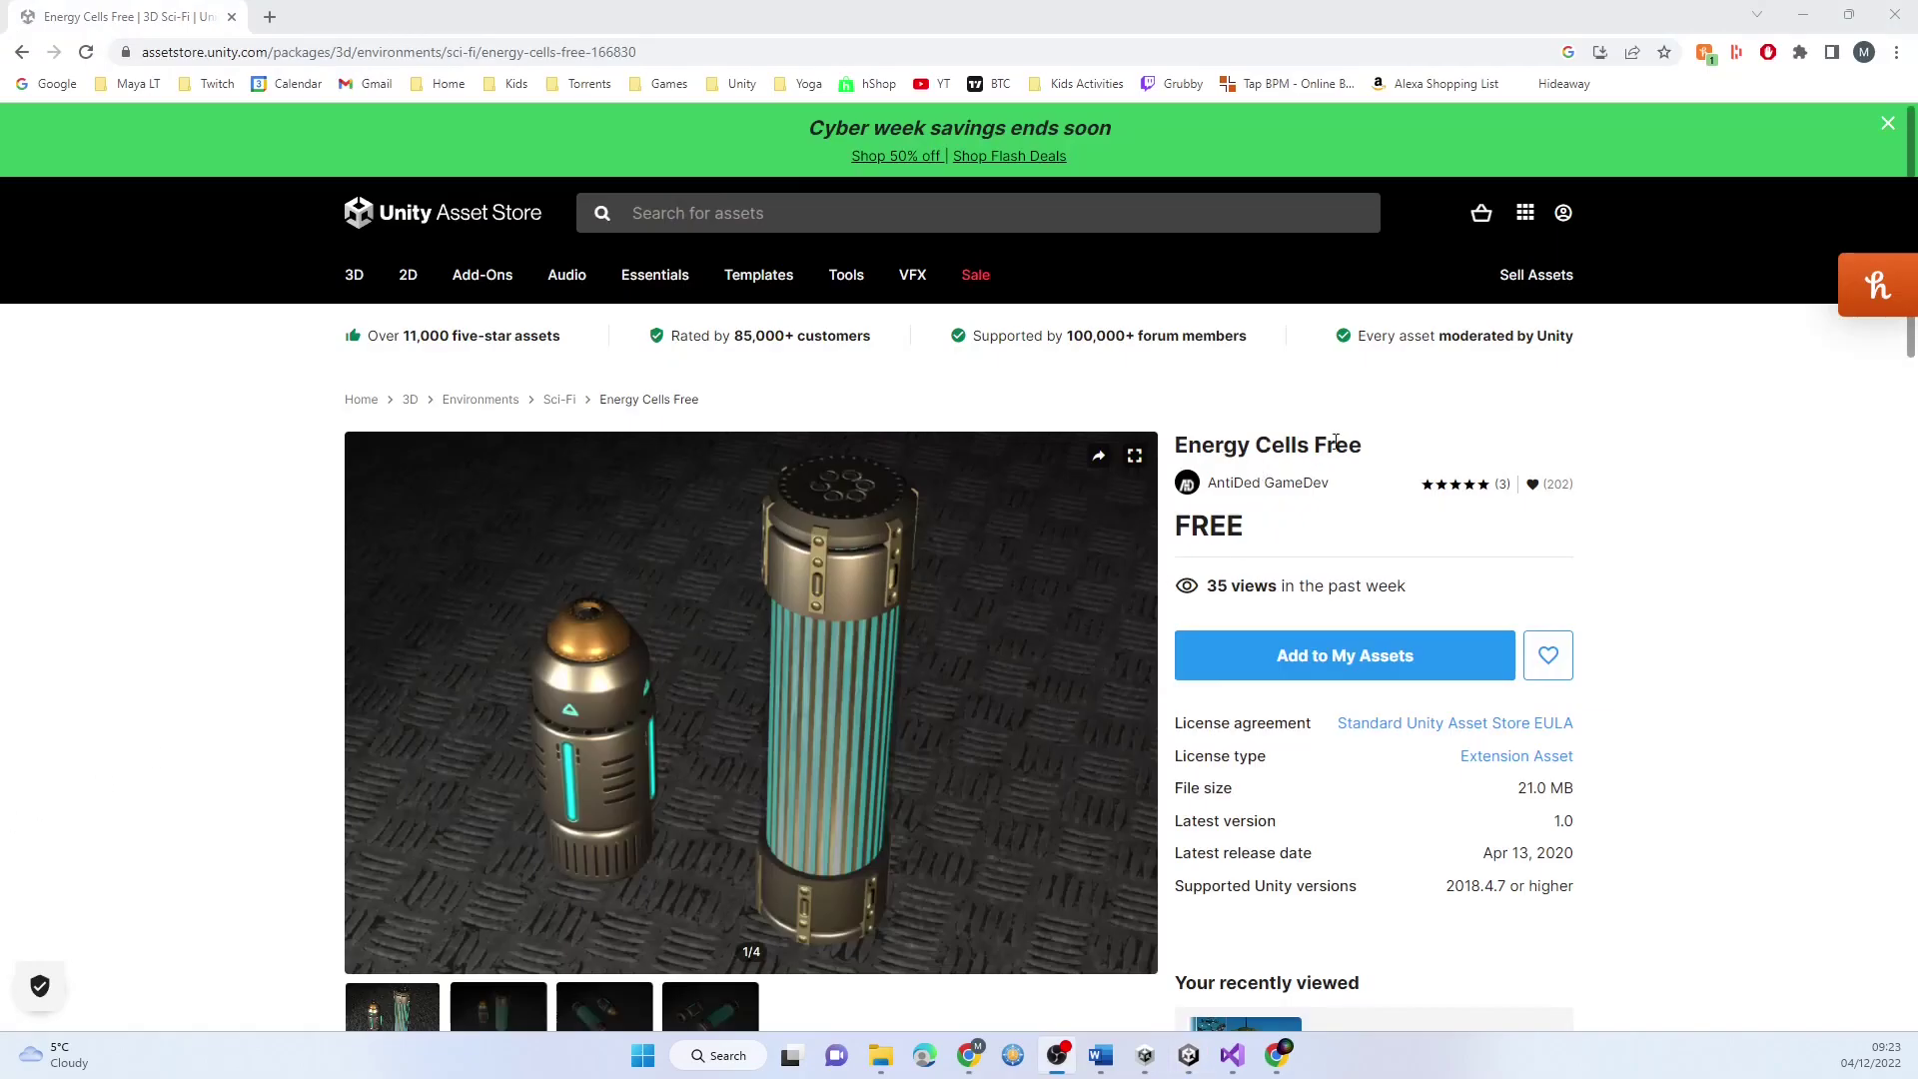
Add the Energy Cells Free asset to My Assets on the Unity Asset Store, accept the terms, and open it in Unity
{"action": "mouse_move", "coordinate": [913, 688]}
{"action": "left_click", "coordinate": [1263, 654]}
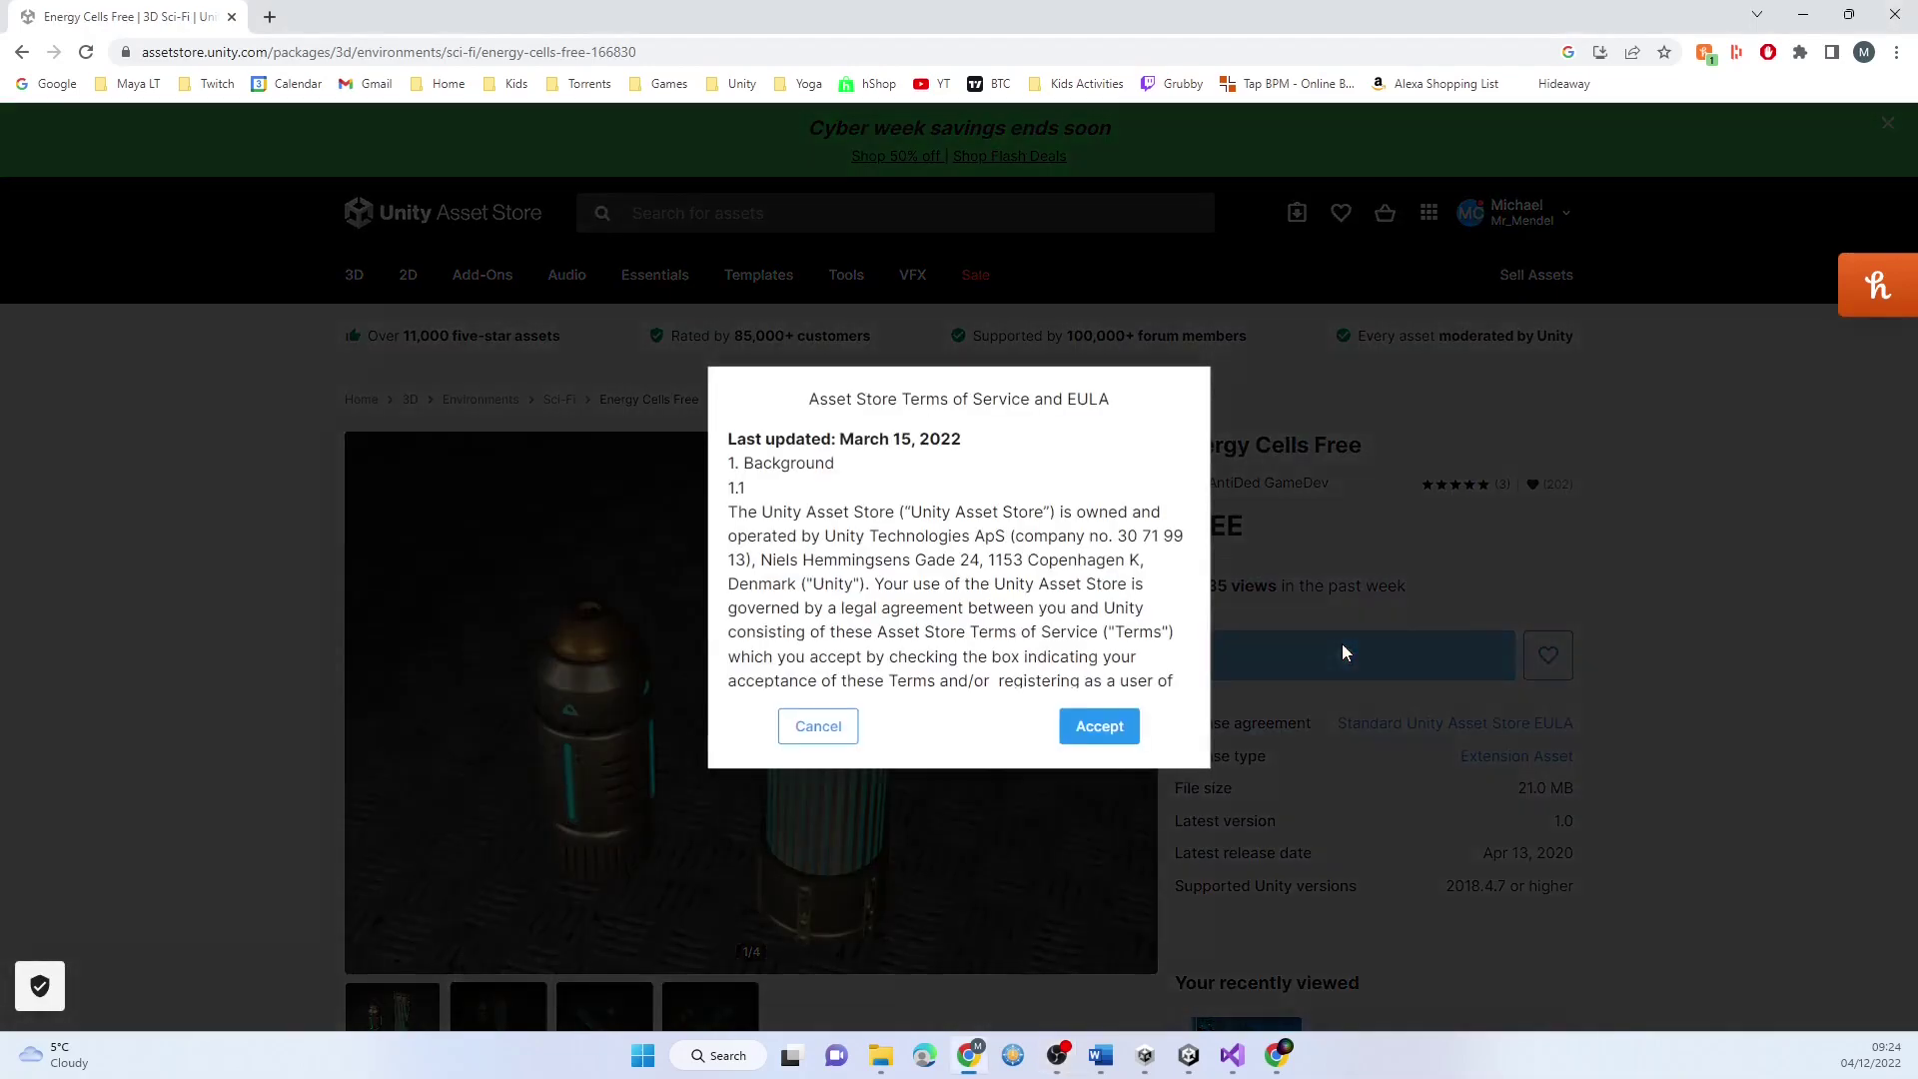
{"action": "left_click", "coordinate": [1109, 727]}
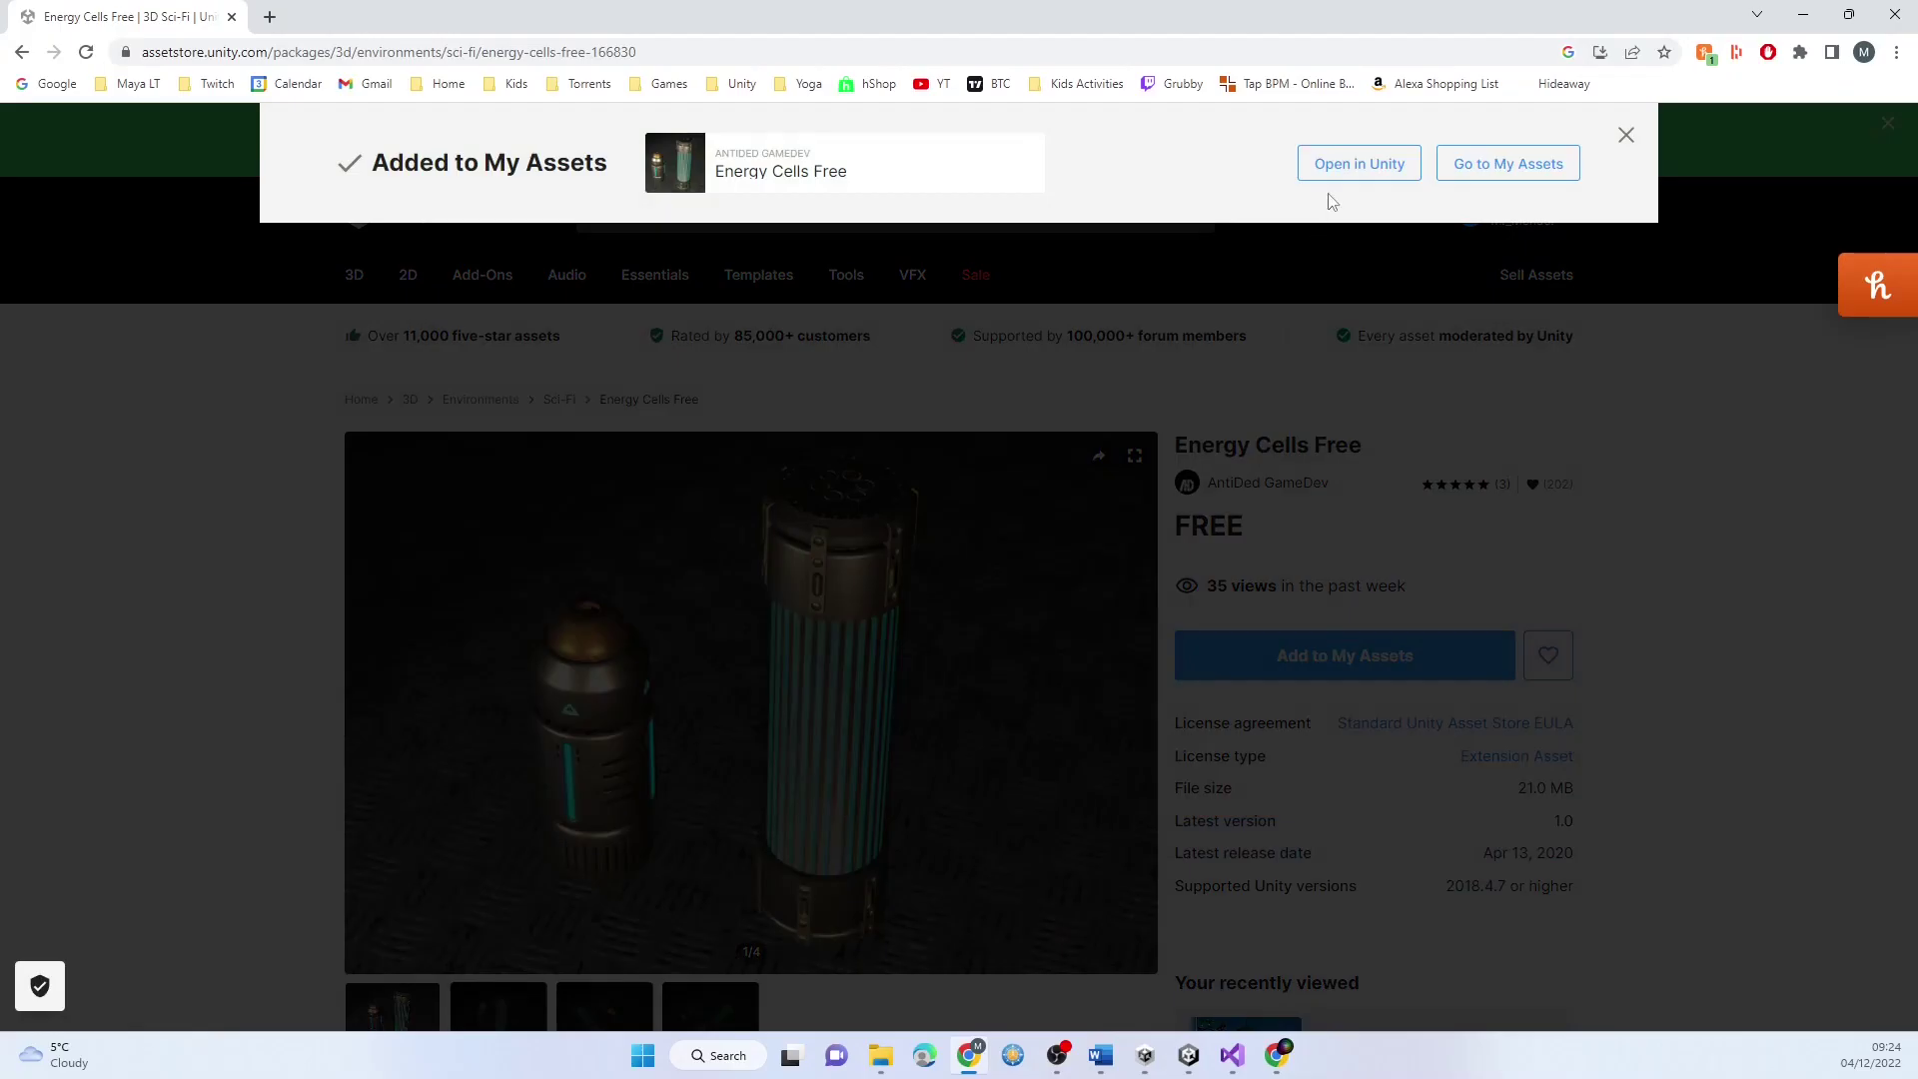
{"action": "left_click", "coordinate": [1344, 168]}
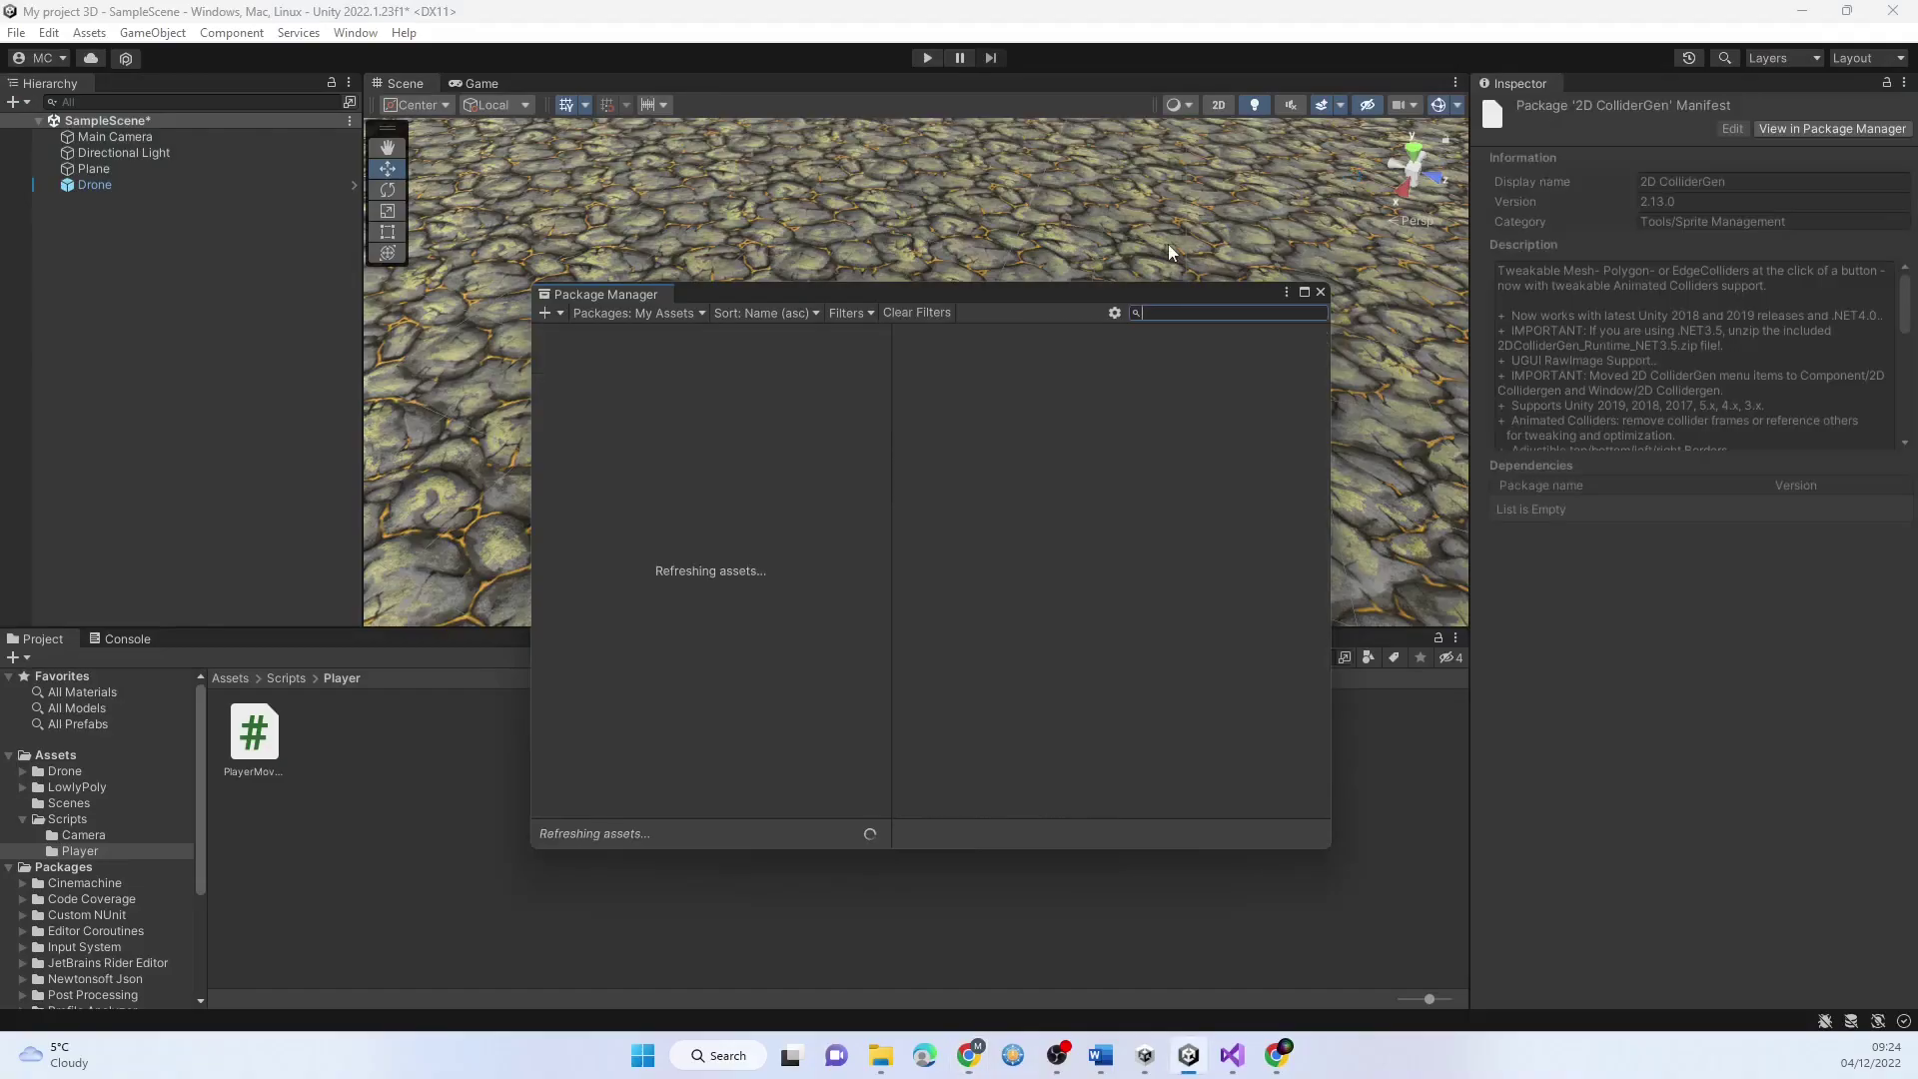
Download the Energy Cells Free package, import all of its files into the project, and close the Package Manager
{"action": "left_click", "coordinate": [1273, 837]}
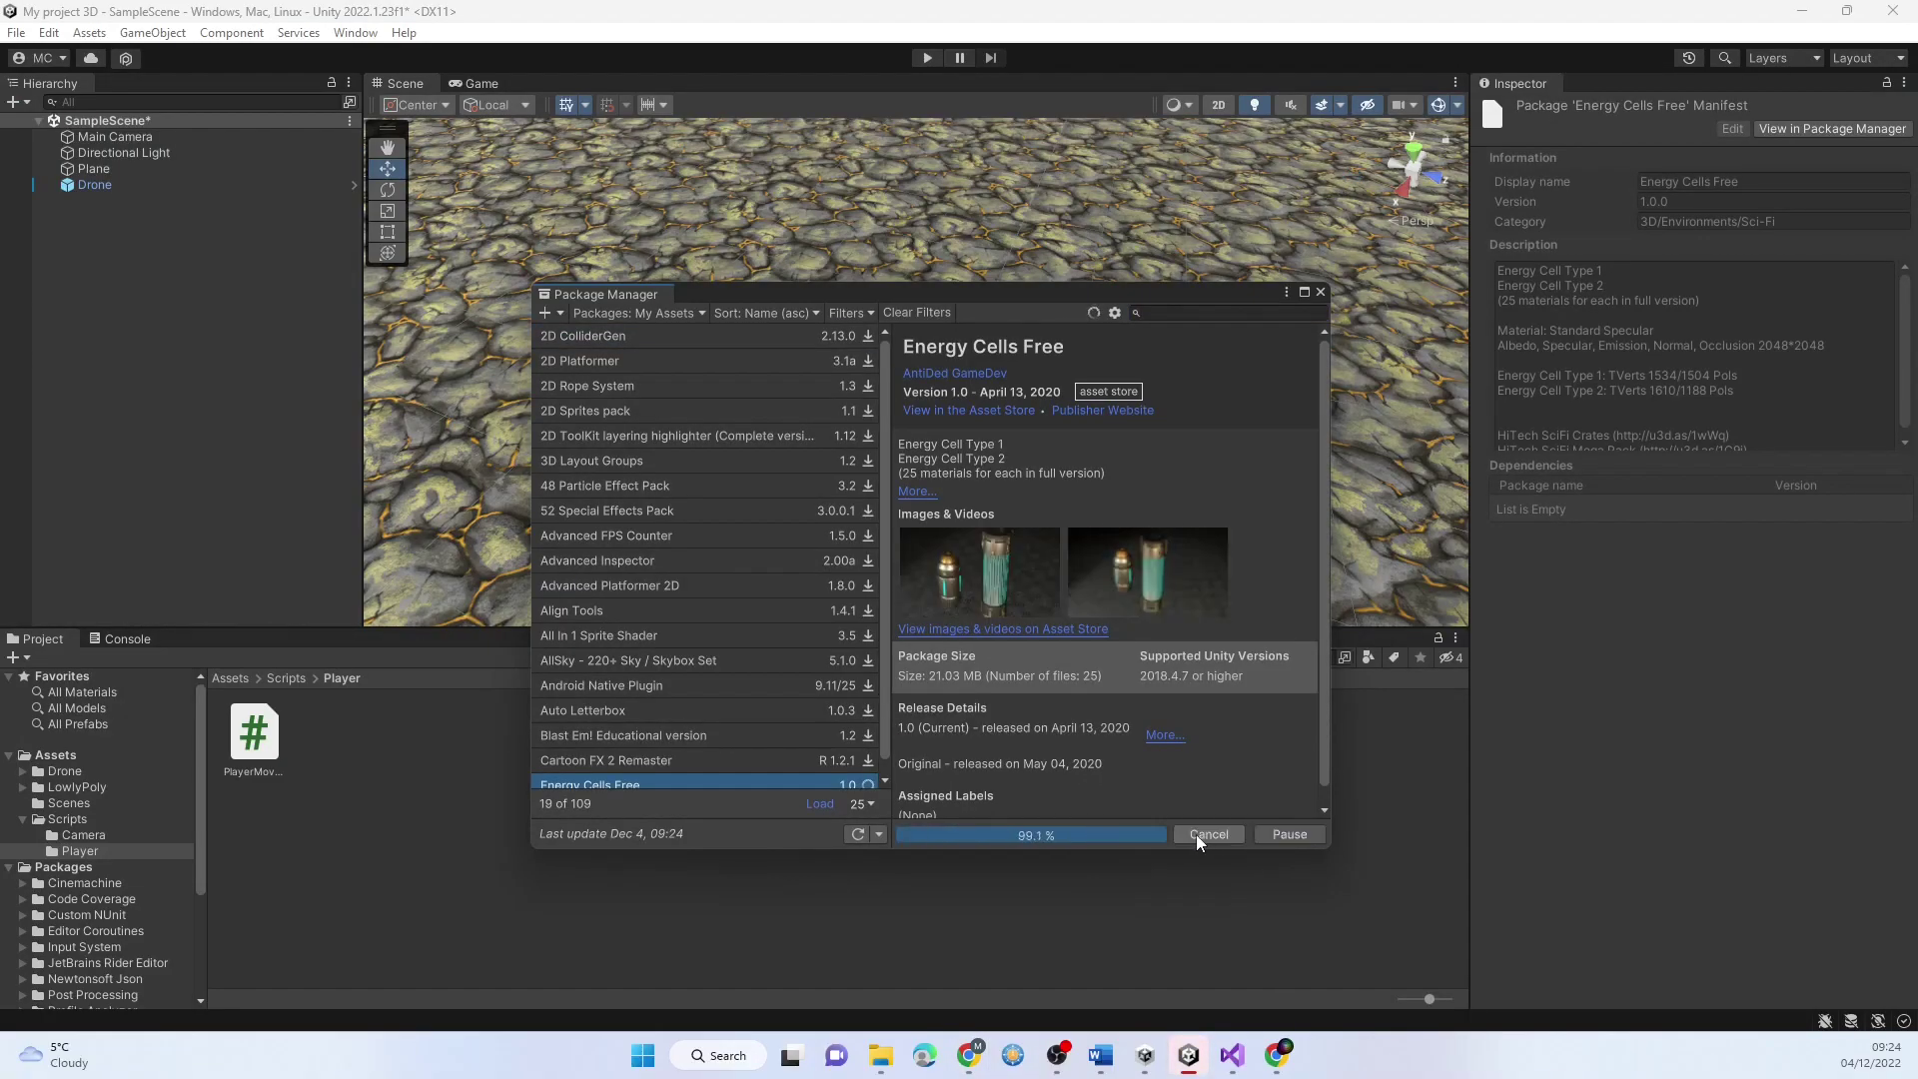
{"action": "left_click", "coordinate": [1191, 834]}
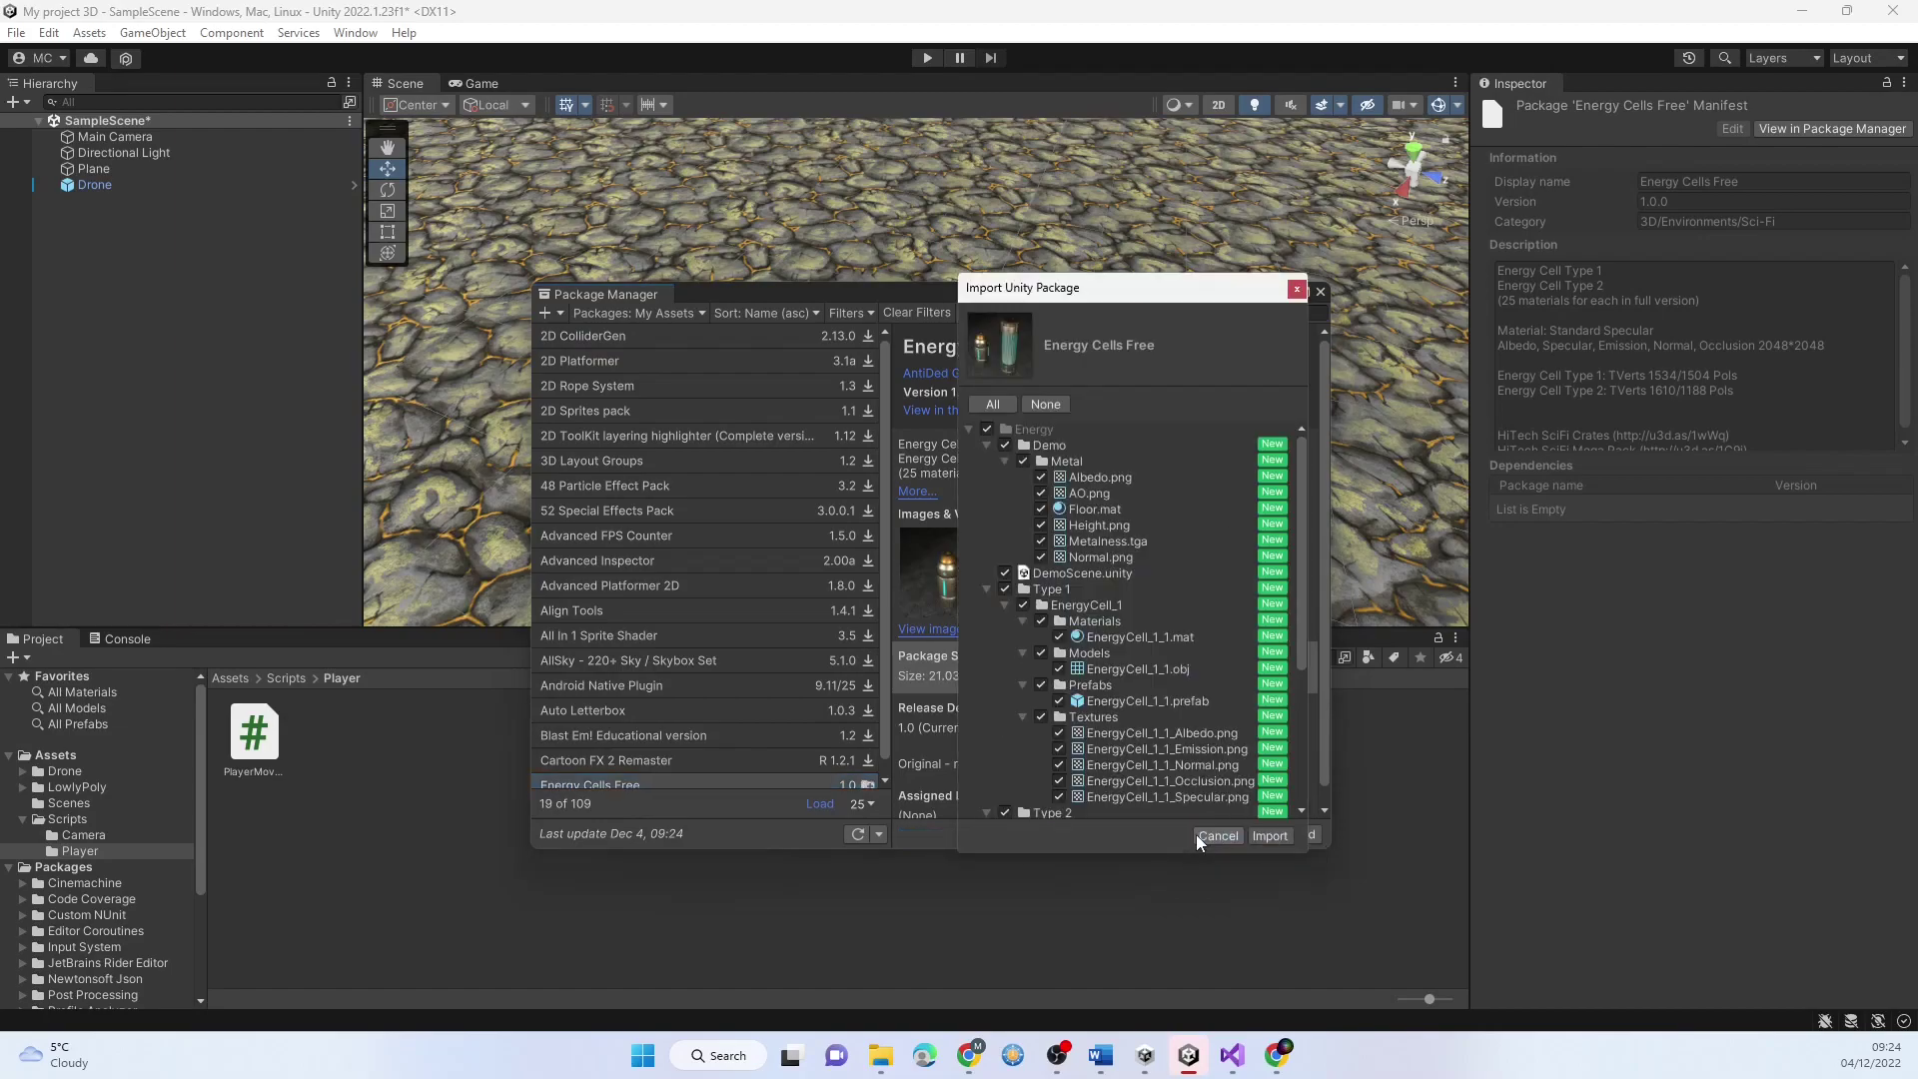
{"action": "left_click", "coordinate": [1269, 836]}
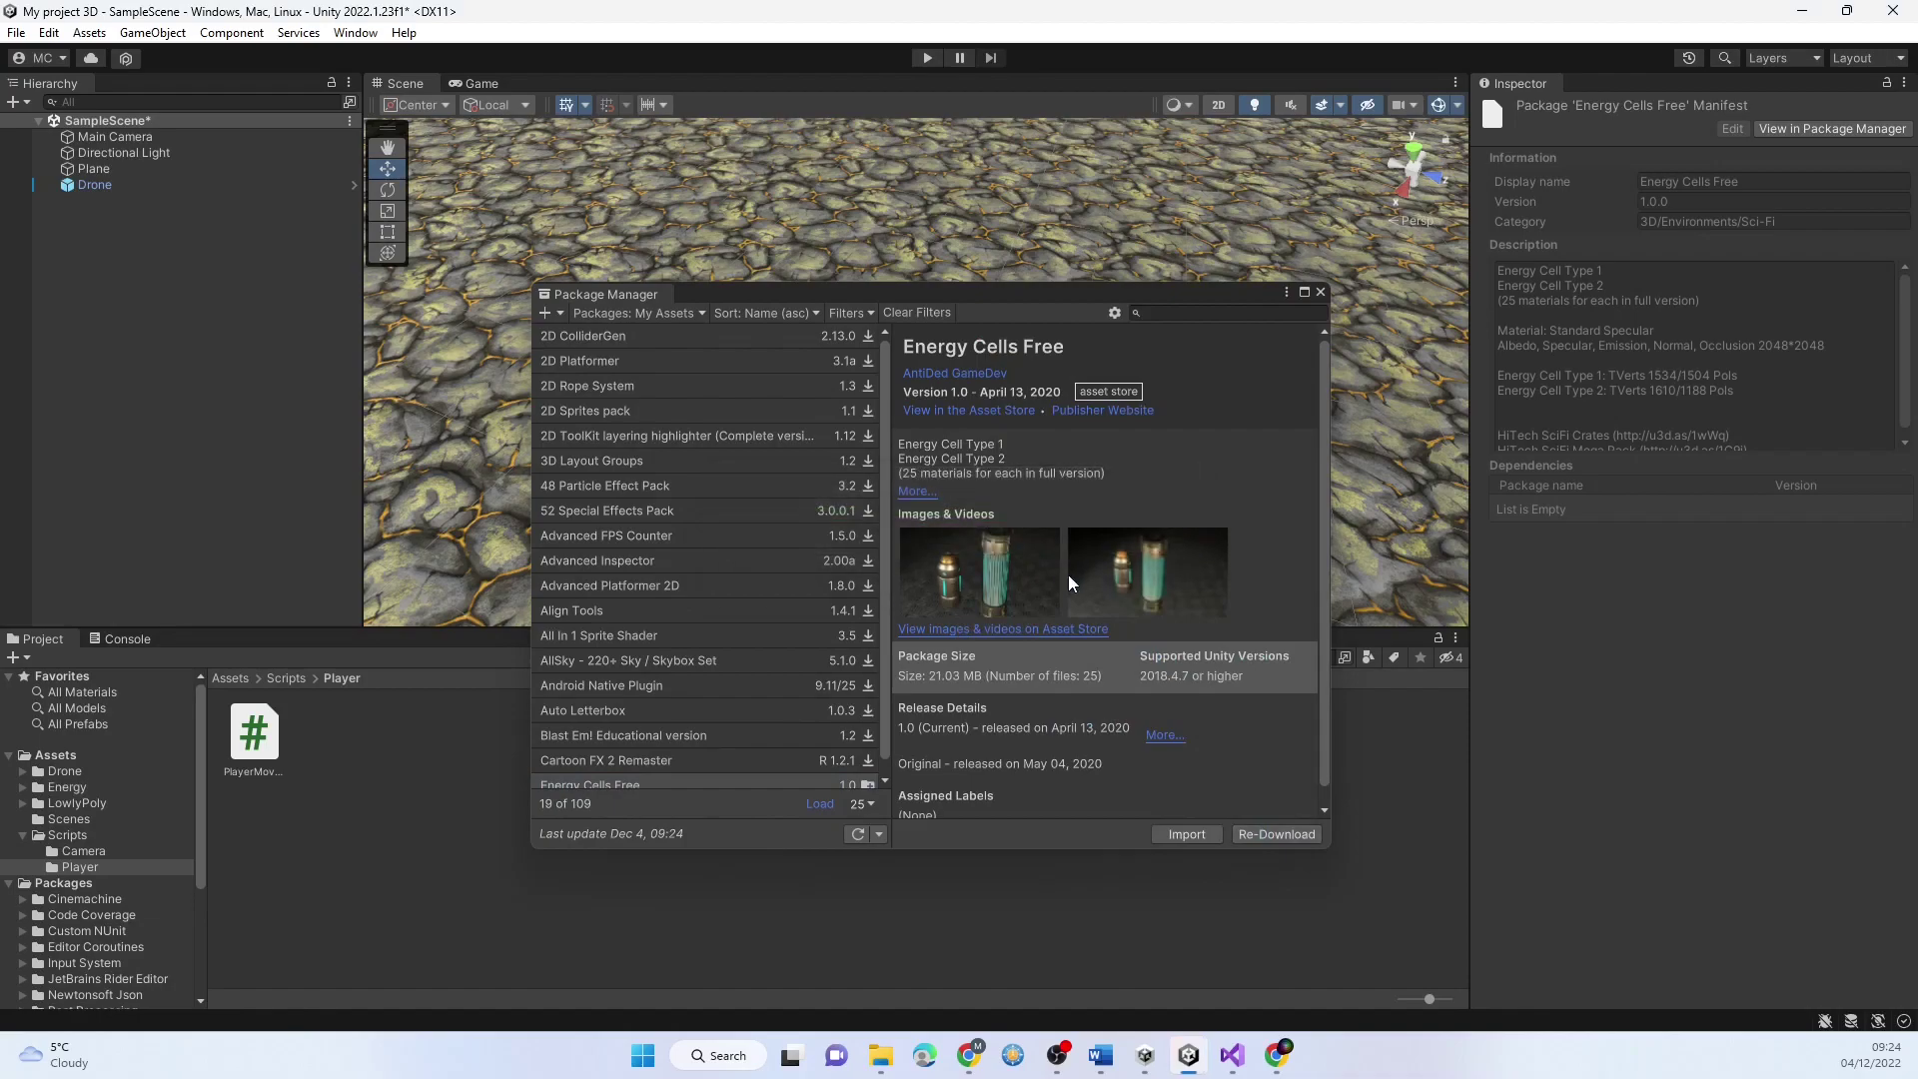
{"action": "left_click", "coordinate": [1323, 292]}
Place the energy cell prefab from Assets/Energy/Type 1/EnergyCell_1/Prefabs into the scene
{"action": "left_click", "coordinate": [232, 678]}
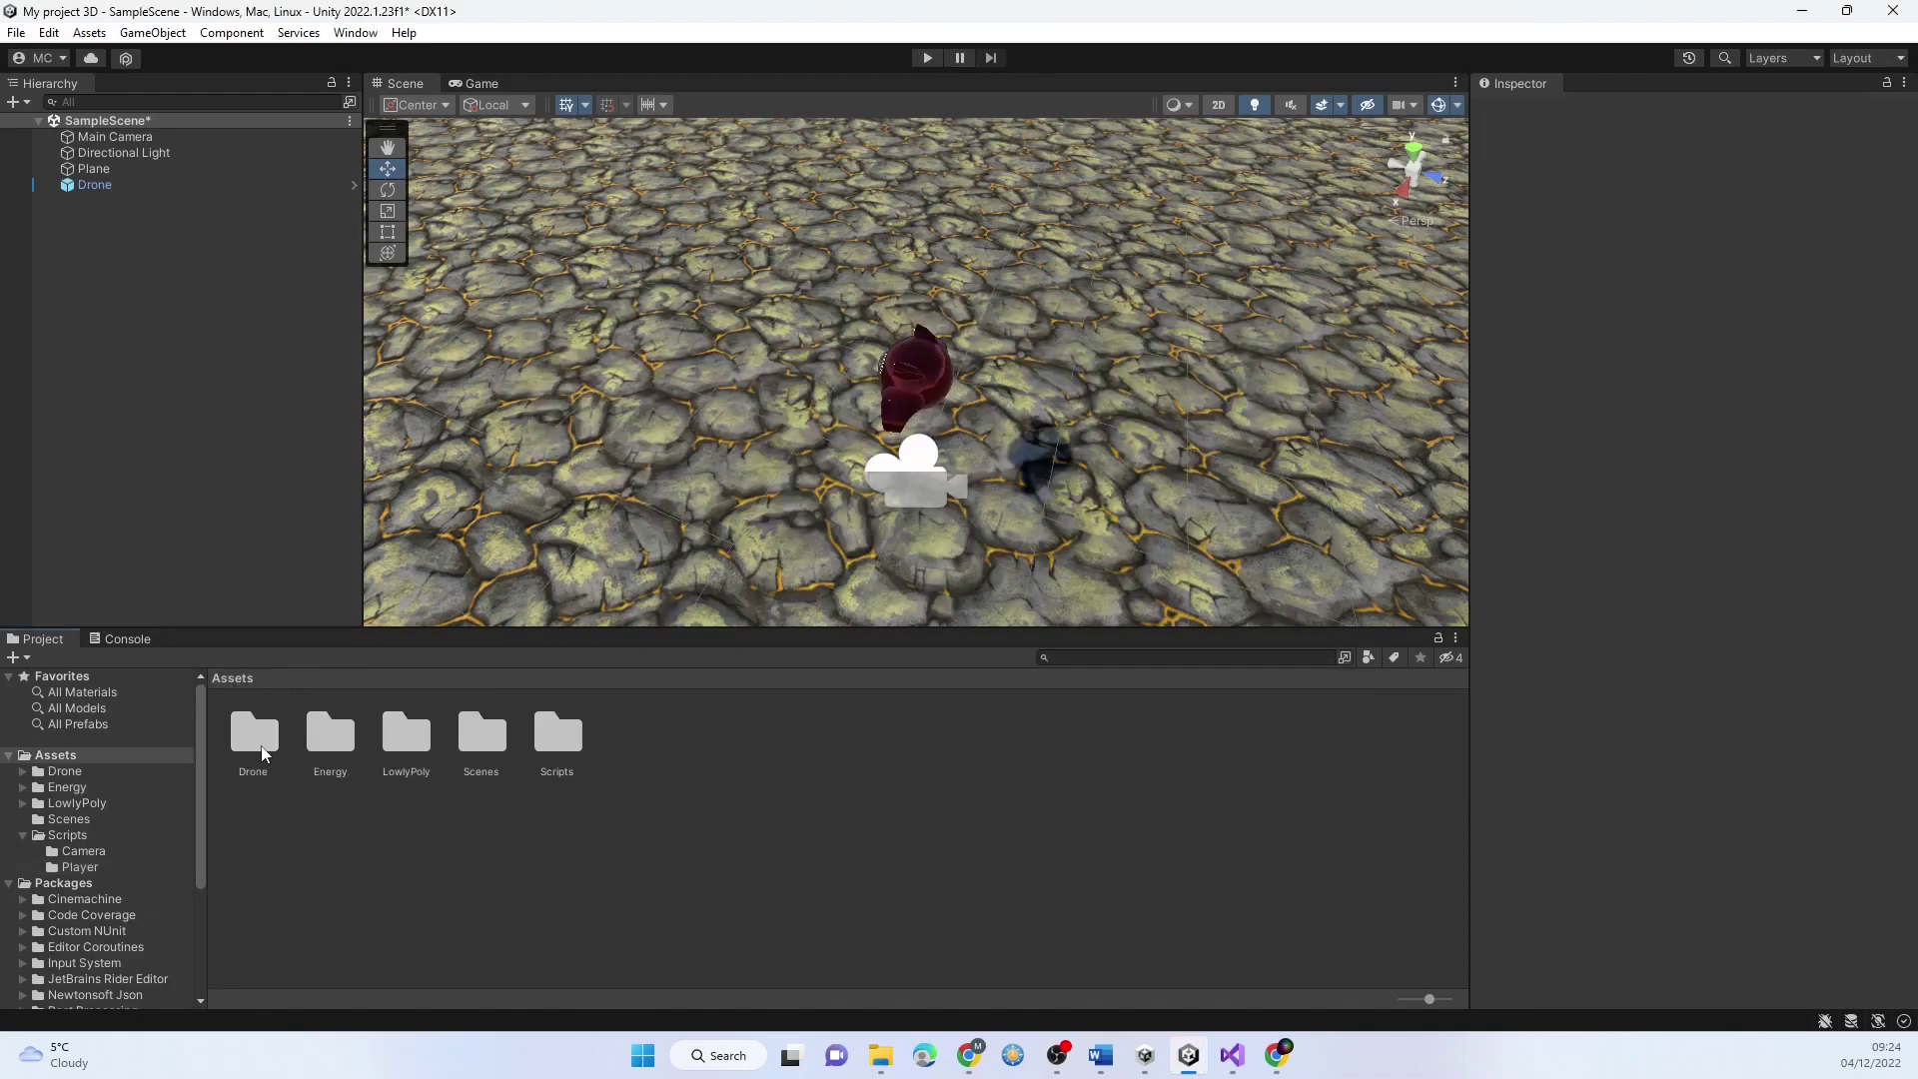
{"action": "double_click", "coordinate": [330, 737]}
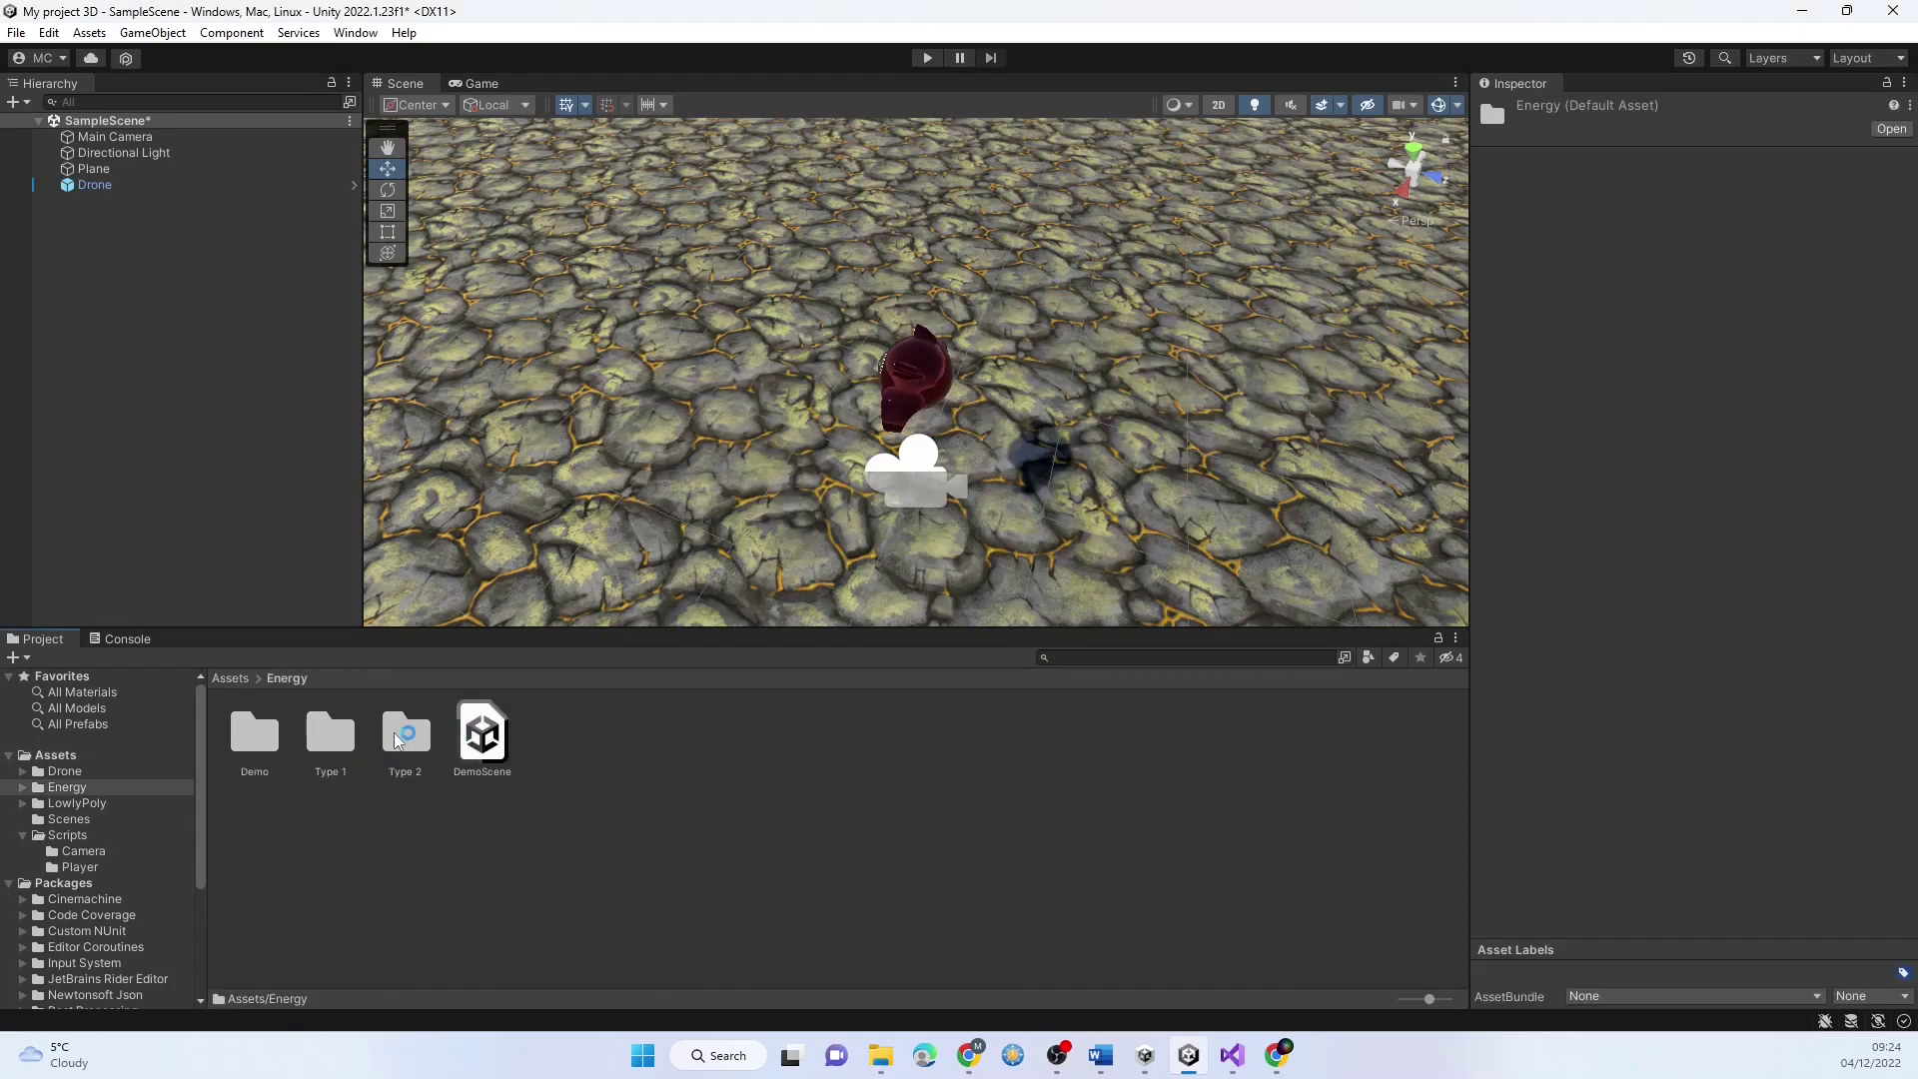
{"action": "double_click", "coordinate": [332, 738]}
{"action": "double_click", "coordinate": [260, 740]}
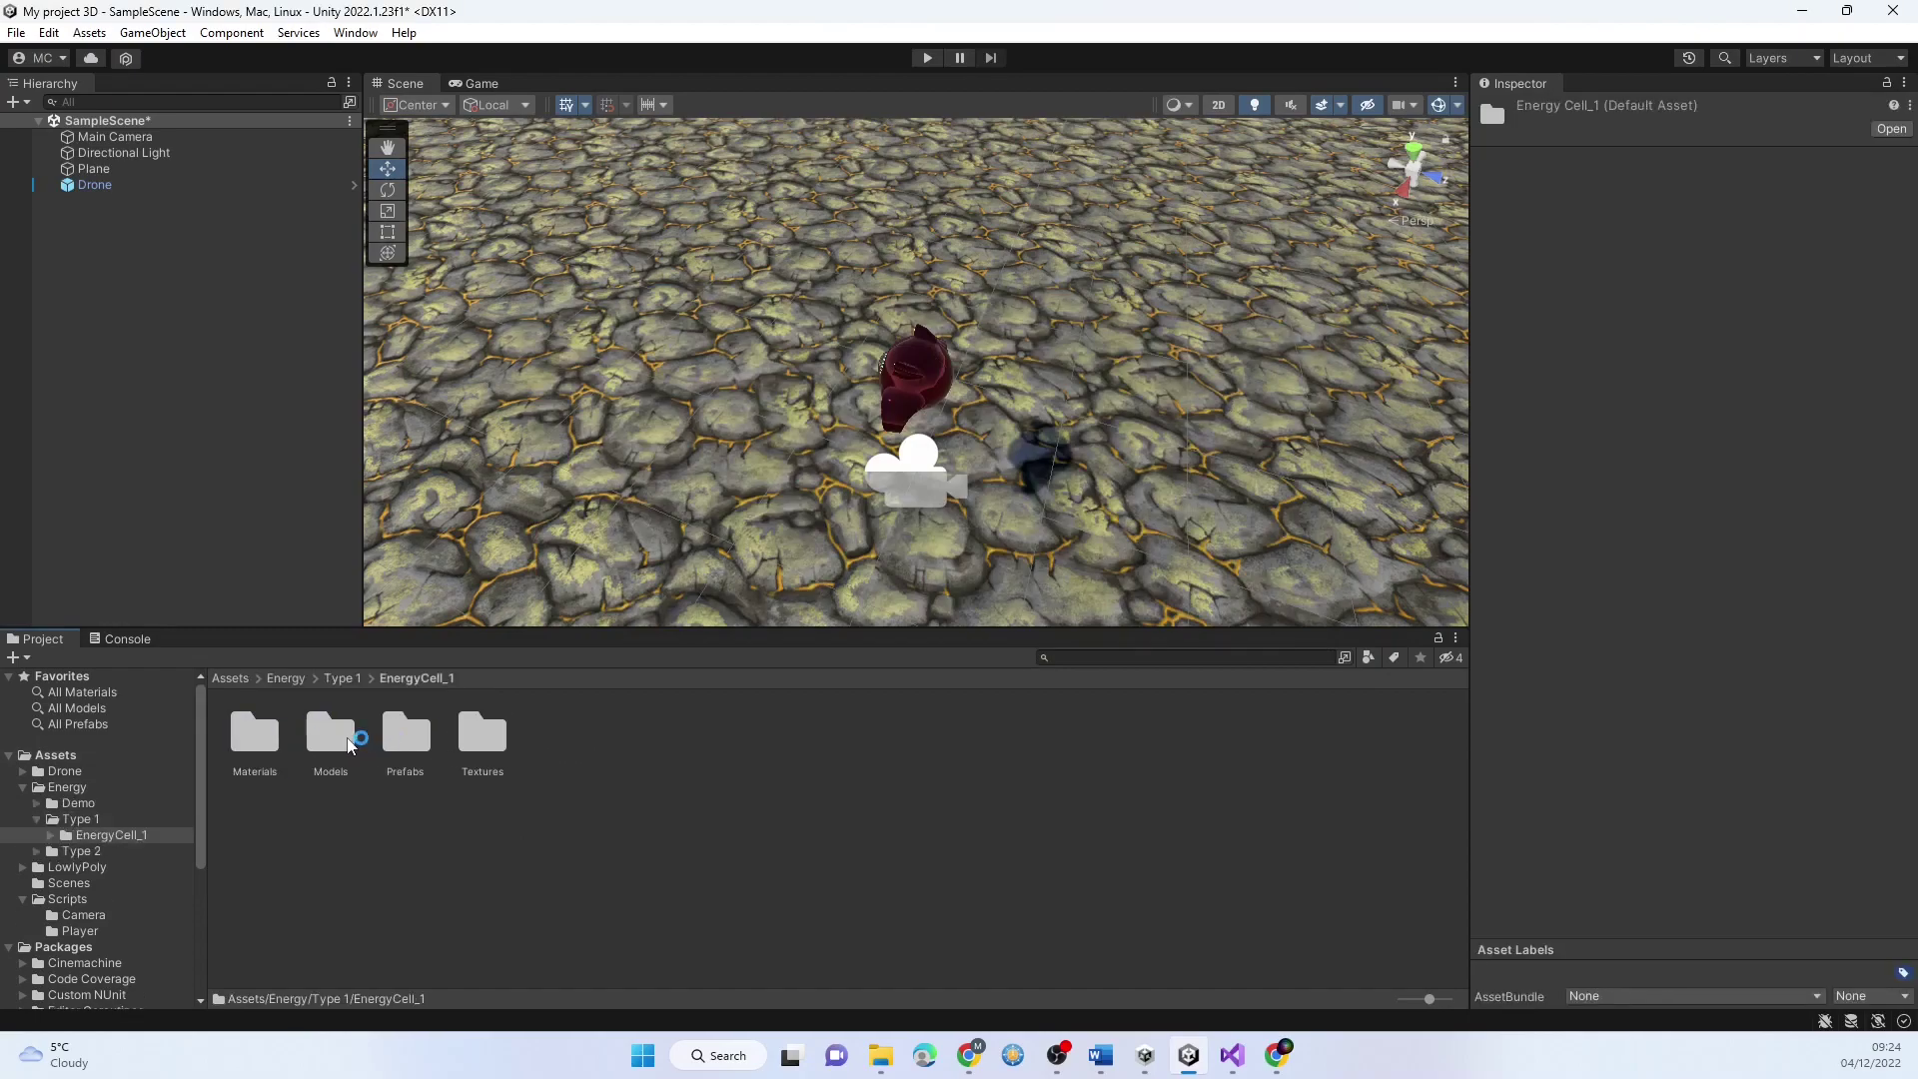
{"action": "double_click", "coordinate": [400, 738]}
{"action": "left_click_drag", "start_coordinate": [280, 722], "coordinate": [617, 409]}
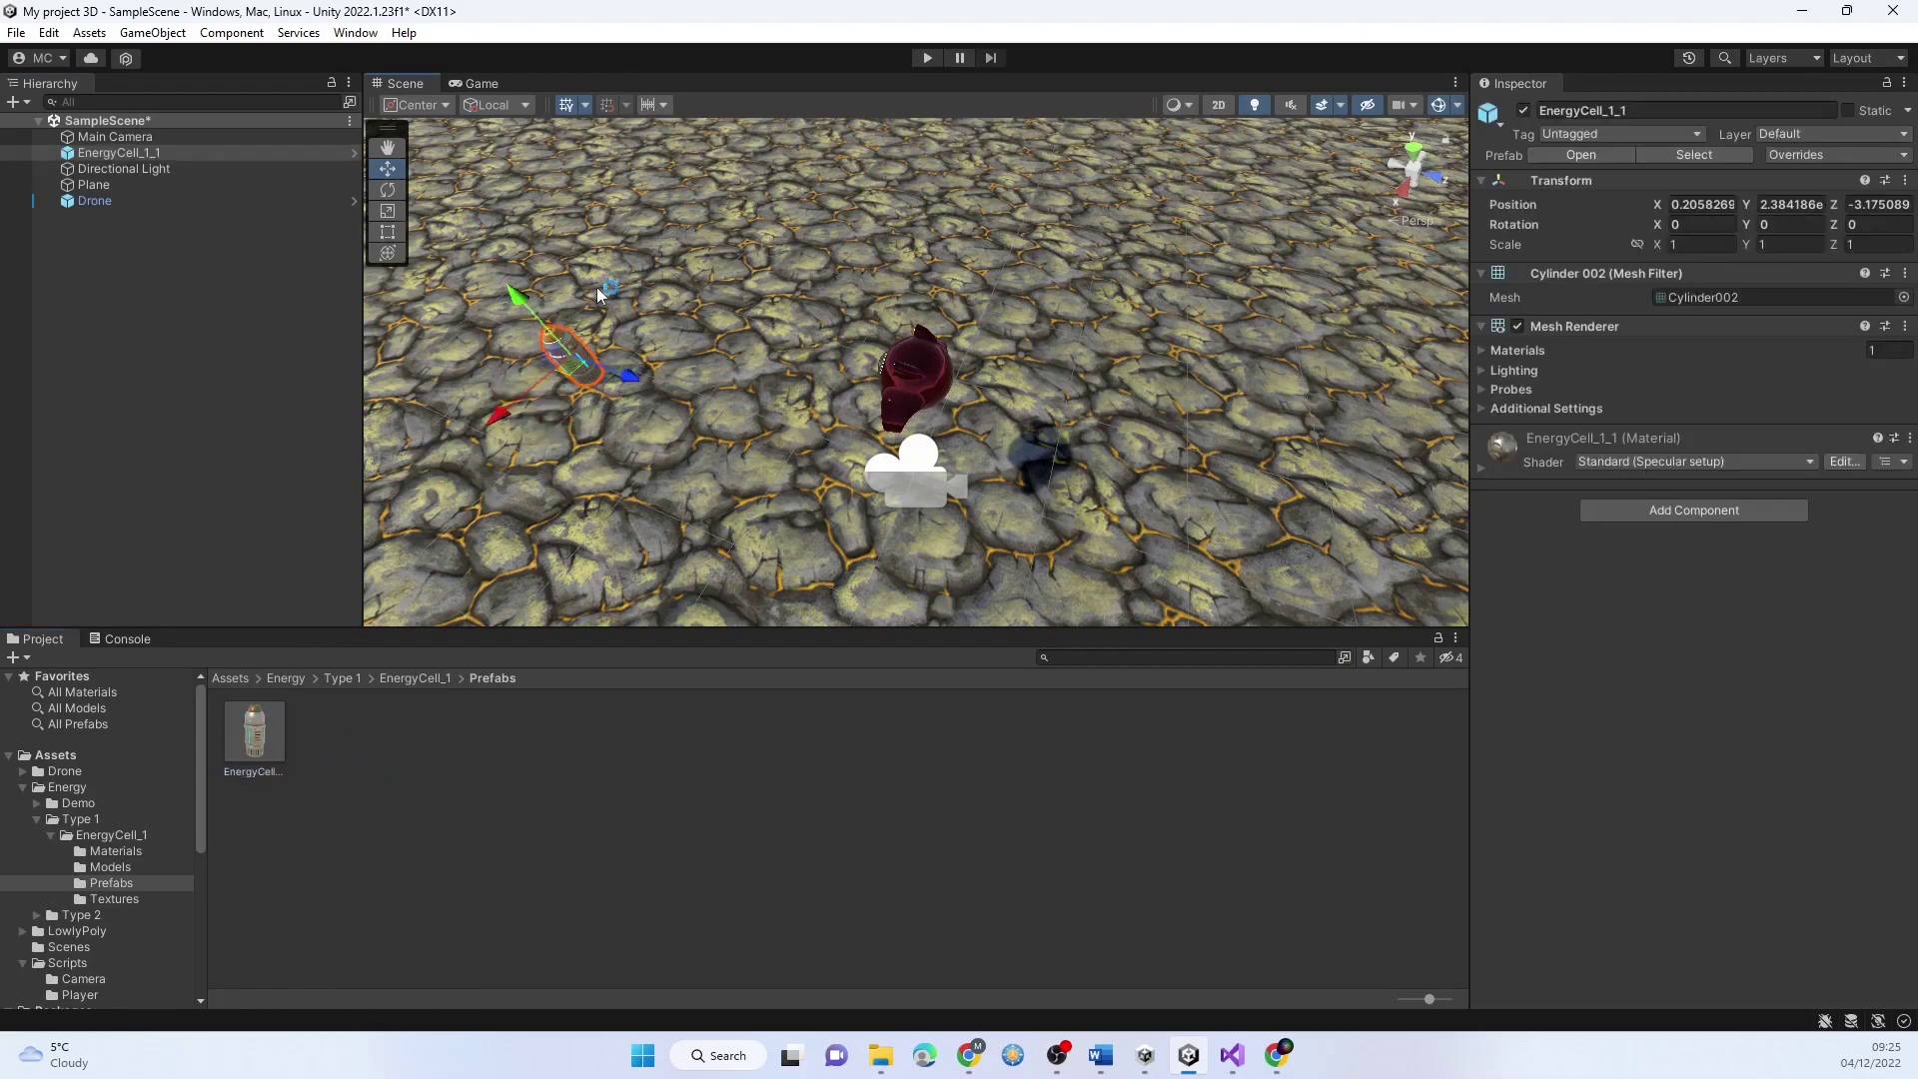
Set EnergyCell_1_1's position to 0, 0, 0 and move it along the Z axis to about -5.77
{"action": "left_click", "coordinate": [1730, 205]}
{"action": "type", "text": "0"}
{"action": "left_click", "coordinate": [1766, 205]}
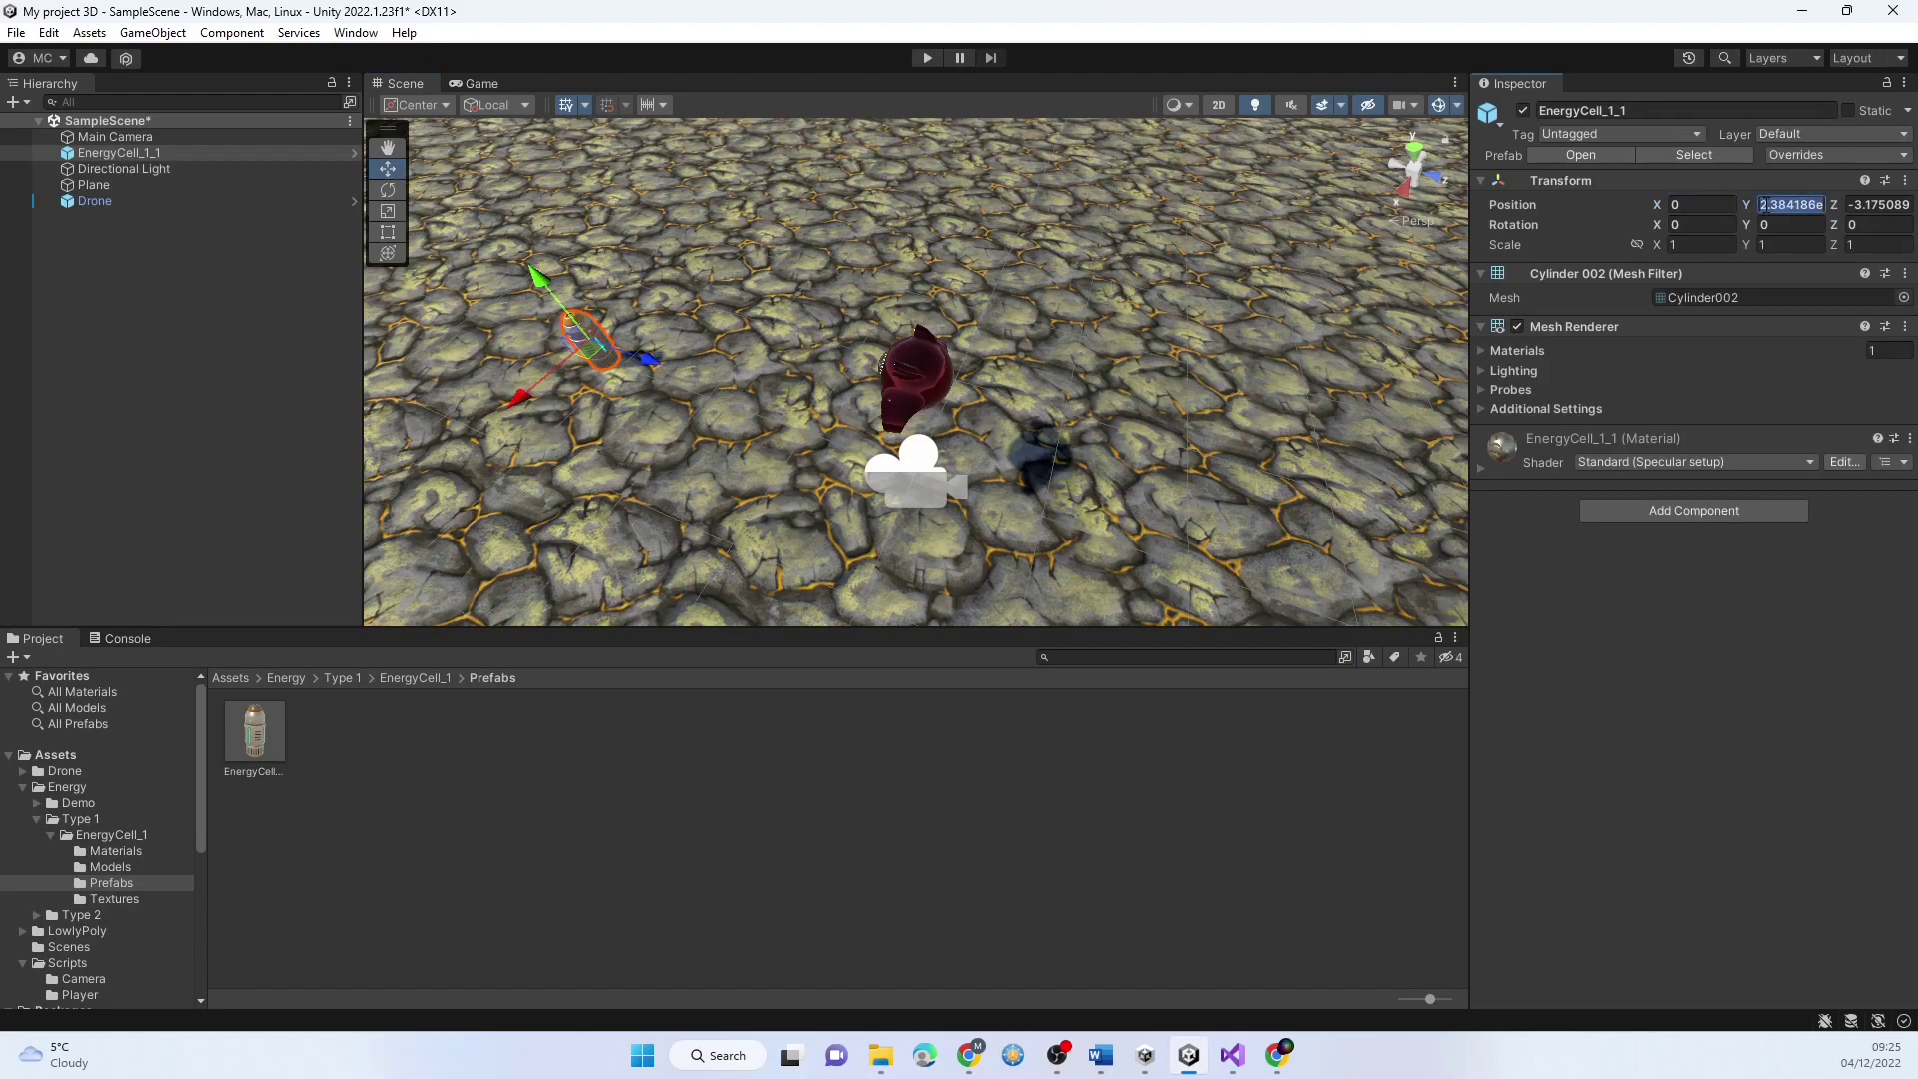
{"action": "type", "text": "0"}
{"action": "key", "text": "Tab"}
{"action": "type", "text": "0"}
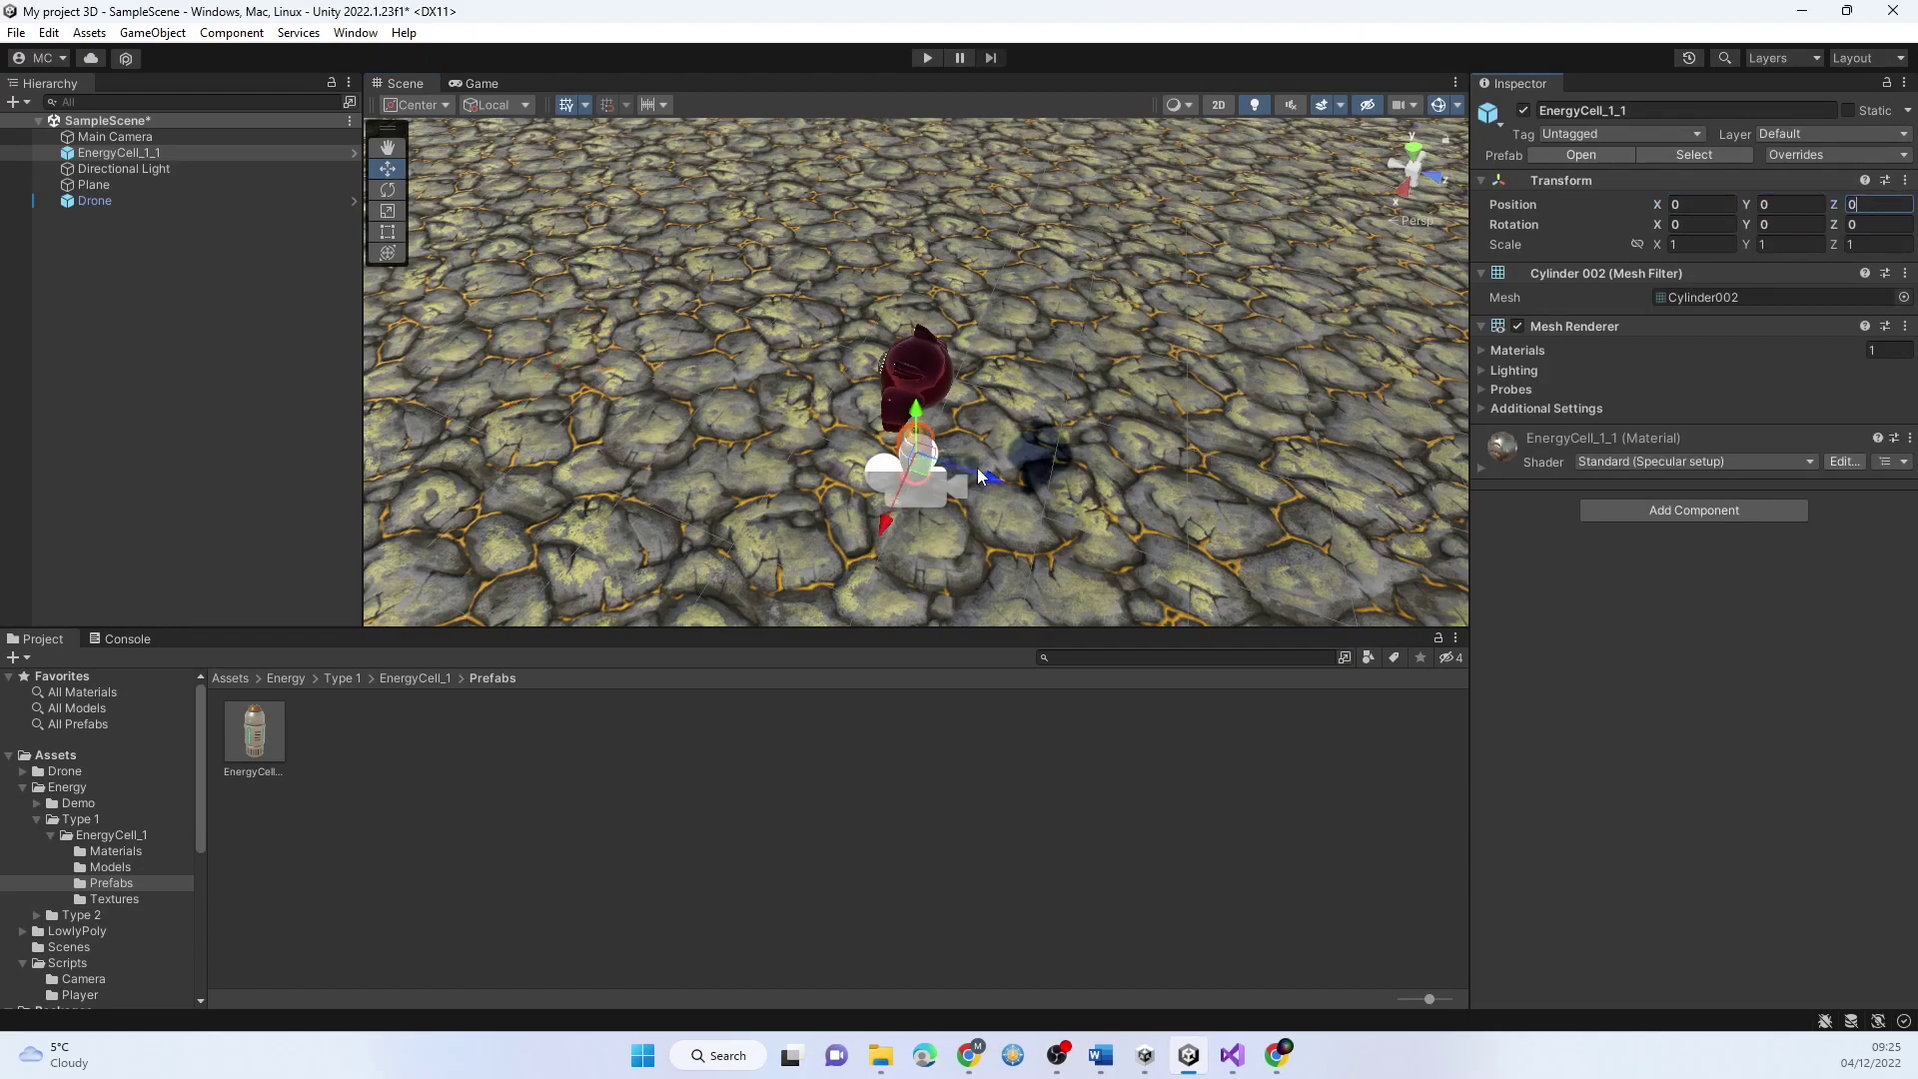
{"action": "left_click_drag", "start_coordinate": [980, 477], "coordinate": [464, 292]}
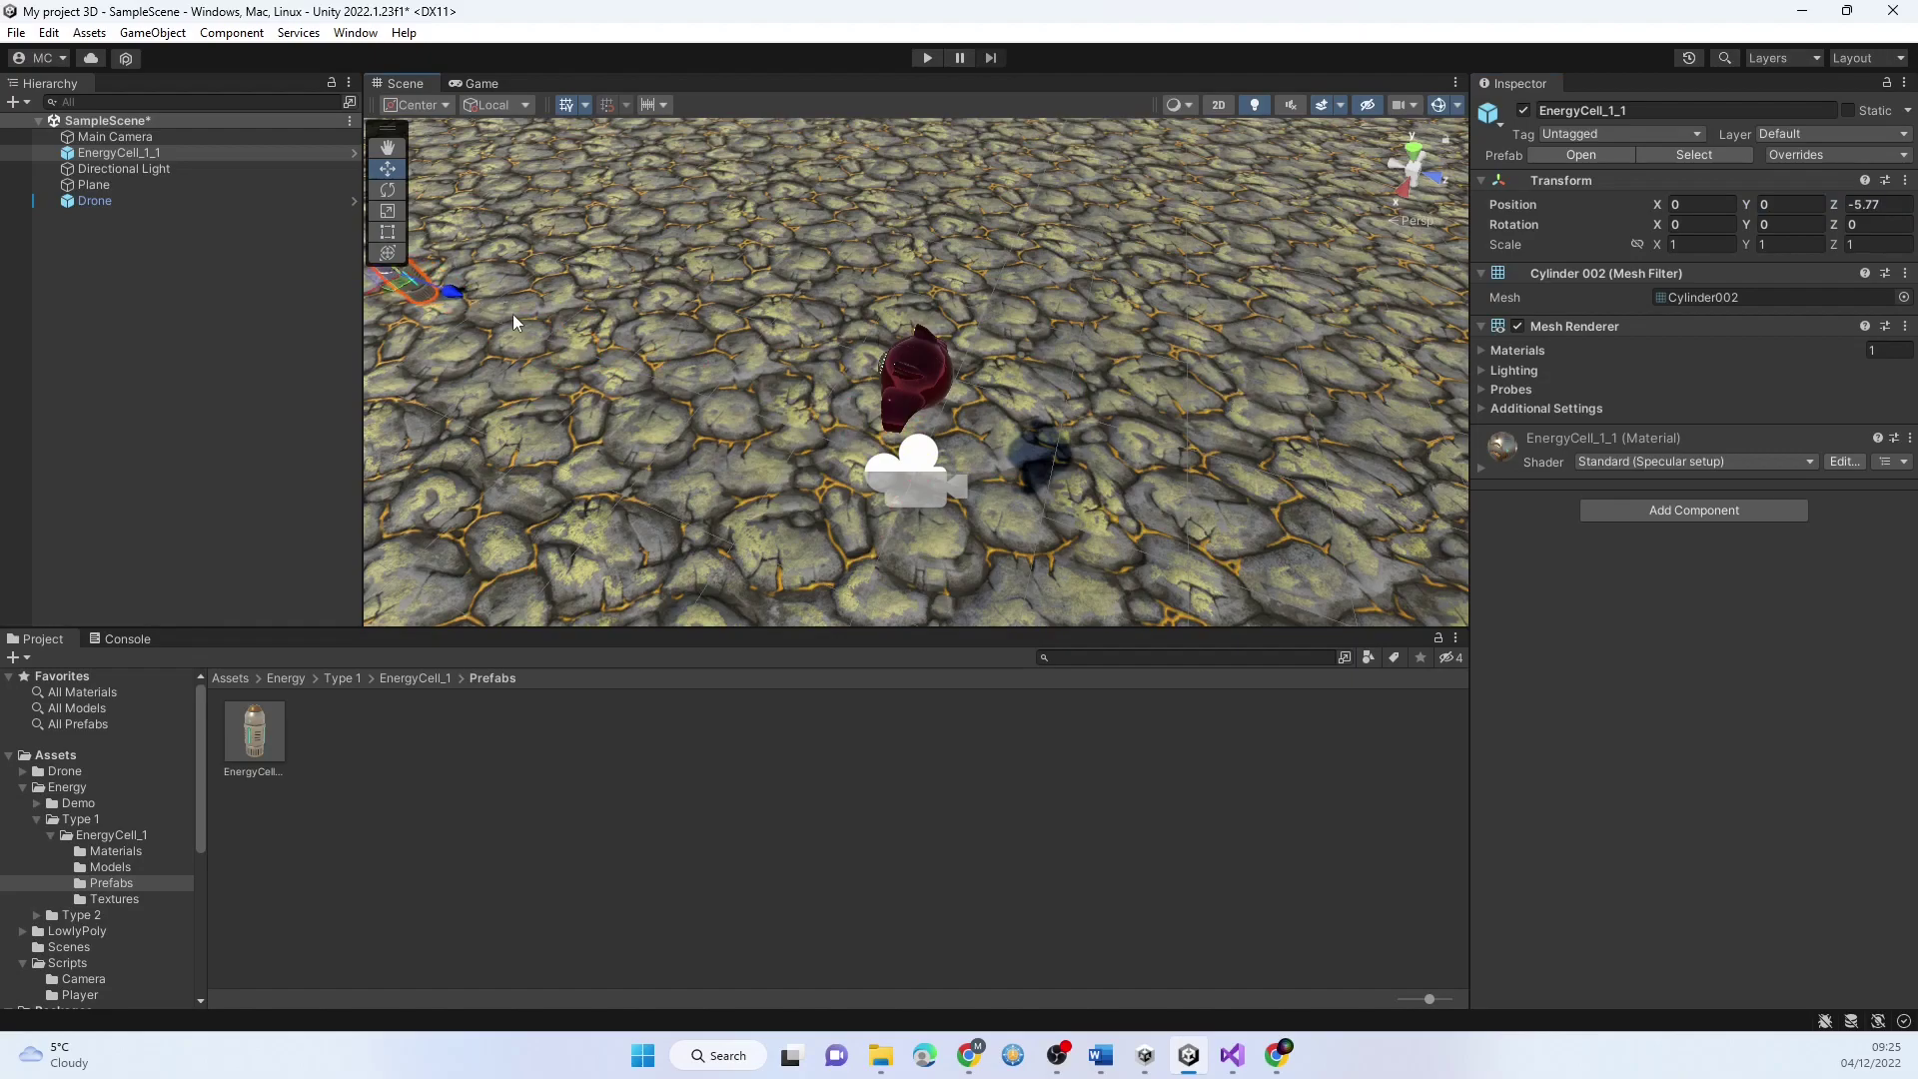
Set EnergyCell_1_1's scale to 2 on the X, Y and Z axes
{"action": "scroll", "coordinate": [516, 330], "scroll_direction": "down", "scroll_amount": 4}
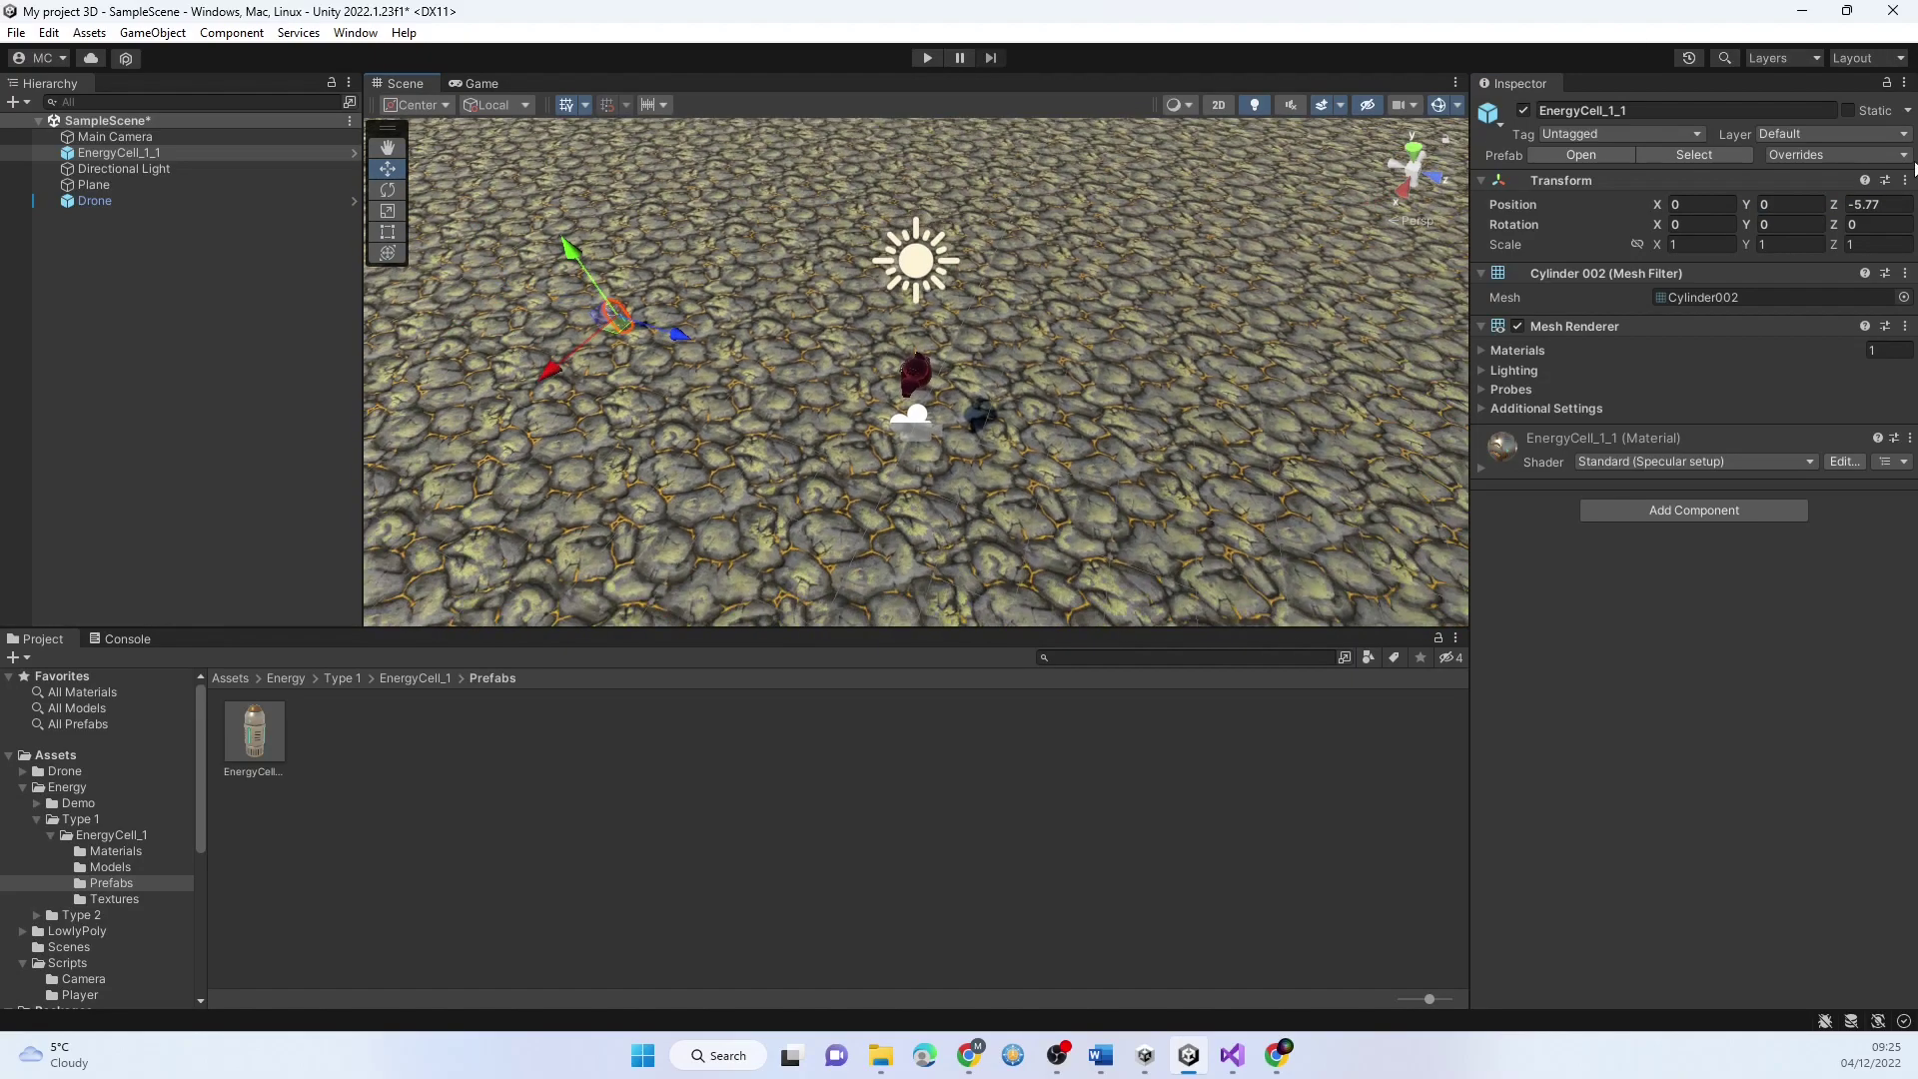
{"action": "type", "text": "2"}
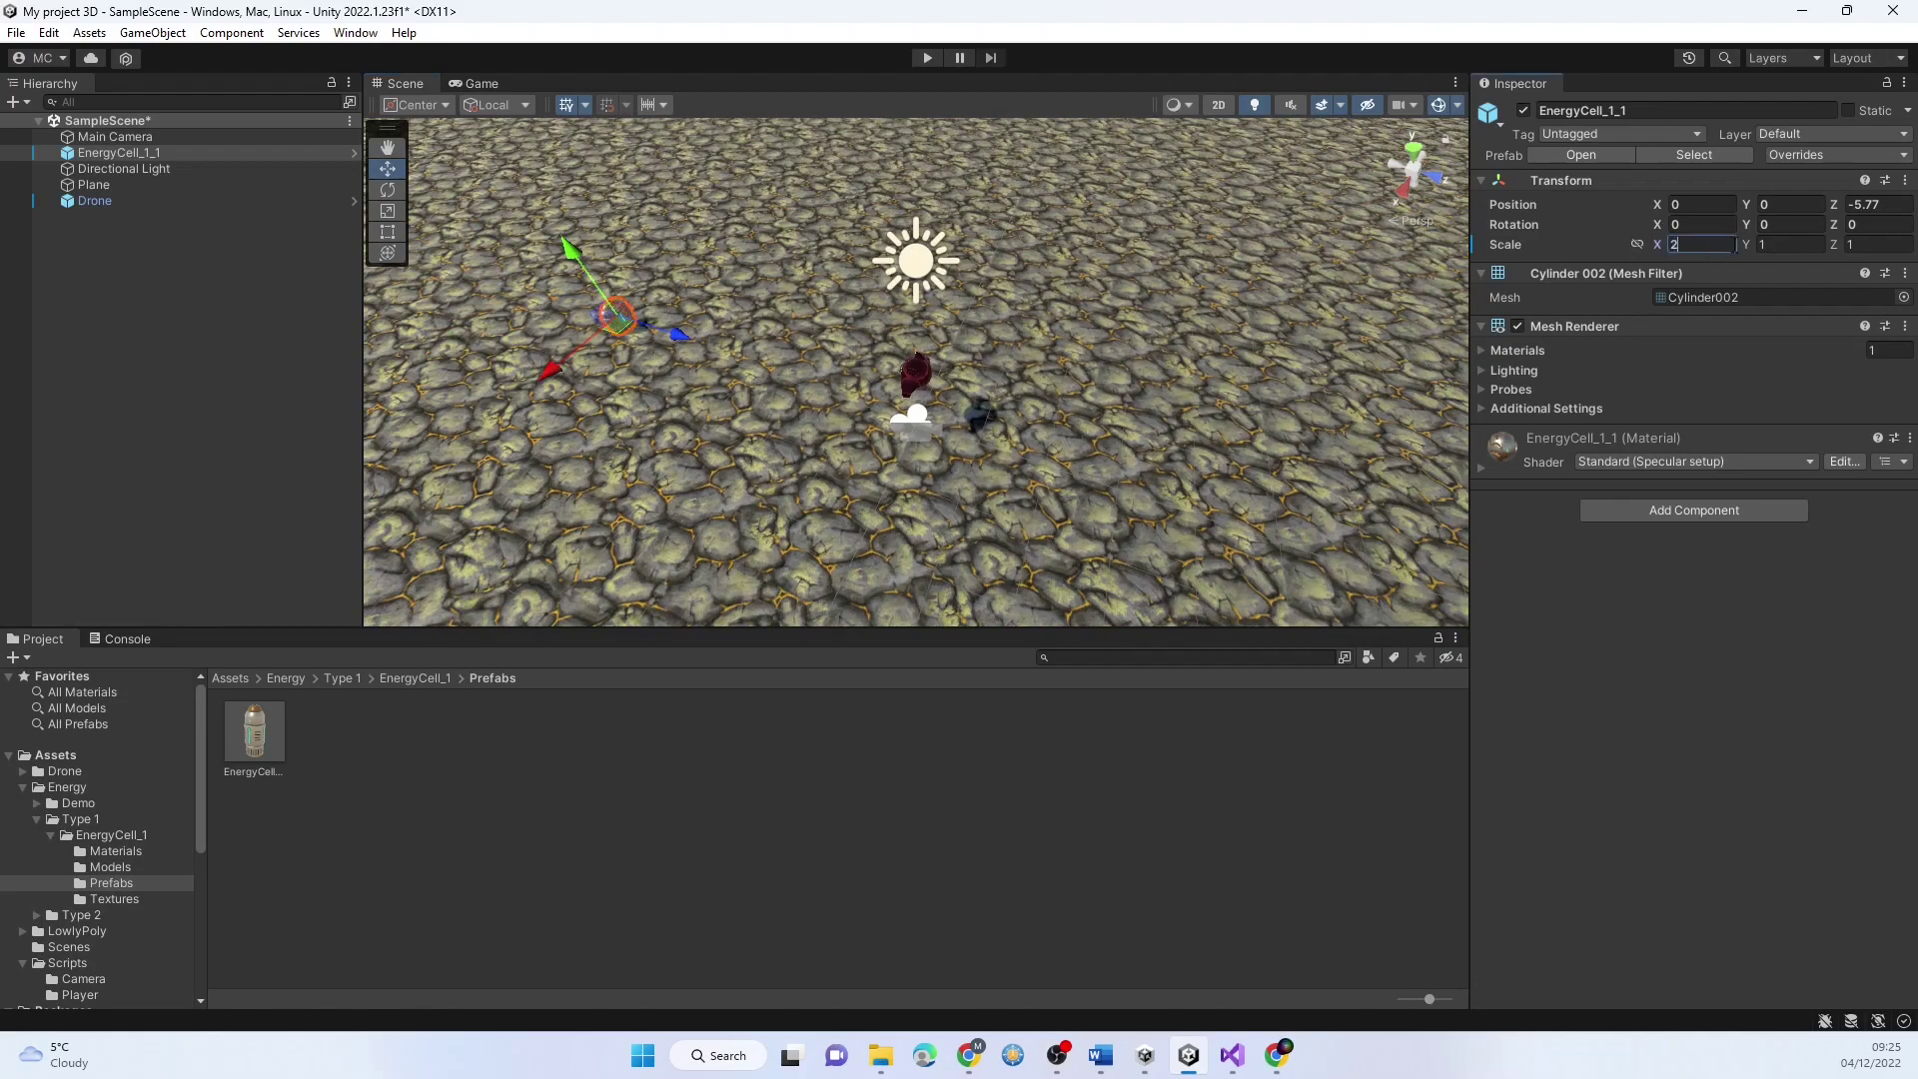
{"action": "type", "text": "2"}
{"action": "left_click", "coordinate": [1856, 250]}
{"action": "type", "text": "2"}
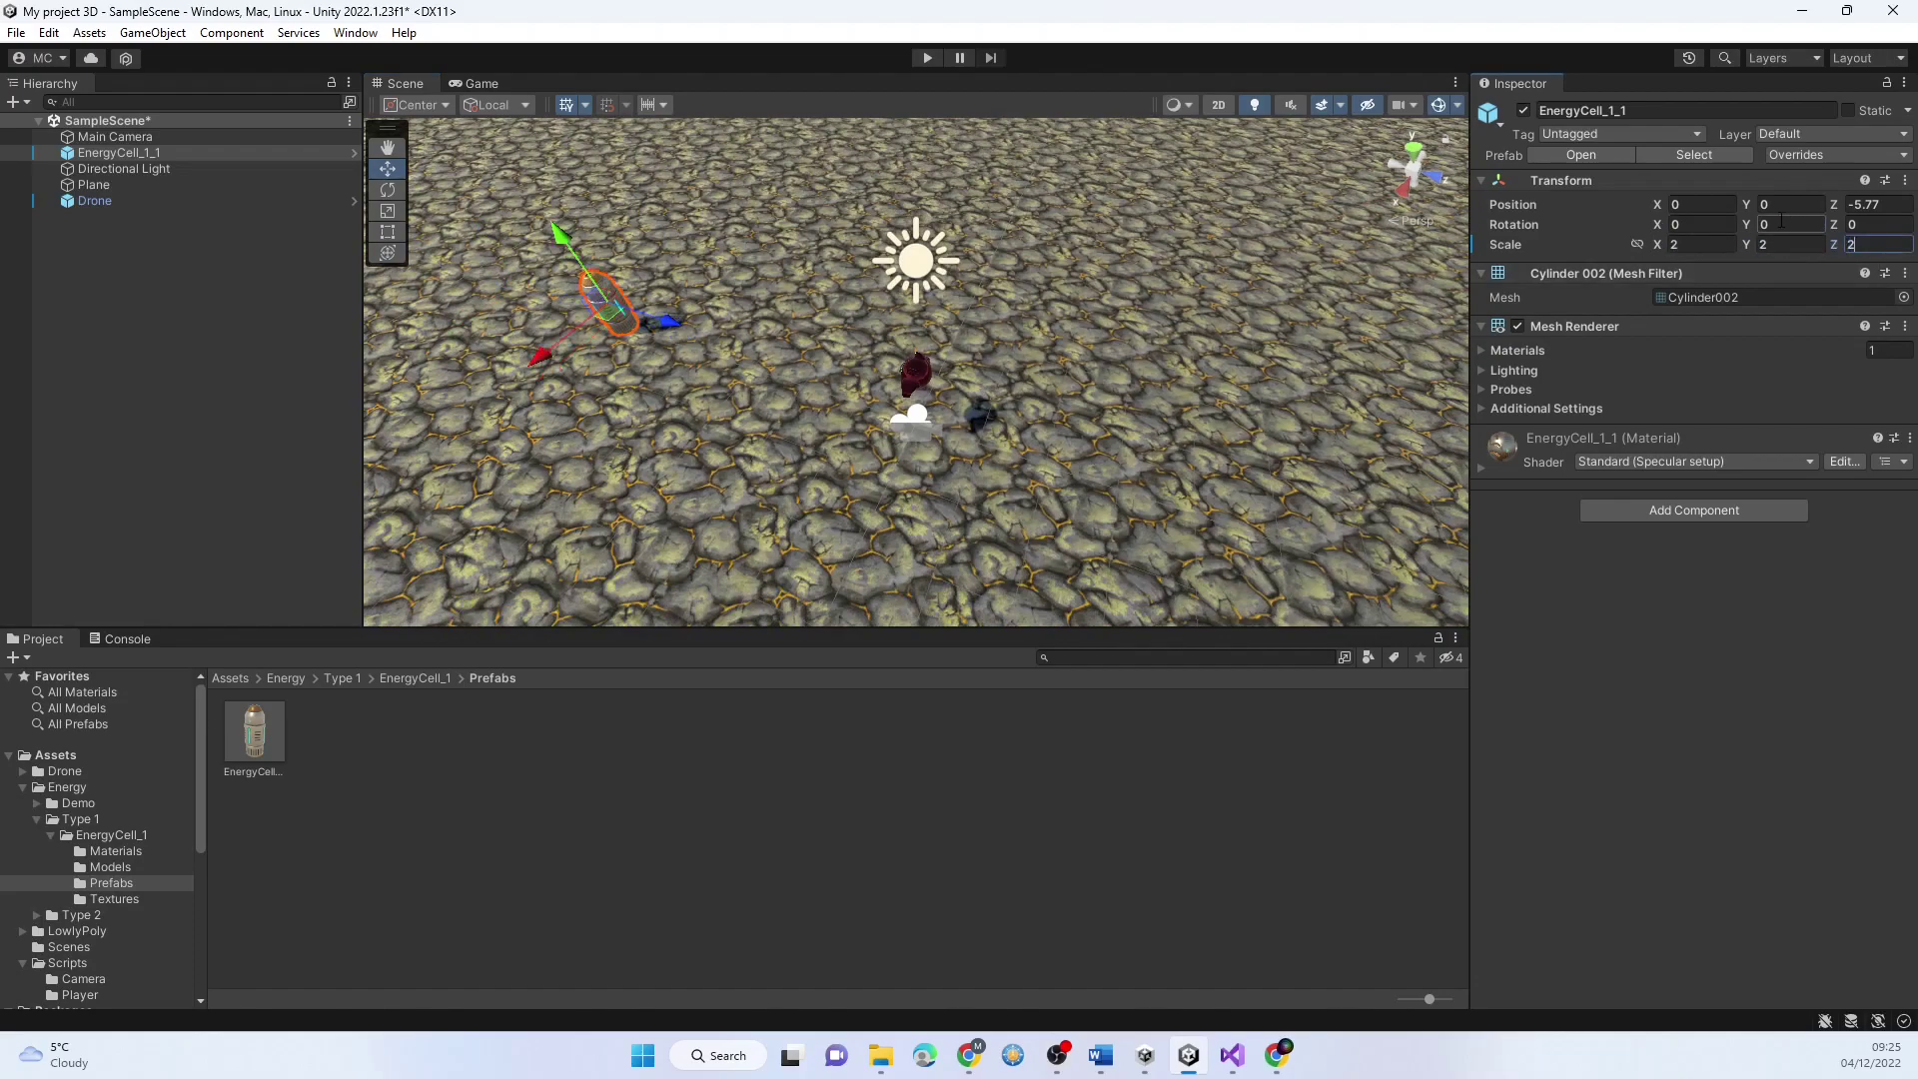
Raise EnergyCell_1_1 to a Y position of 0.7 and check it in the Game view
{"action": "type", "text": "2"}
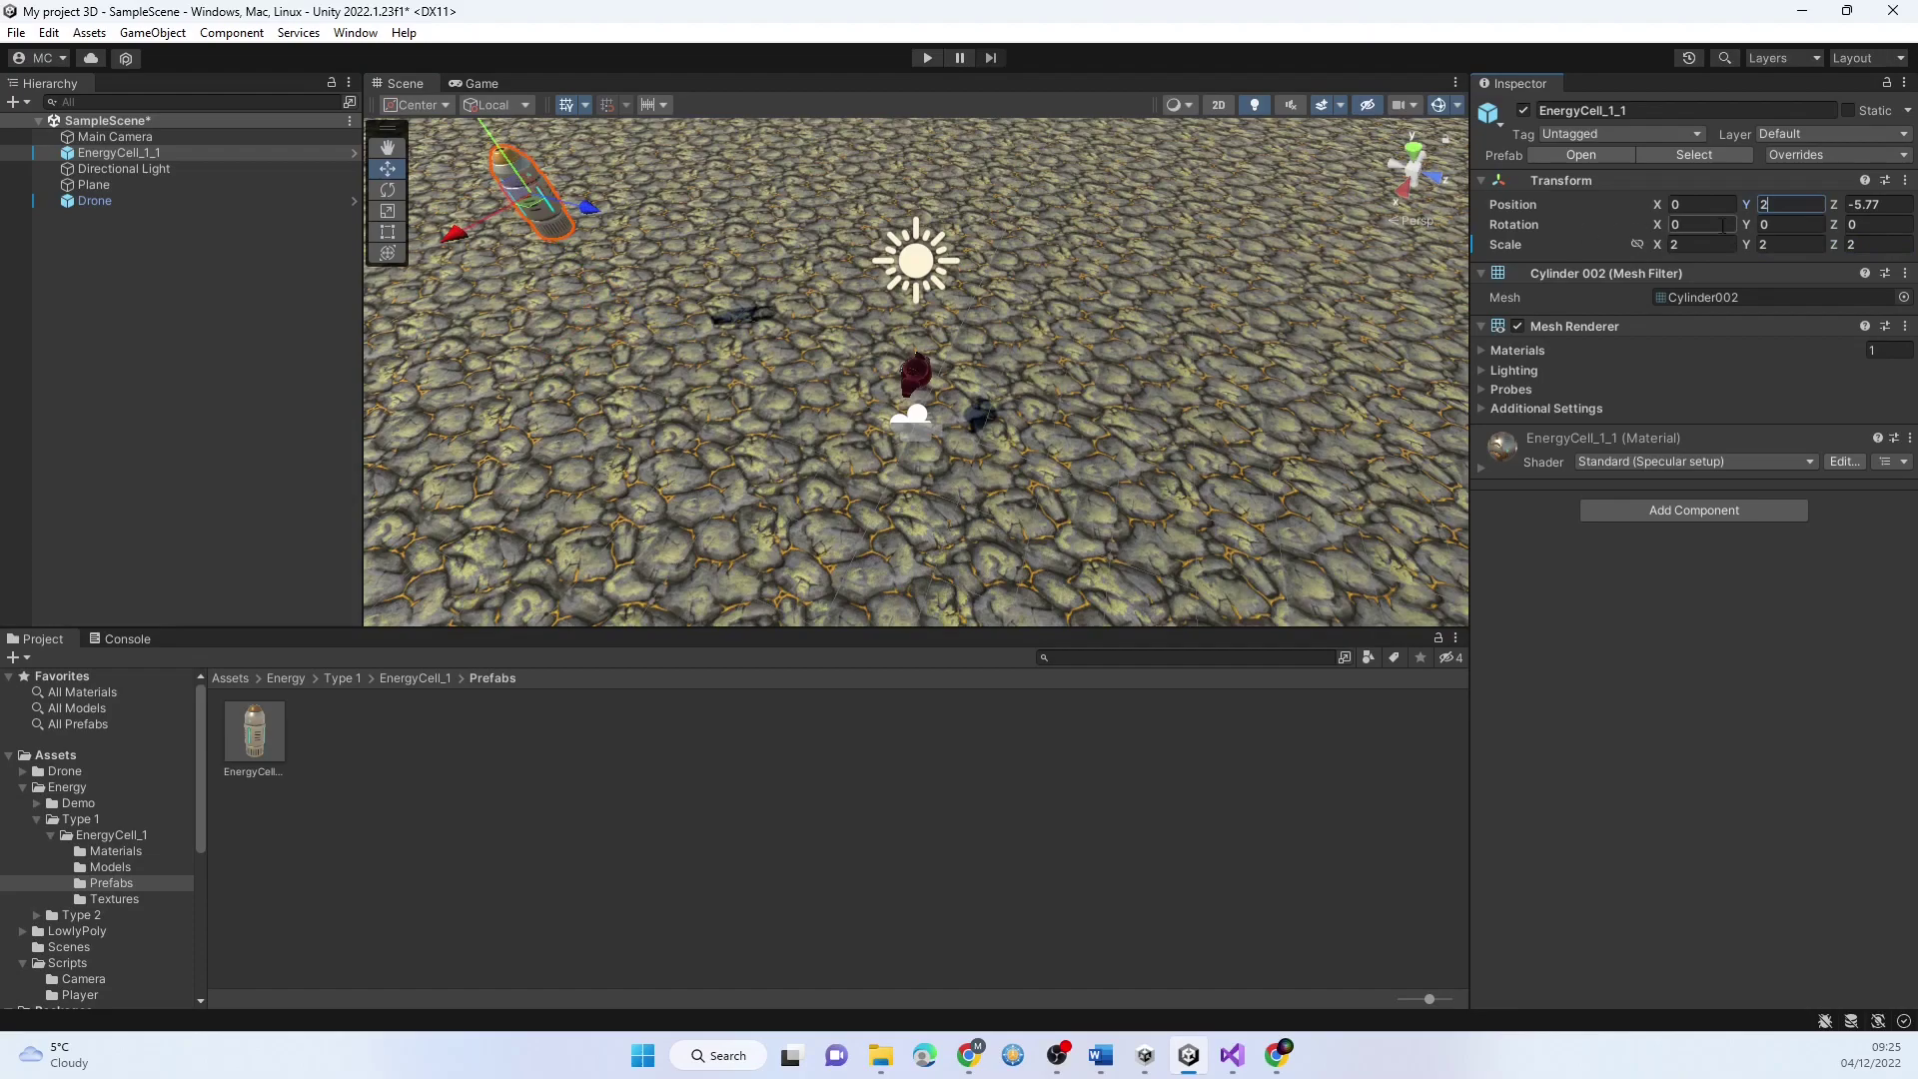
{"action": "left_click_drag", "start_coordinate": [1748, 206], "coordinate": [1701, 206]}
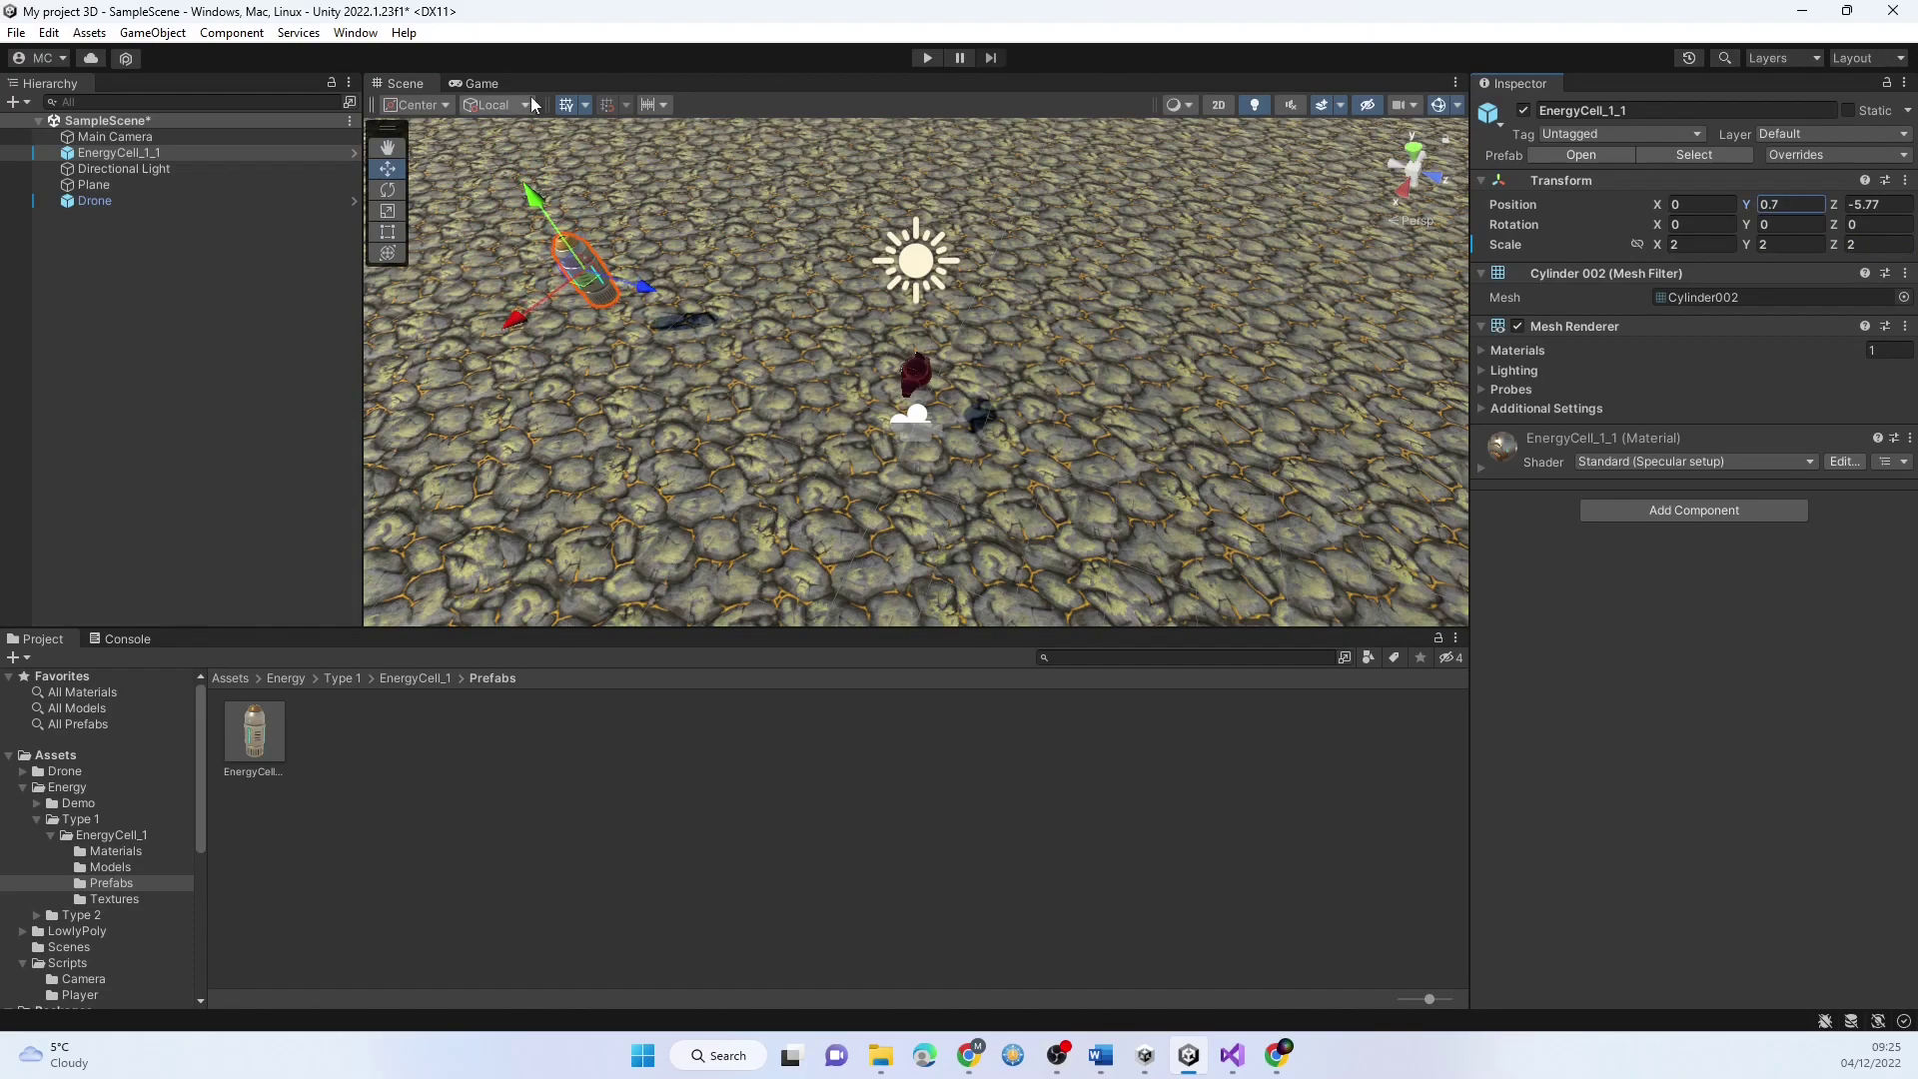
{"action": "left_click", "coordinate": [491, 84]}
{"action": "left_click", "coordinate": [429, 83]}
Play-test the scene by flying the drone towards and around the energy cell, and stop the play session
{"action": "left_click", "coordinate": [930, 58]}
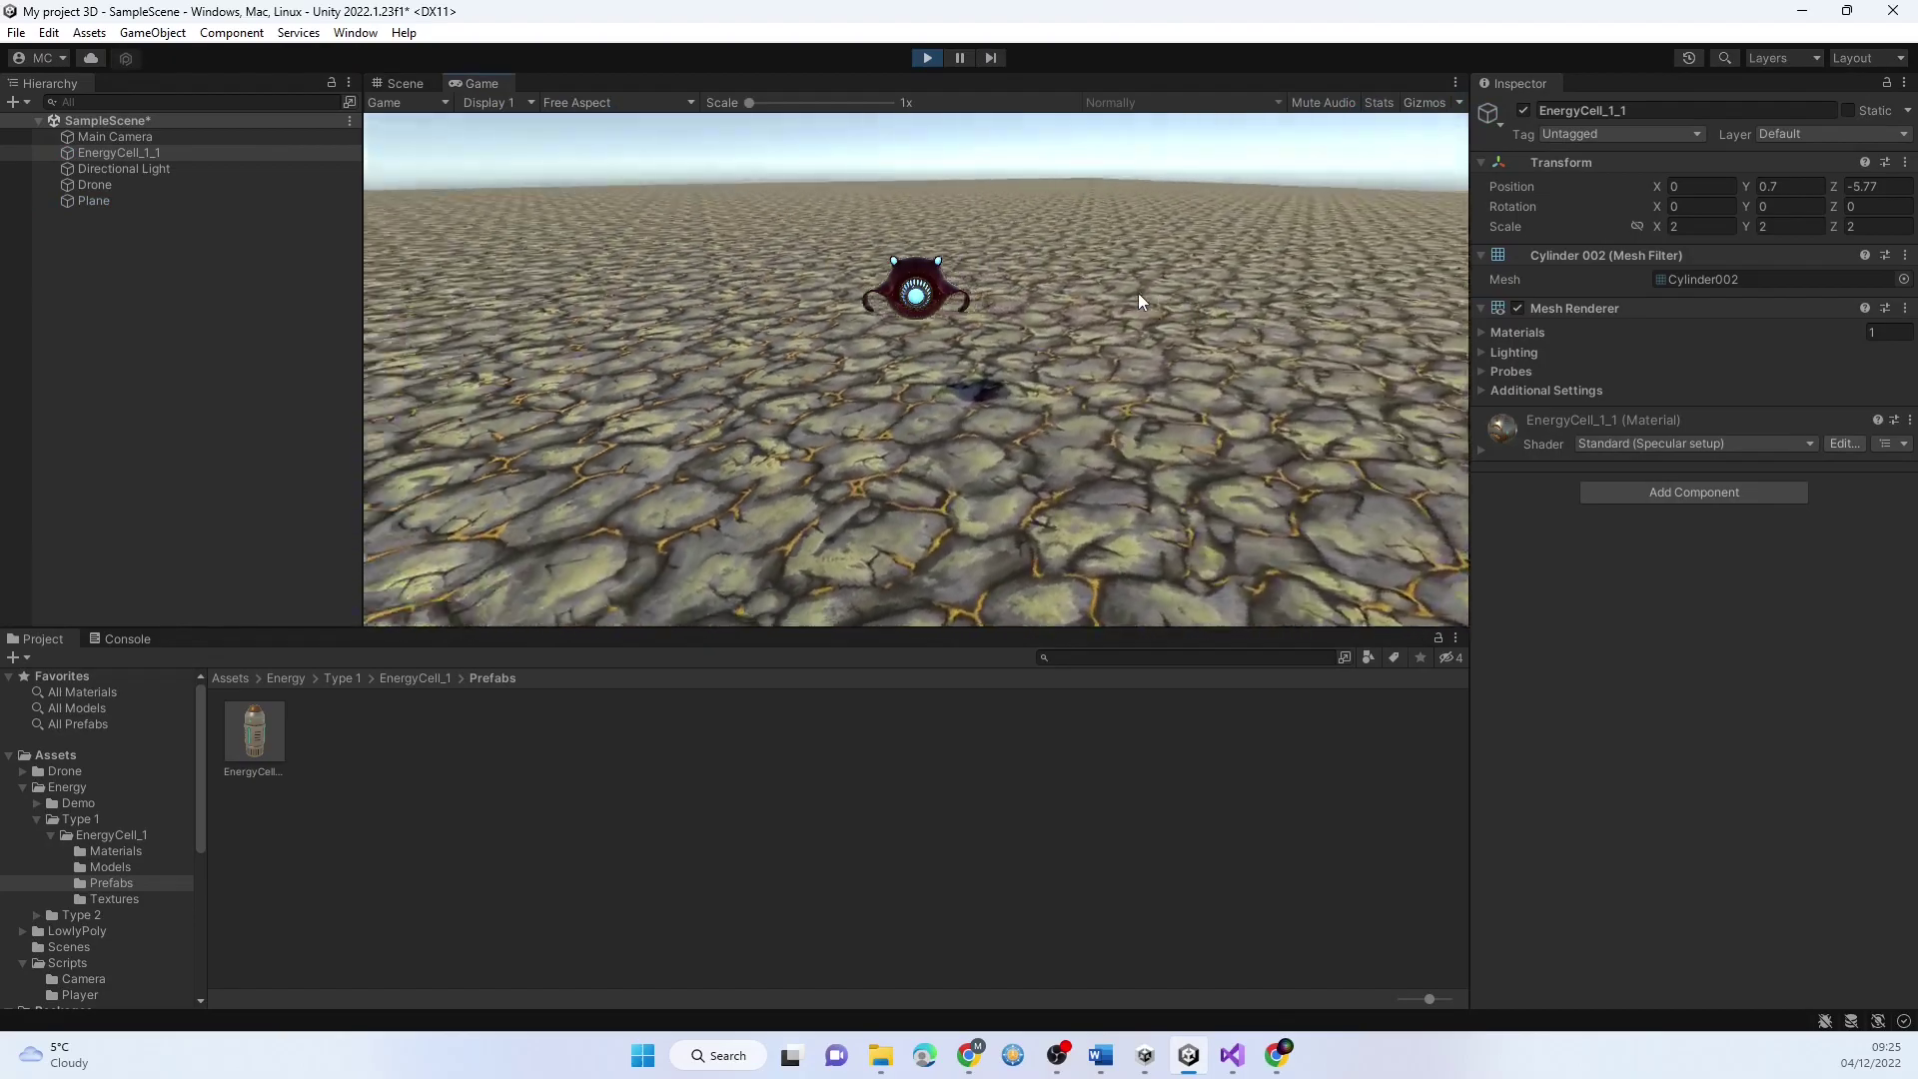
{"action": "key", "text": "a"}
{"action": "key", "text": "w"}
{"action": "key", "text": "d"}
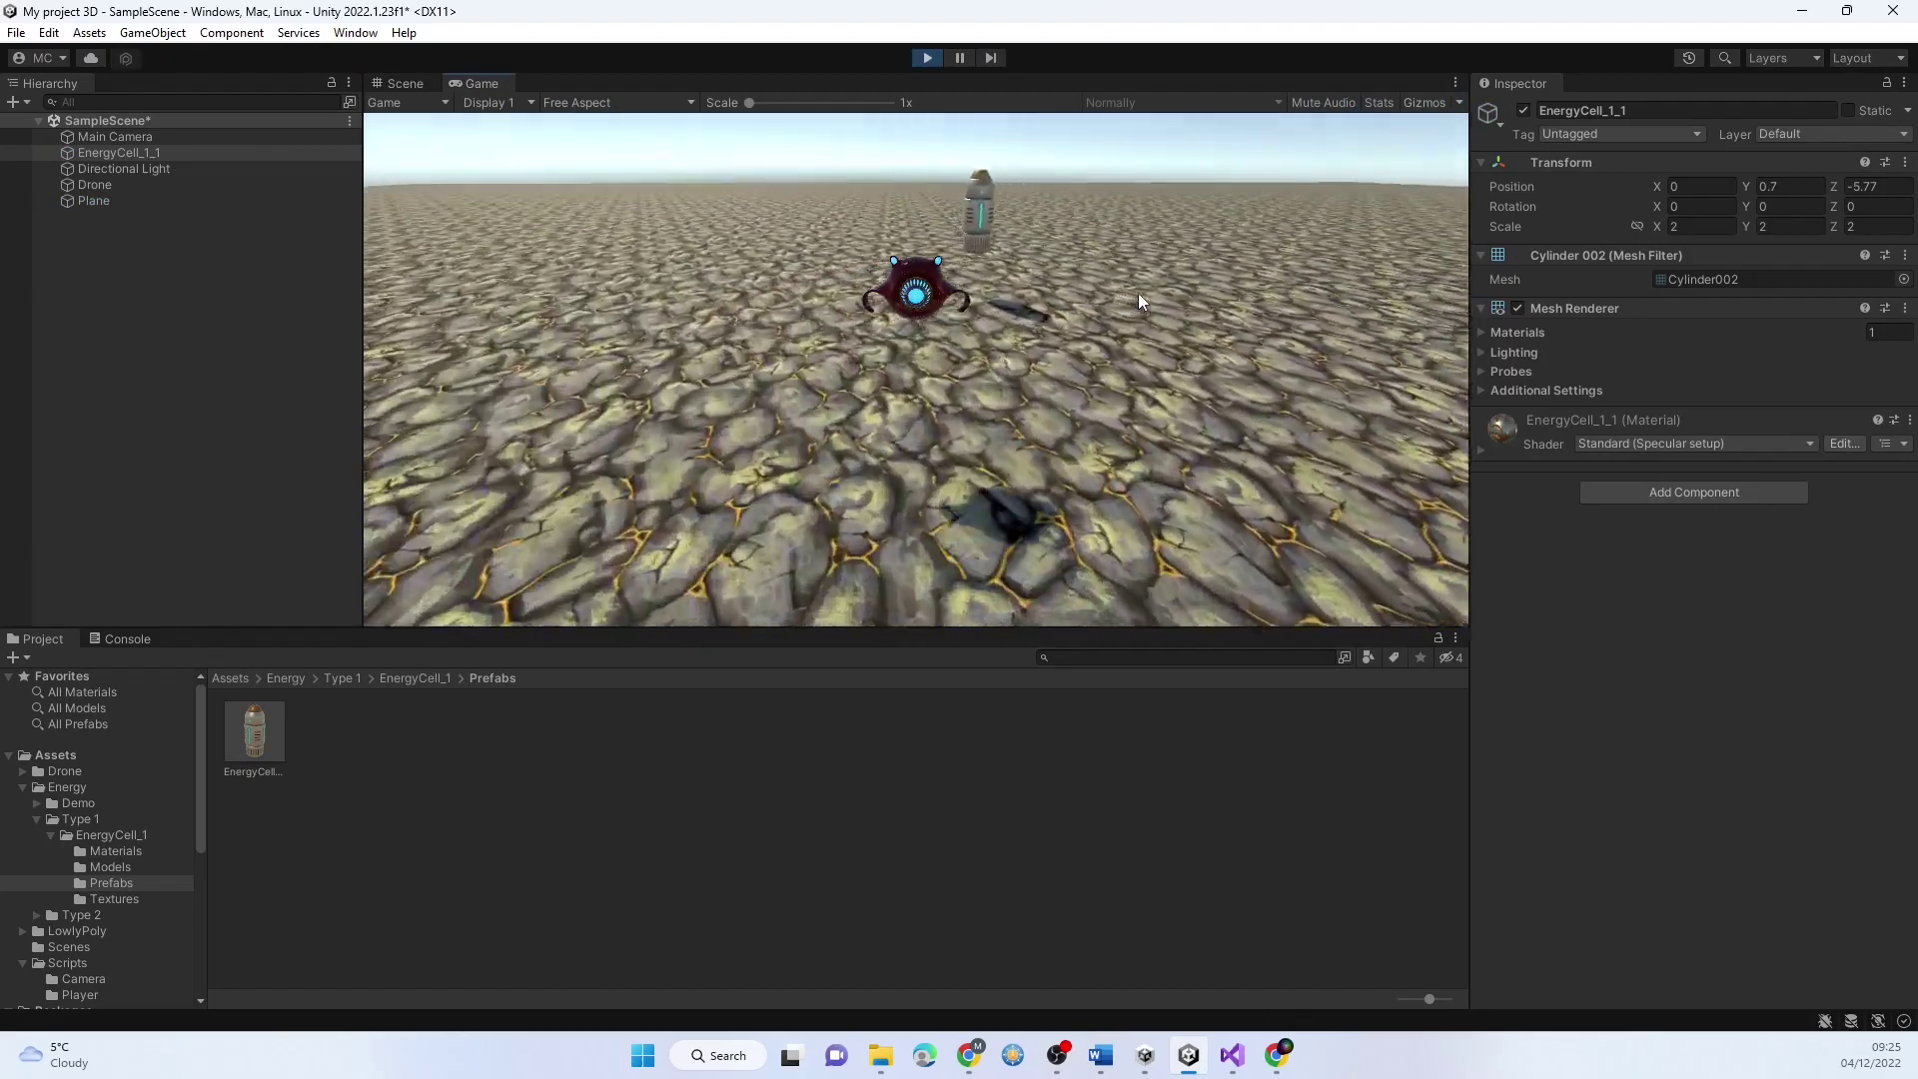
{"action": "key", "text": "w"}
{"action": "key", "text": "s"}
{"action": "key", "text": "d"}
{"action": "key", "text": "w"}
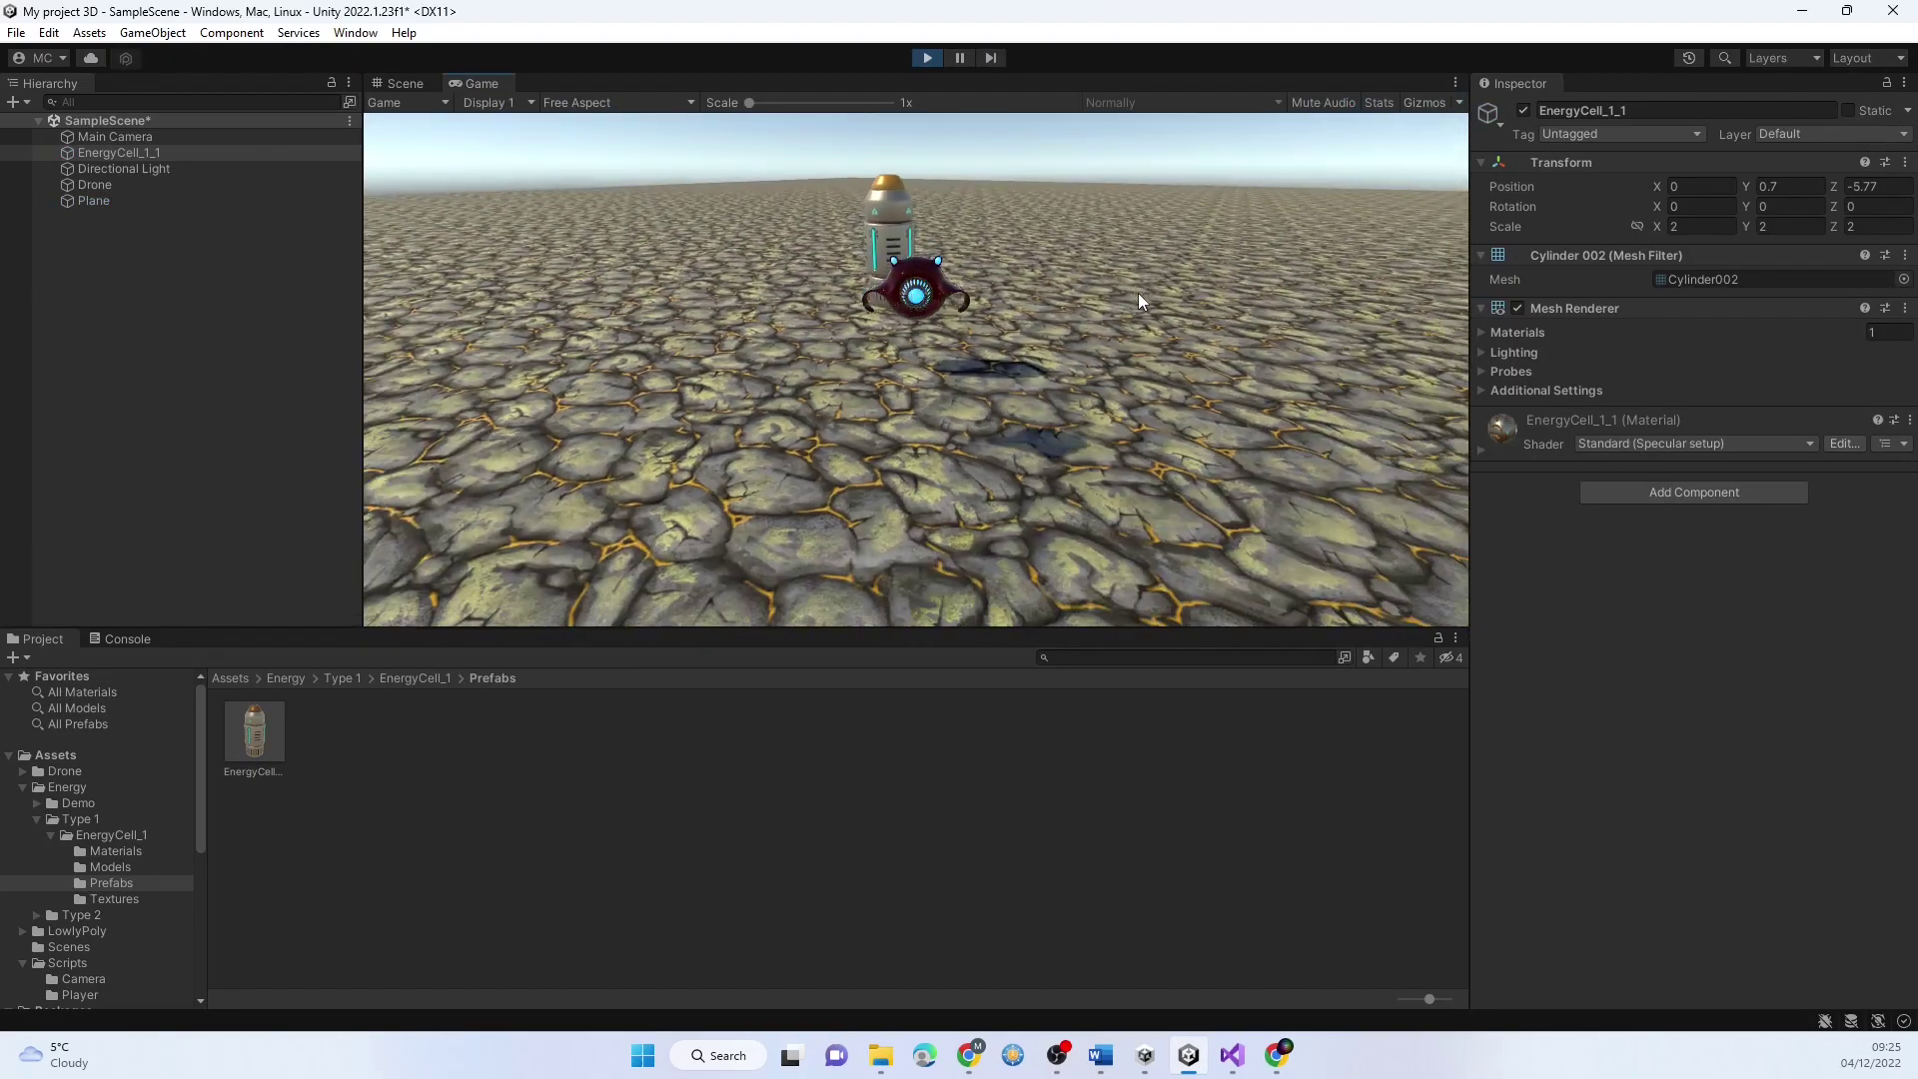
{"action": "key", "text": "w"}
{"action": "key", "text": "s"}
{"action": "key", "text": "a"}
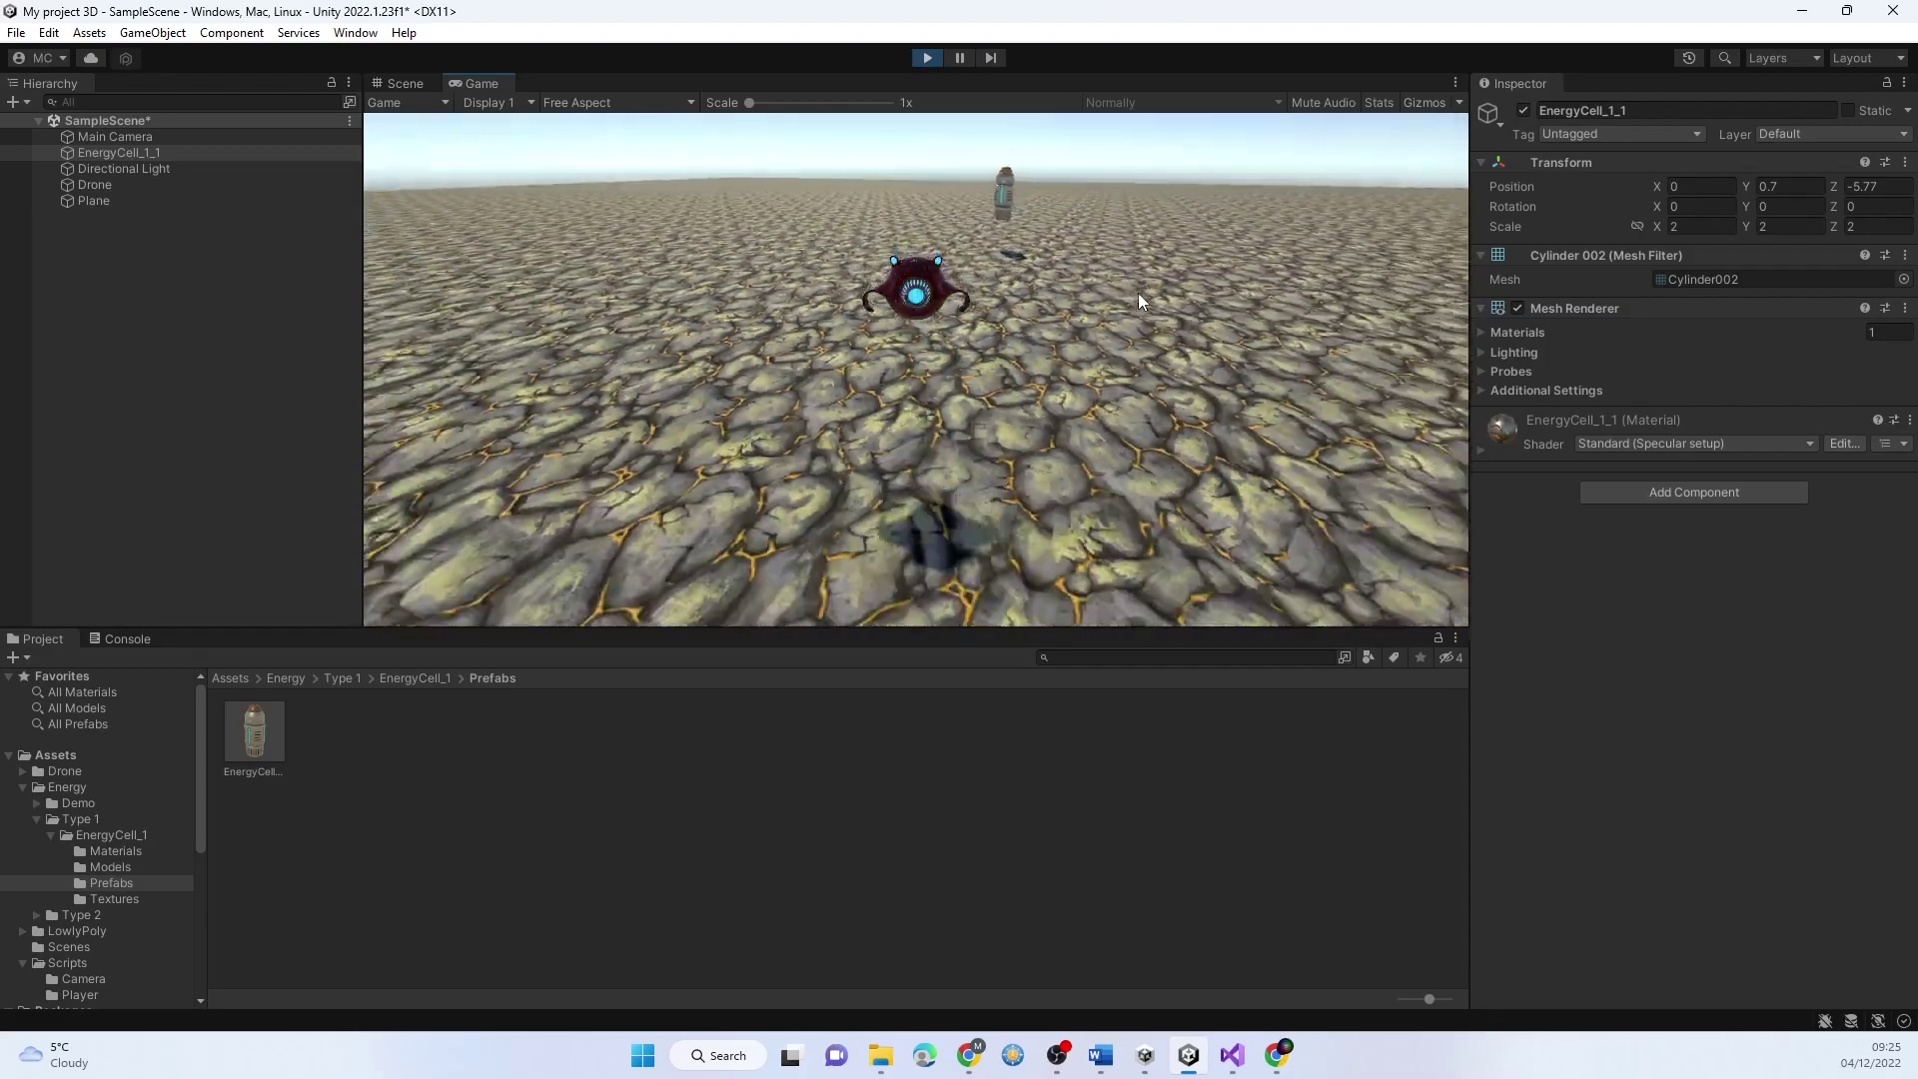
{"action": "key", "text": "w"}
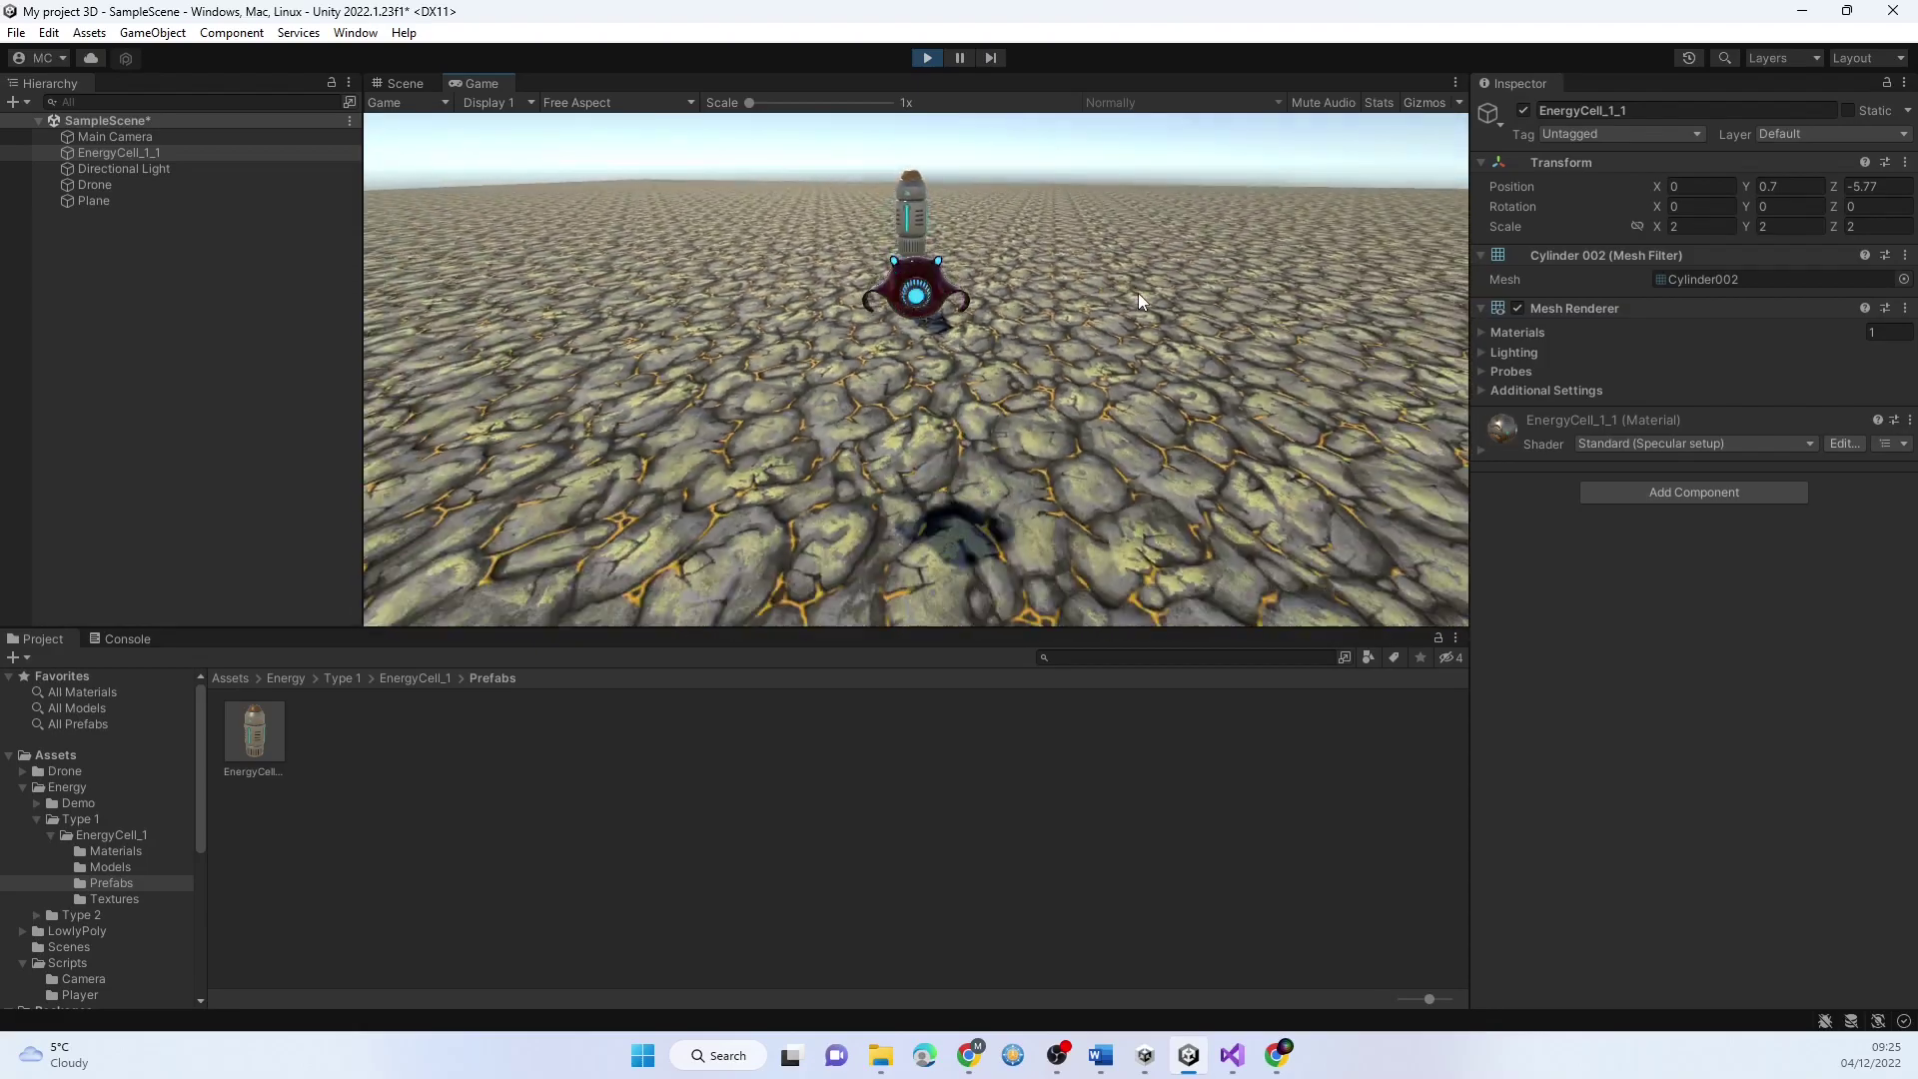
{"action": "key", "text": "w"}
{"action": "key", "text": "a"}
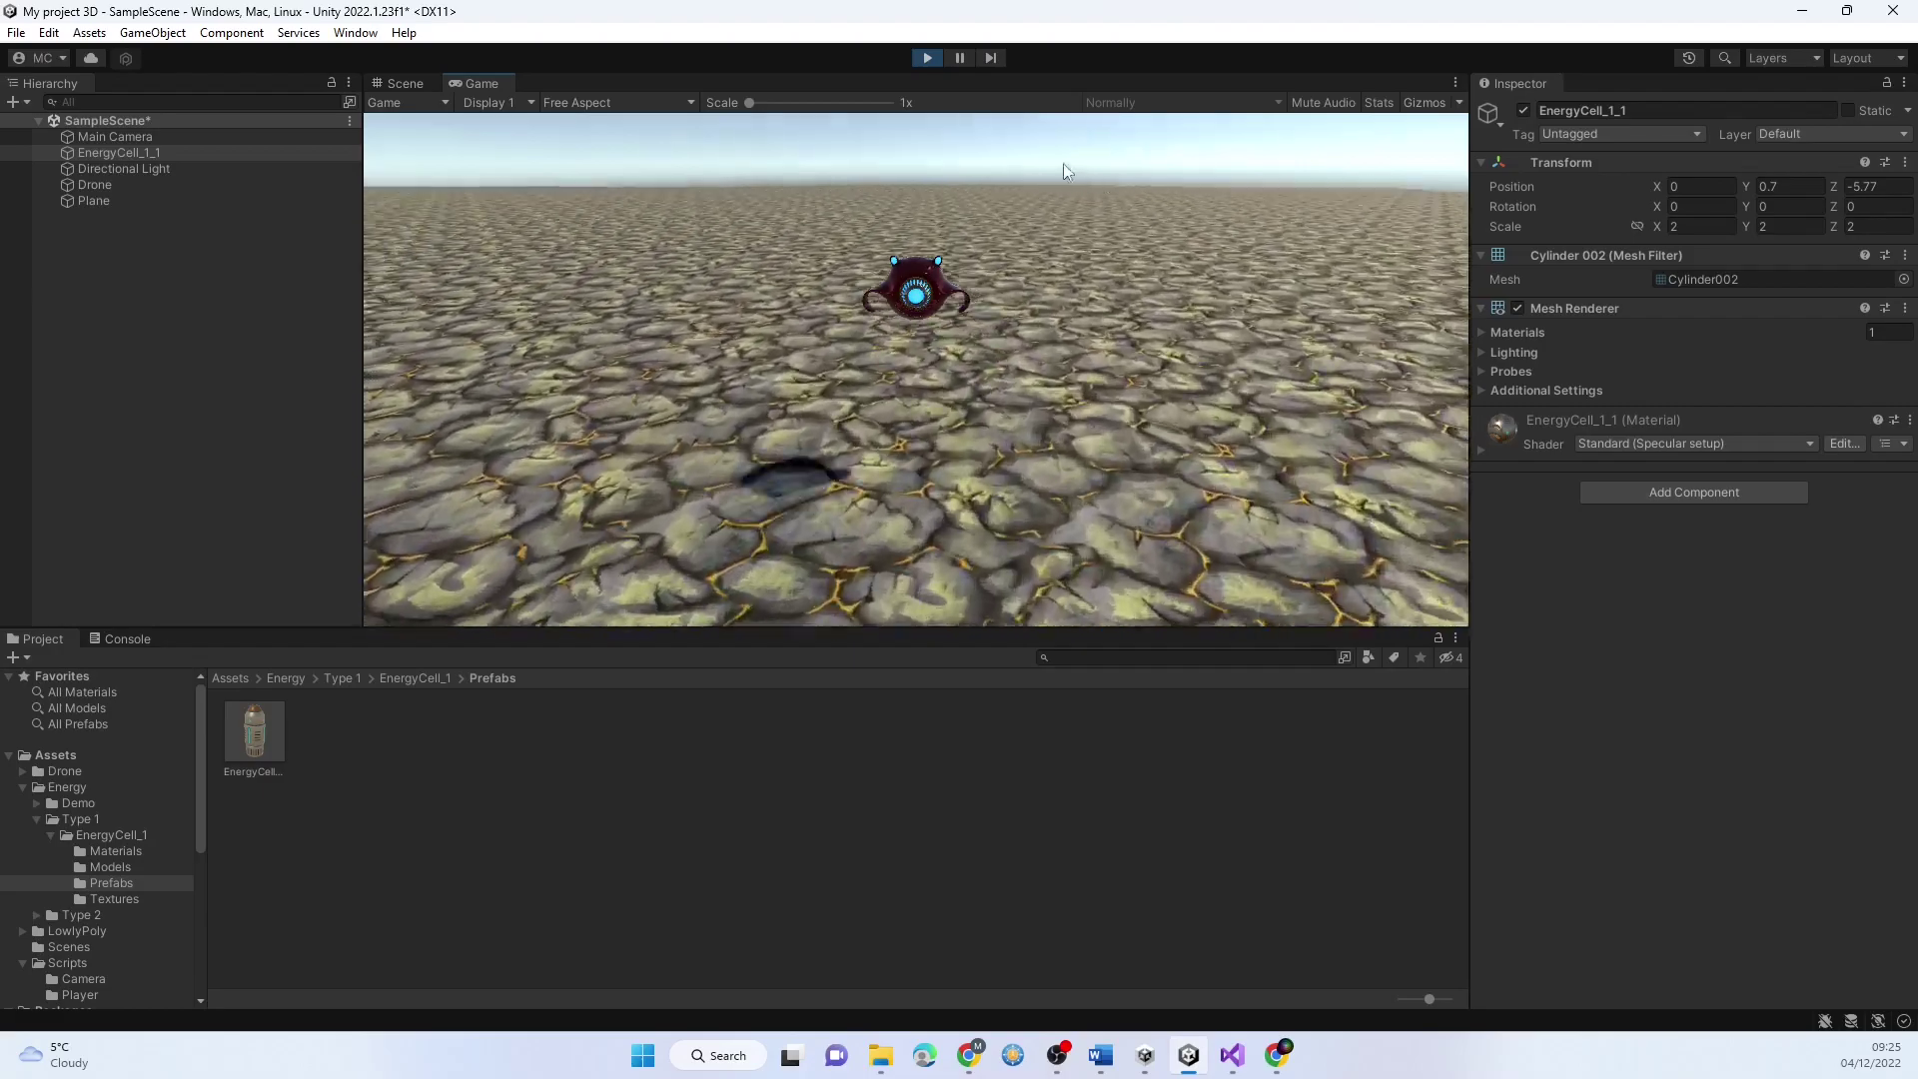
{"action": "key", "text": "a"}
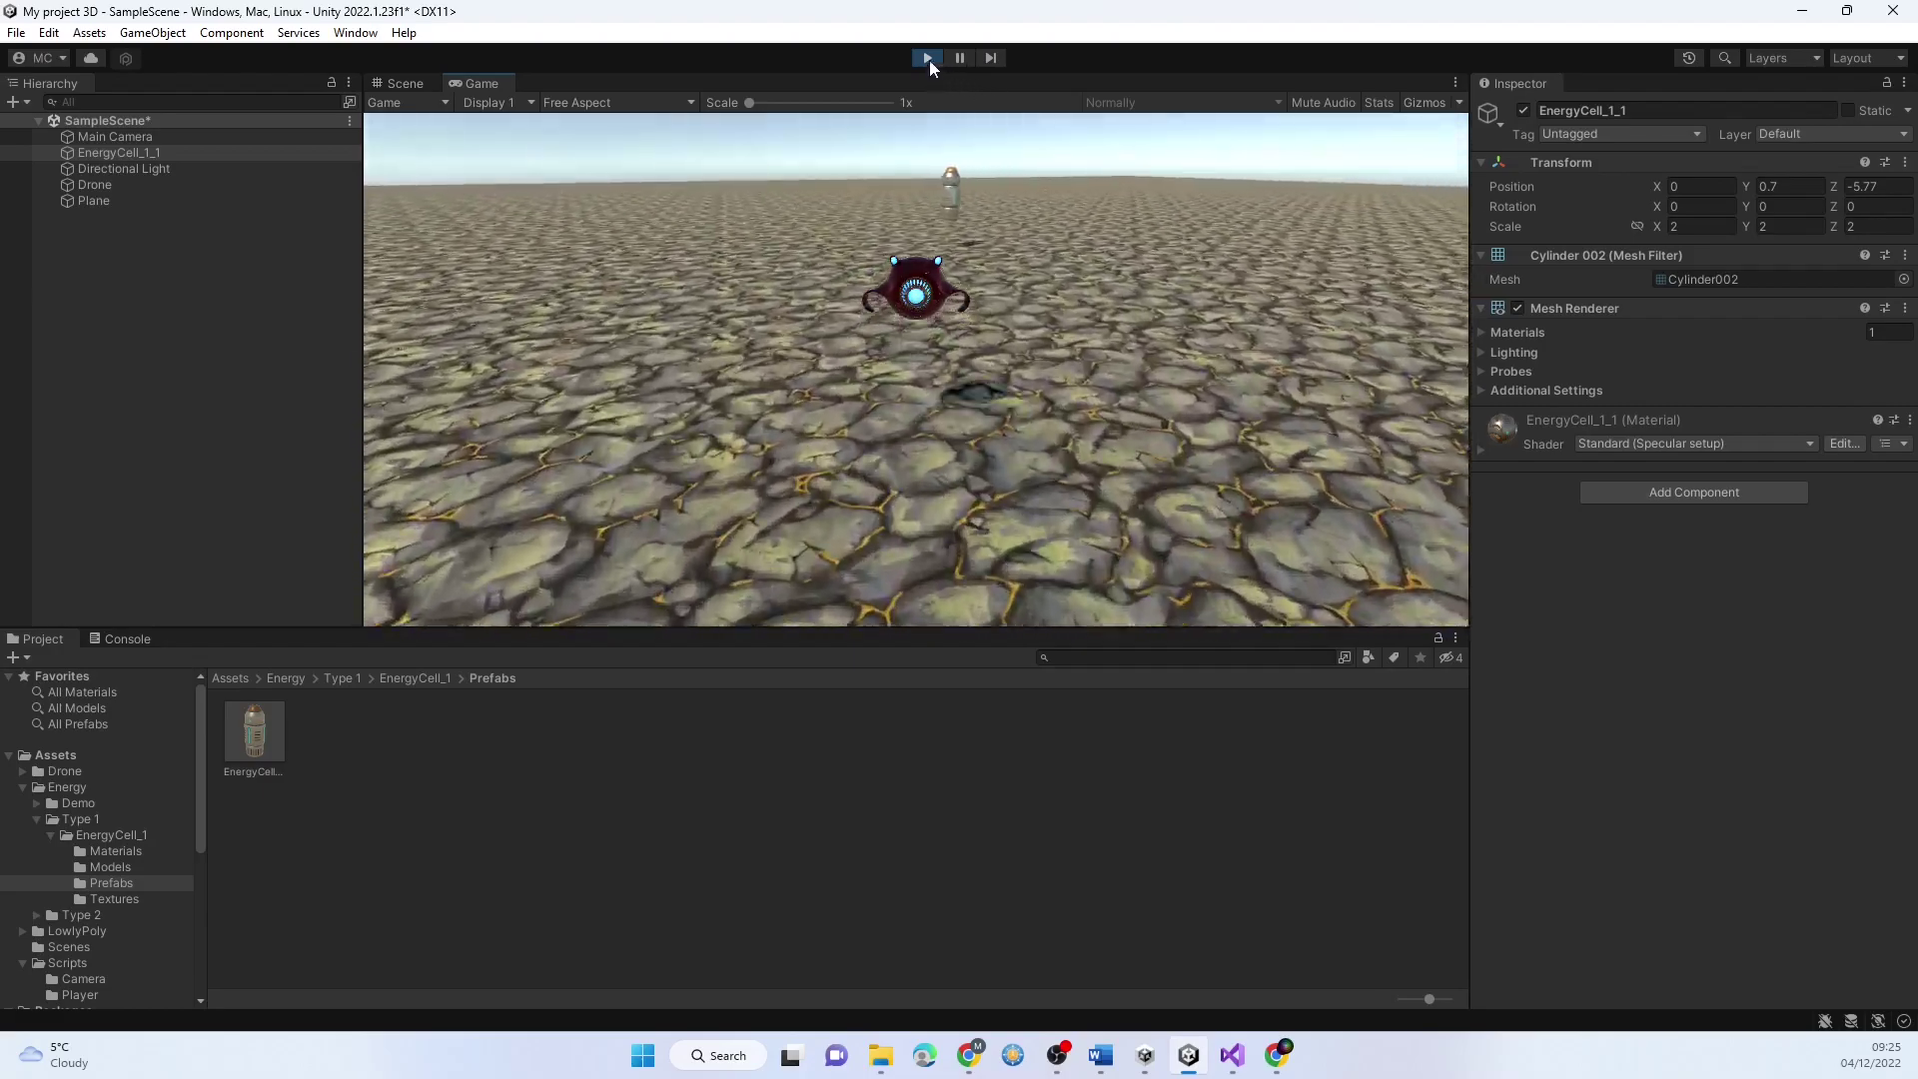
{"action": "key", "text": "w"}
{"action": "key", "text": "d"}
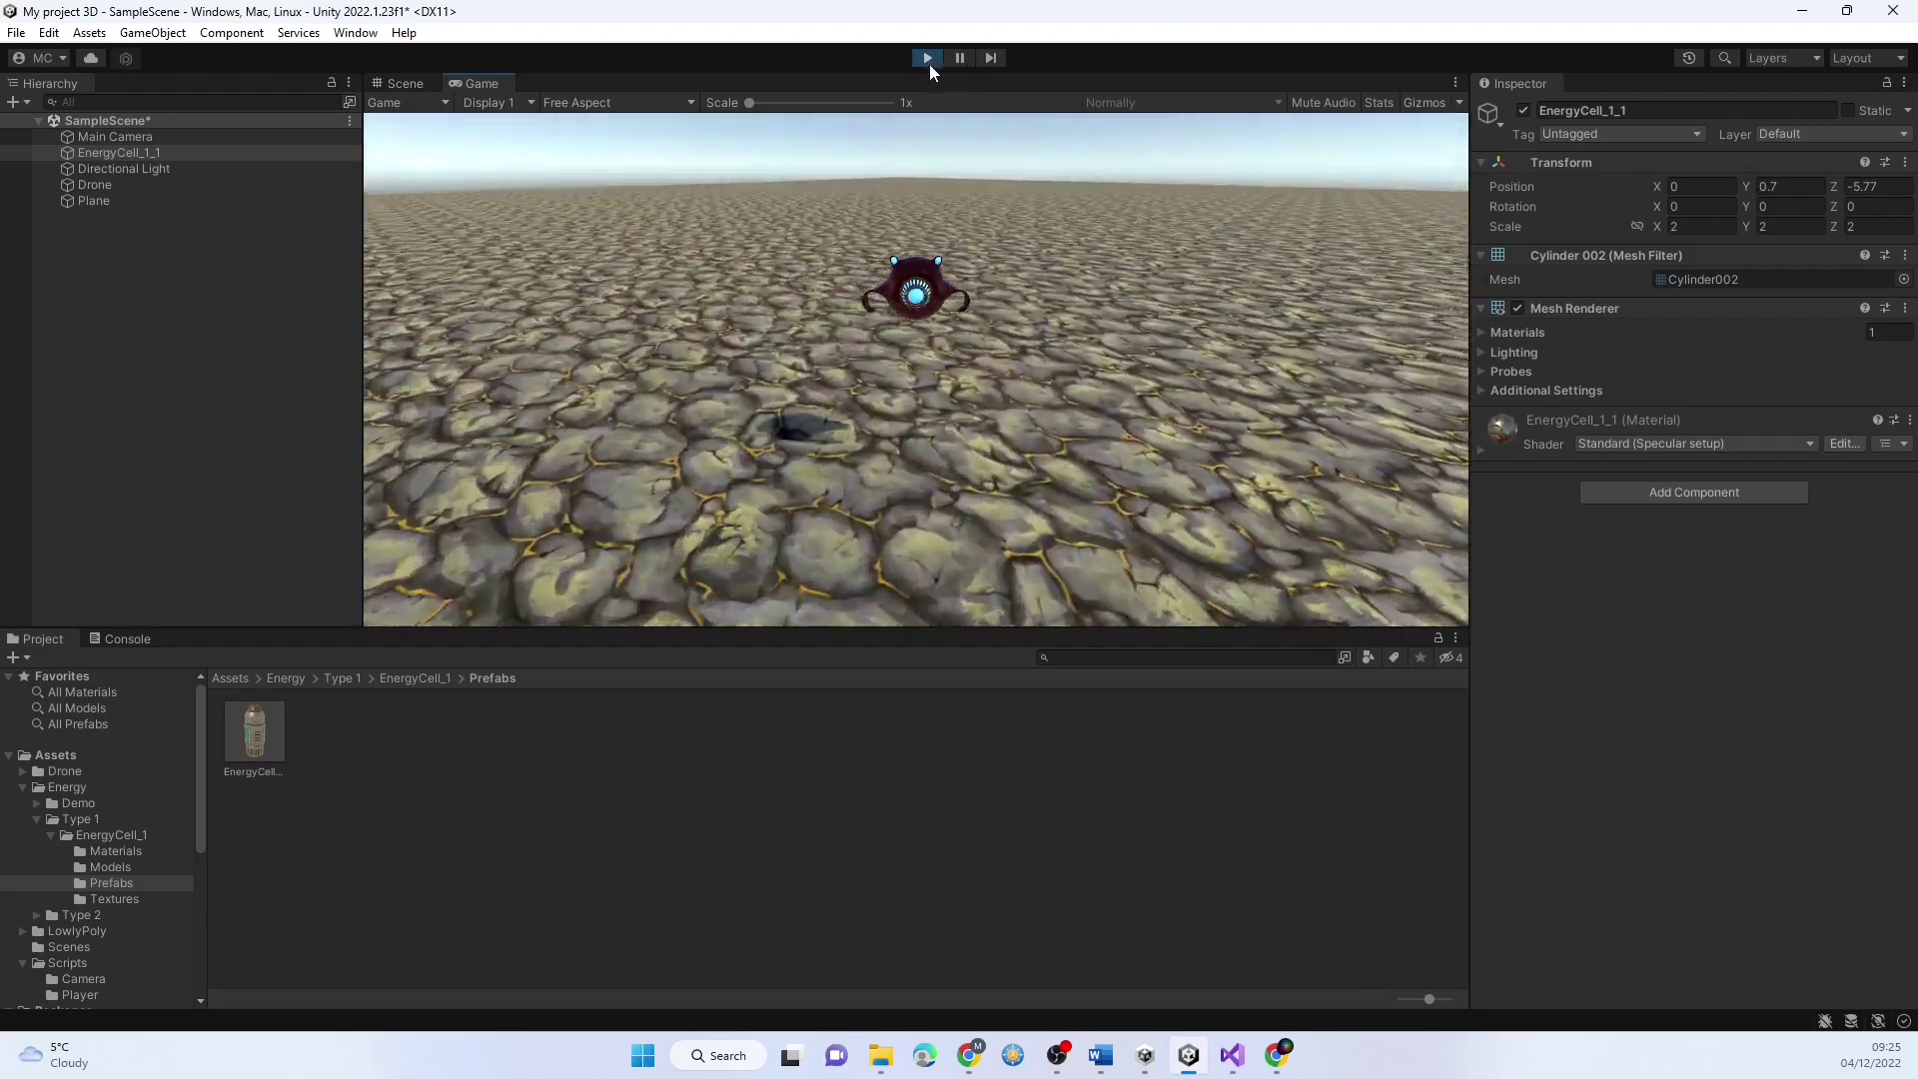
{"action": "key", "text": "d"}
{"action": "key", "text": "w"}
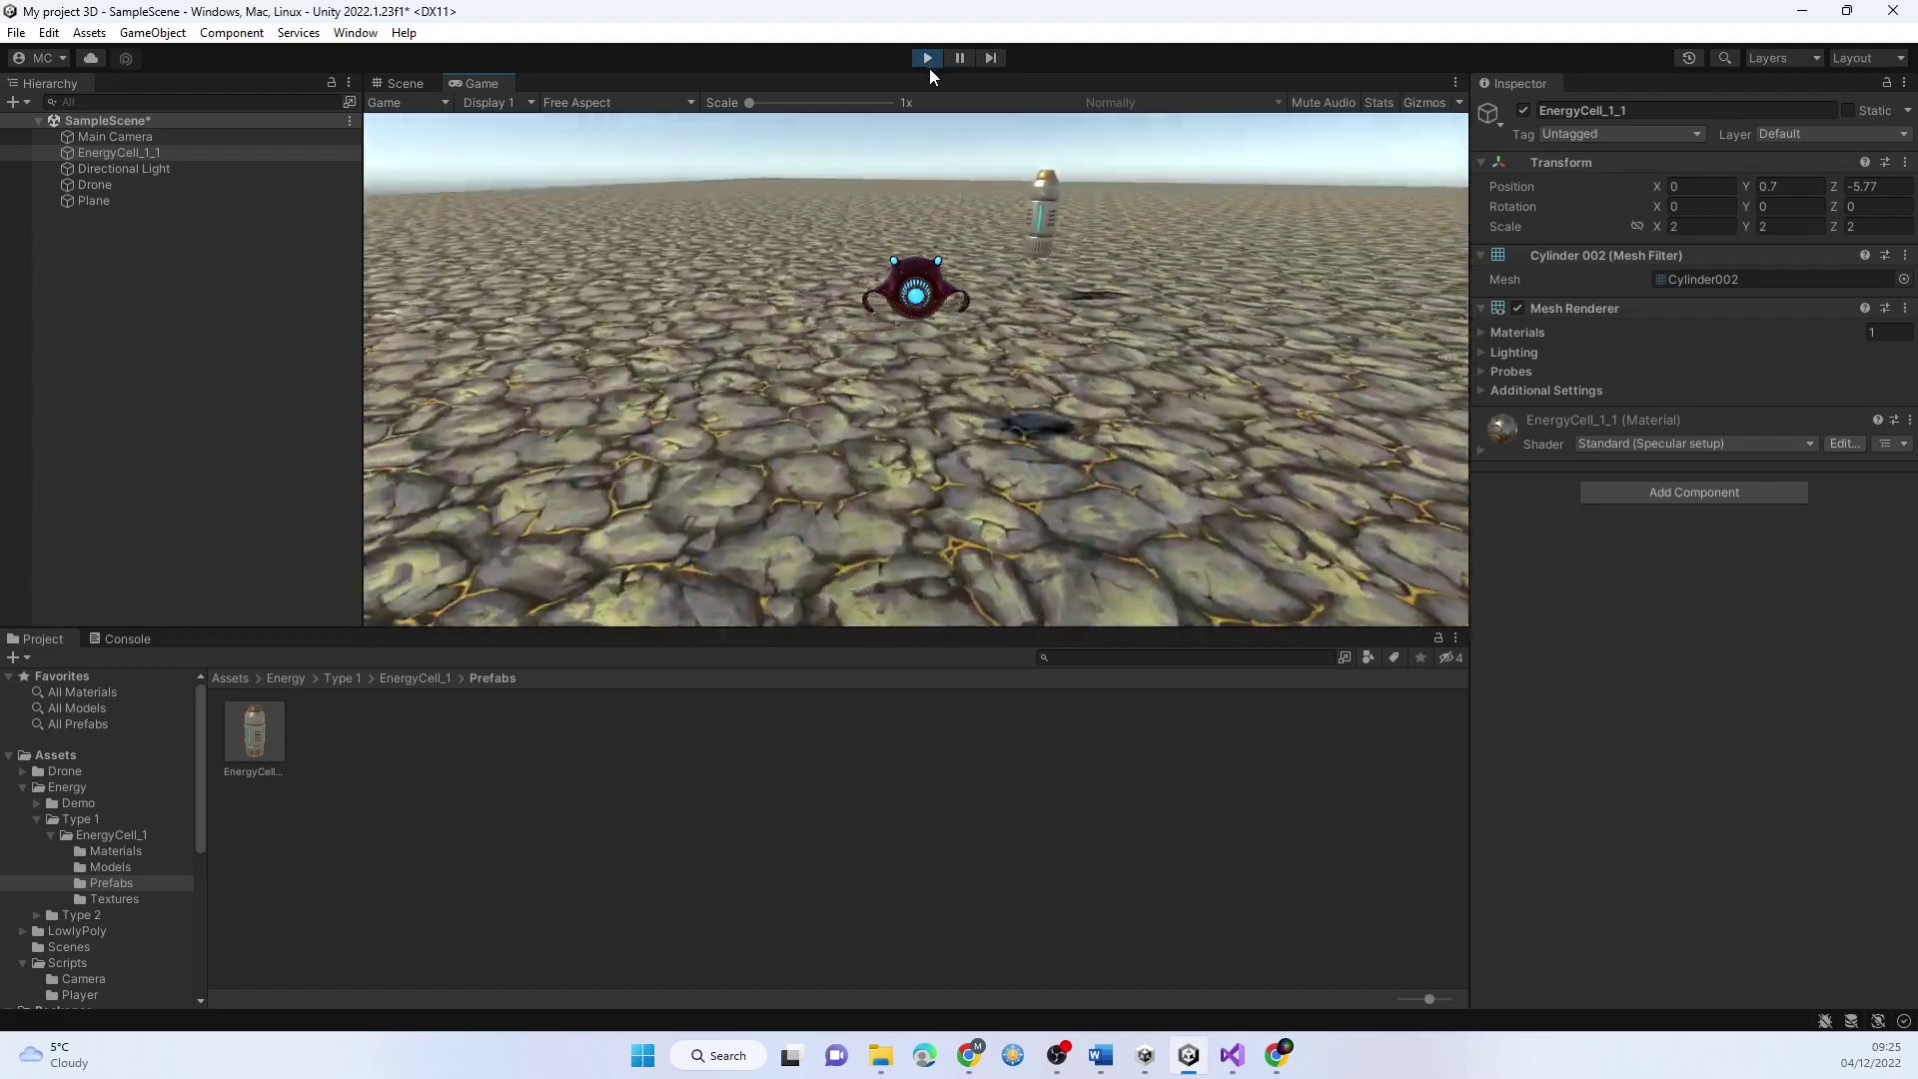
{"action": "key", "text": "w"}
{"action": "key", "text": "d"}
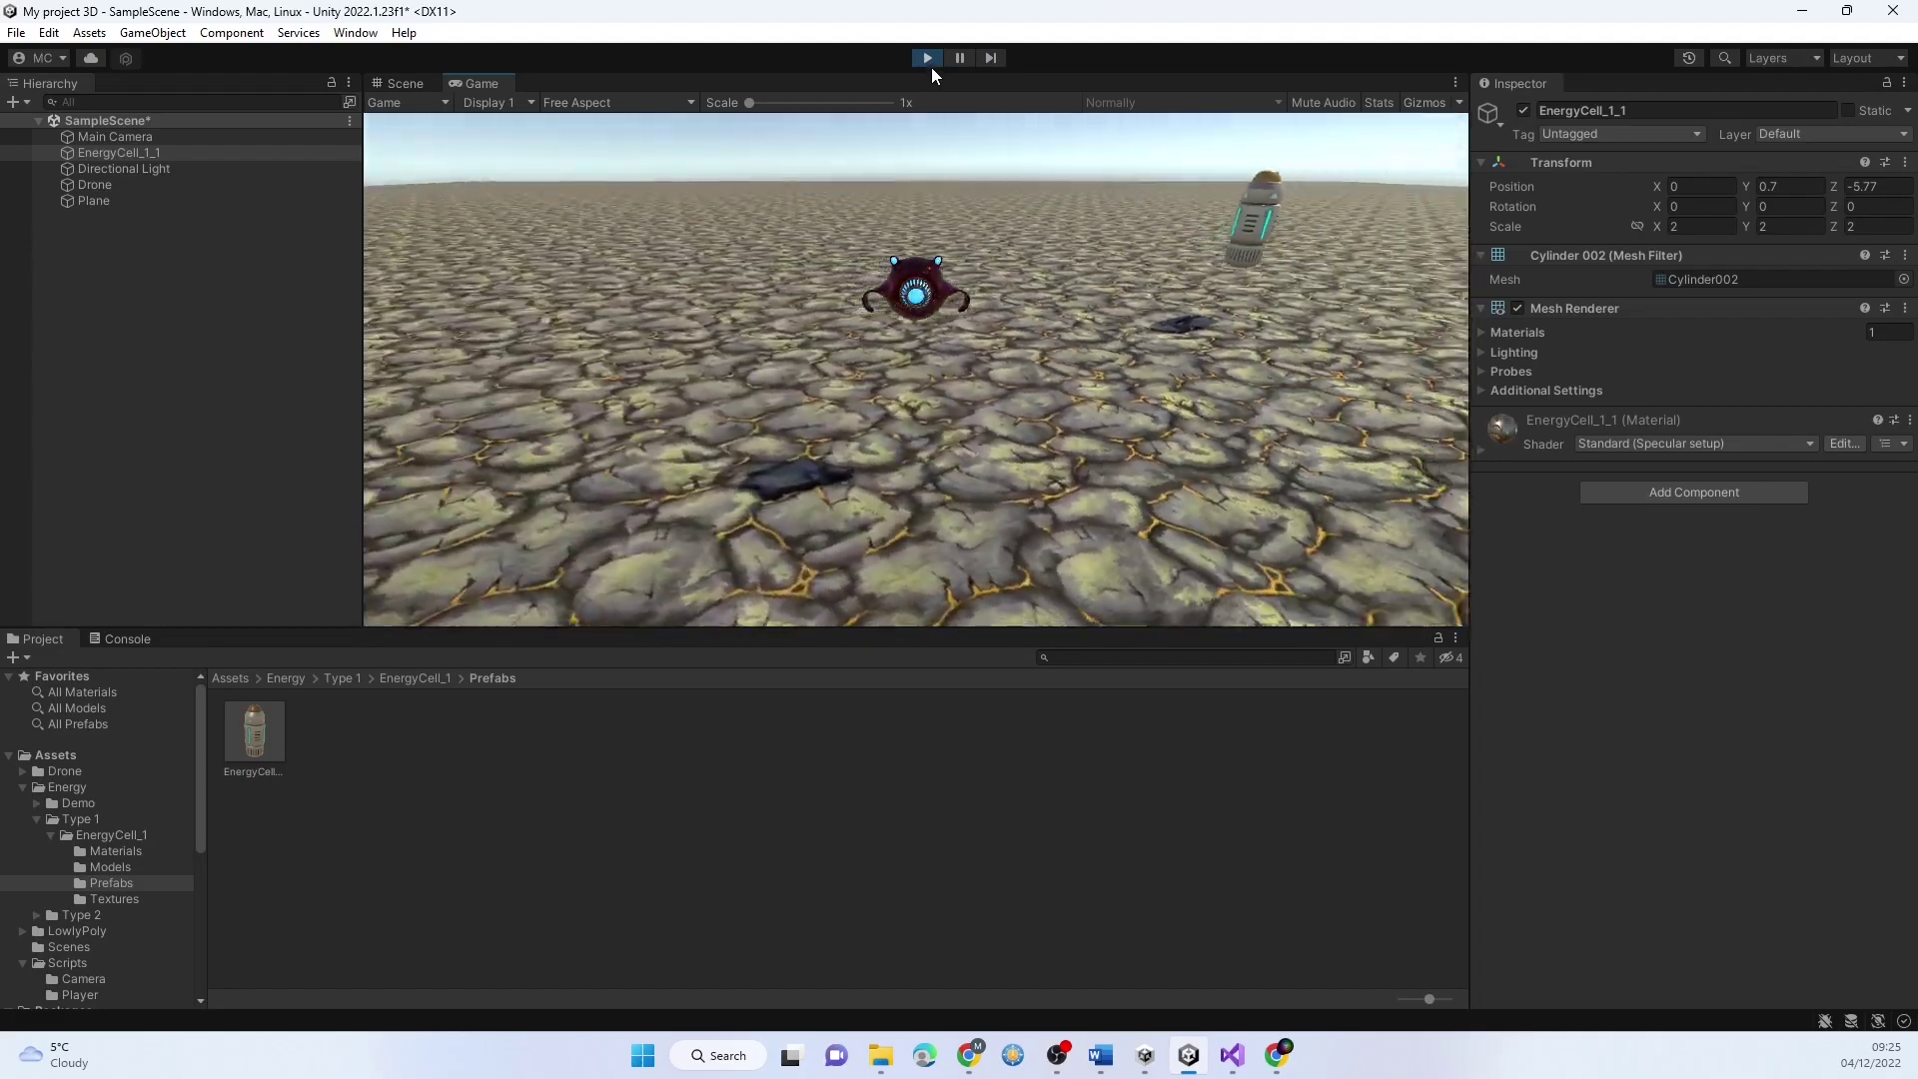
{"action": "key", "text": "w"}
{"action": "left_click", "coordinate": [931, 62]}
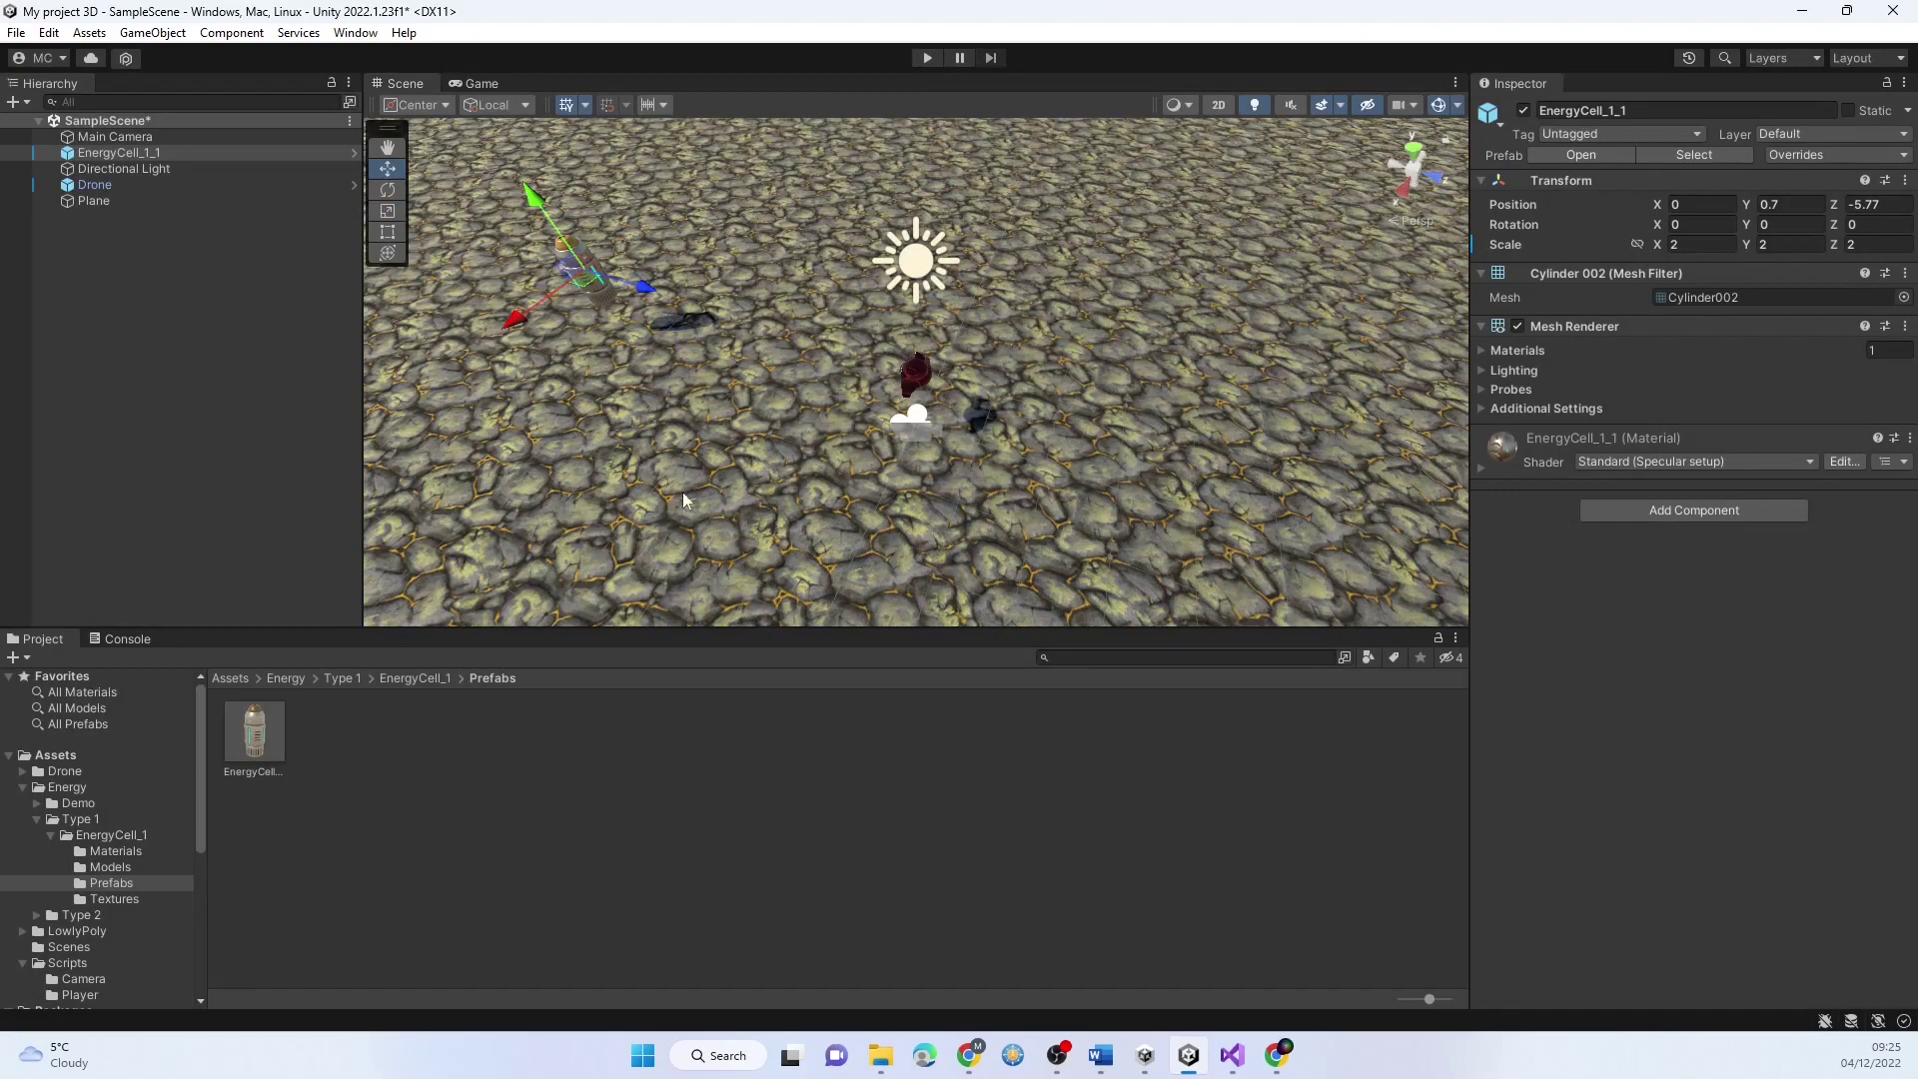
Compare the components of the energy cell and the Drone, and examine the Drone's Mesh Collider outline in the scene
{"action": "left_click", "coordinate": [272, 735]}
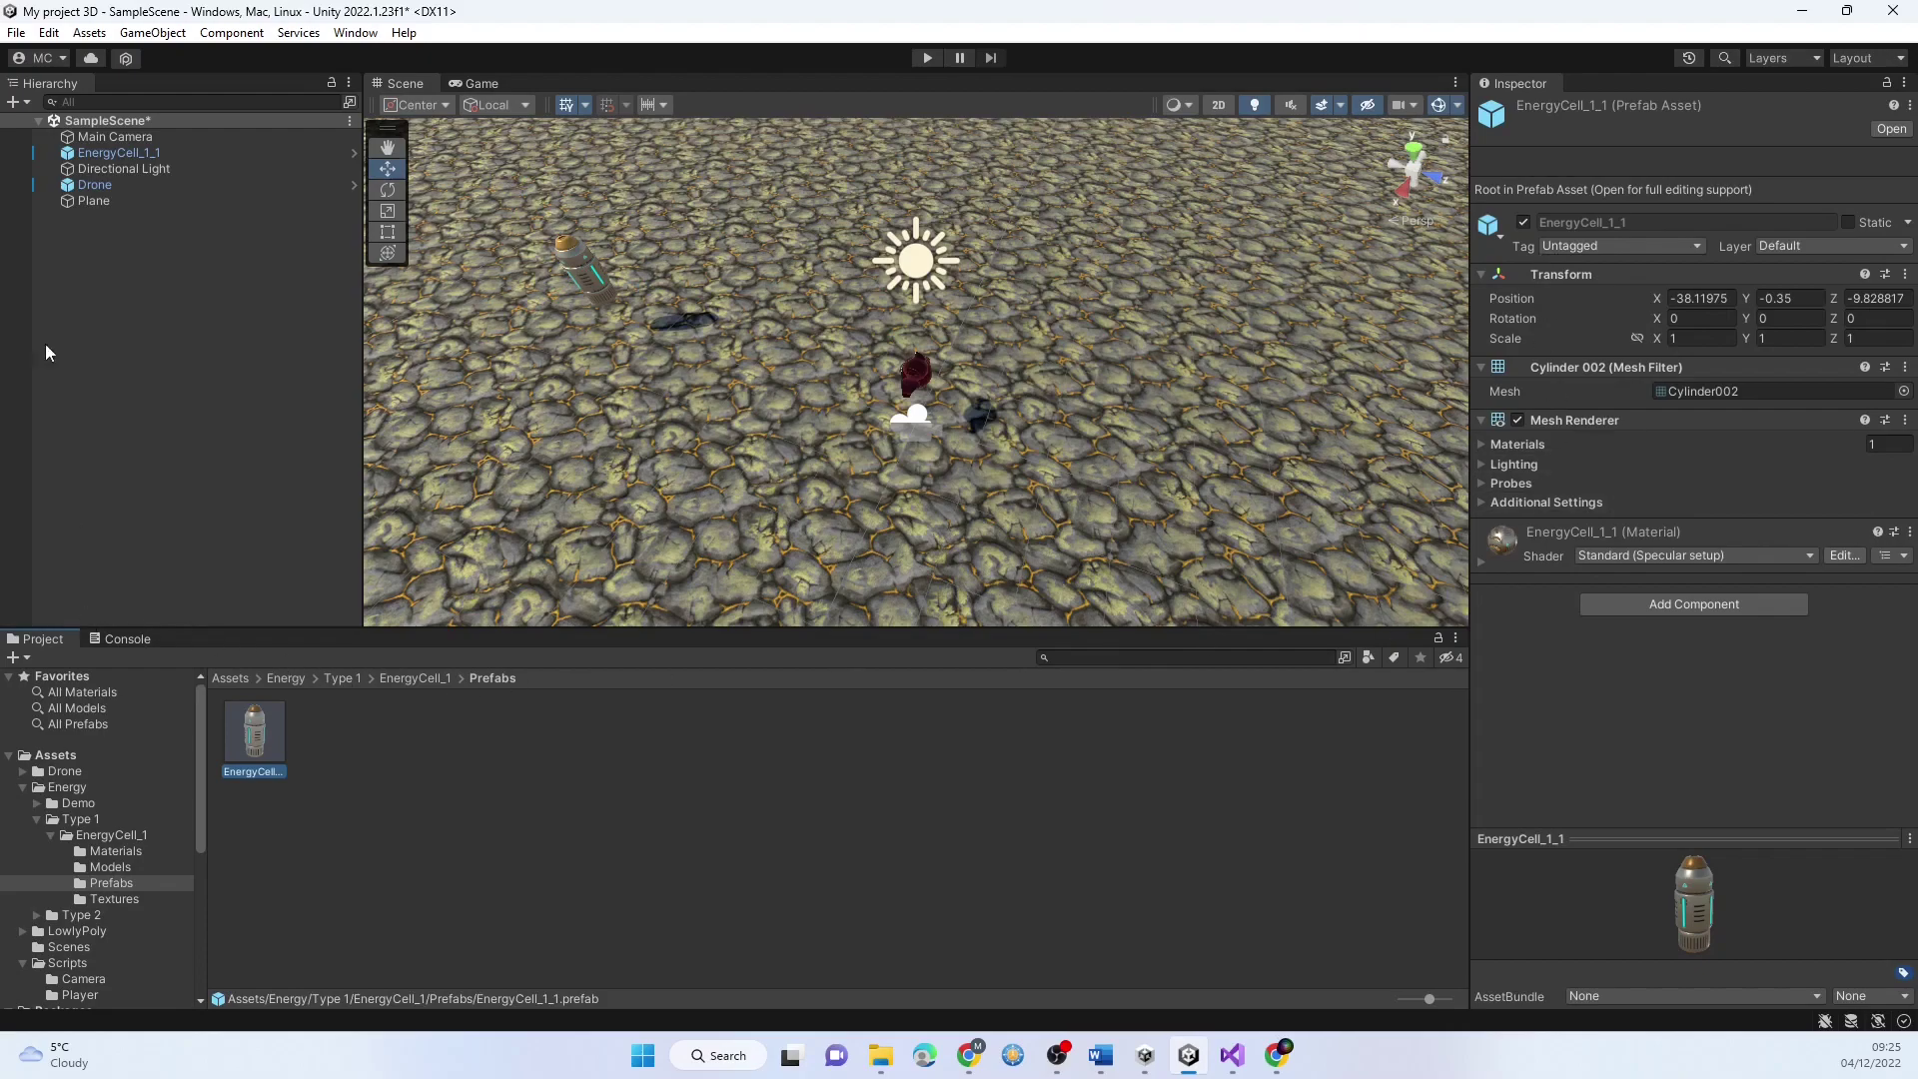
{"action": "left_click", "coordinate": [100, 186]}
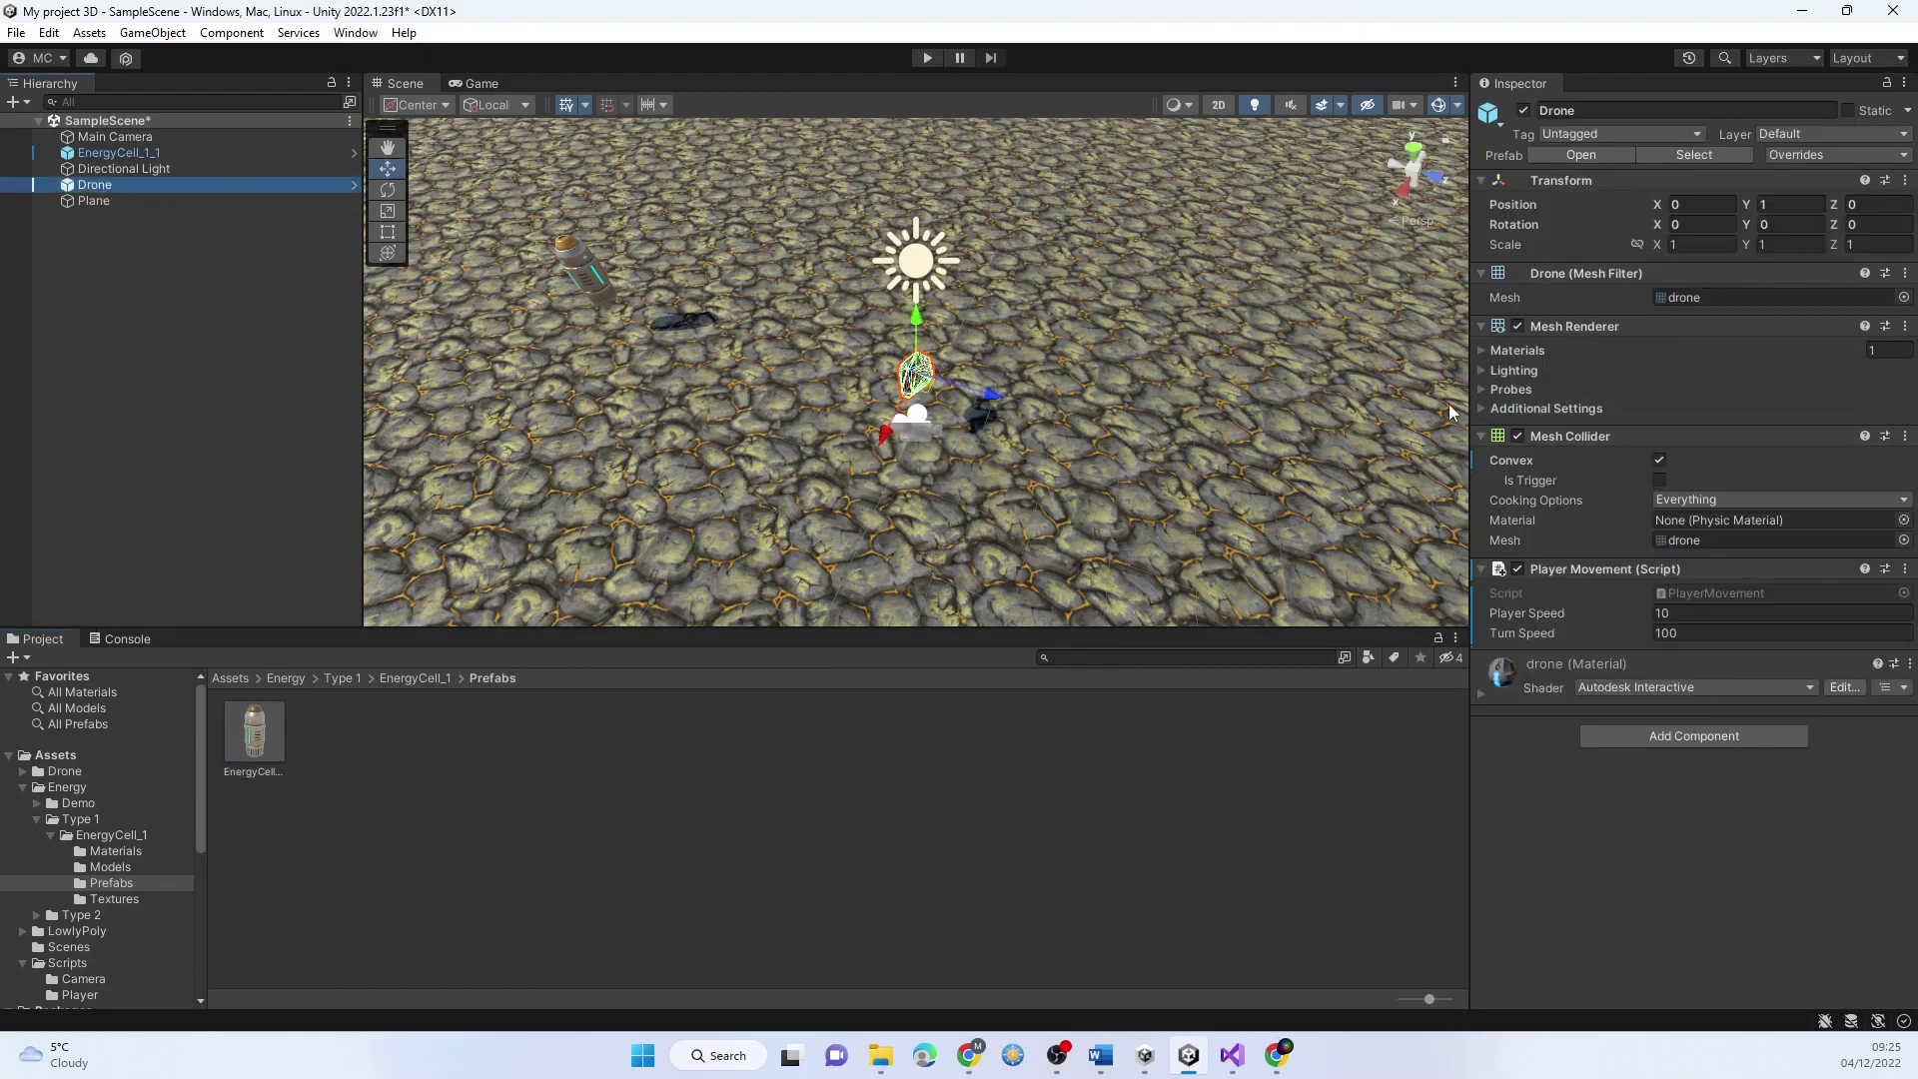
{"action": "left_click", "coordinate": [143, 154]}
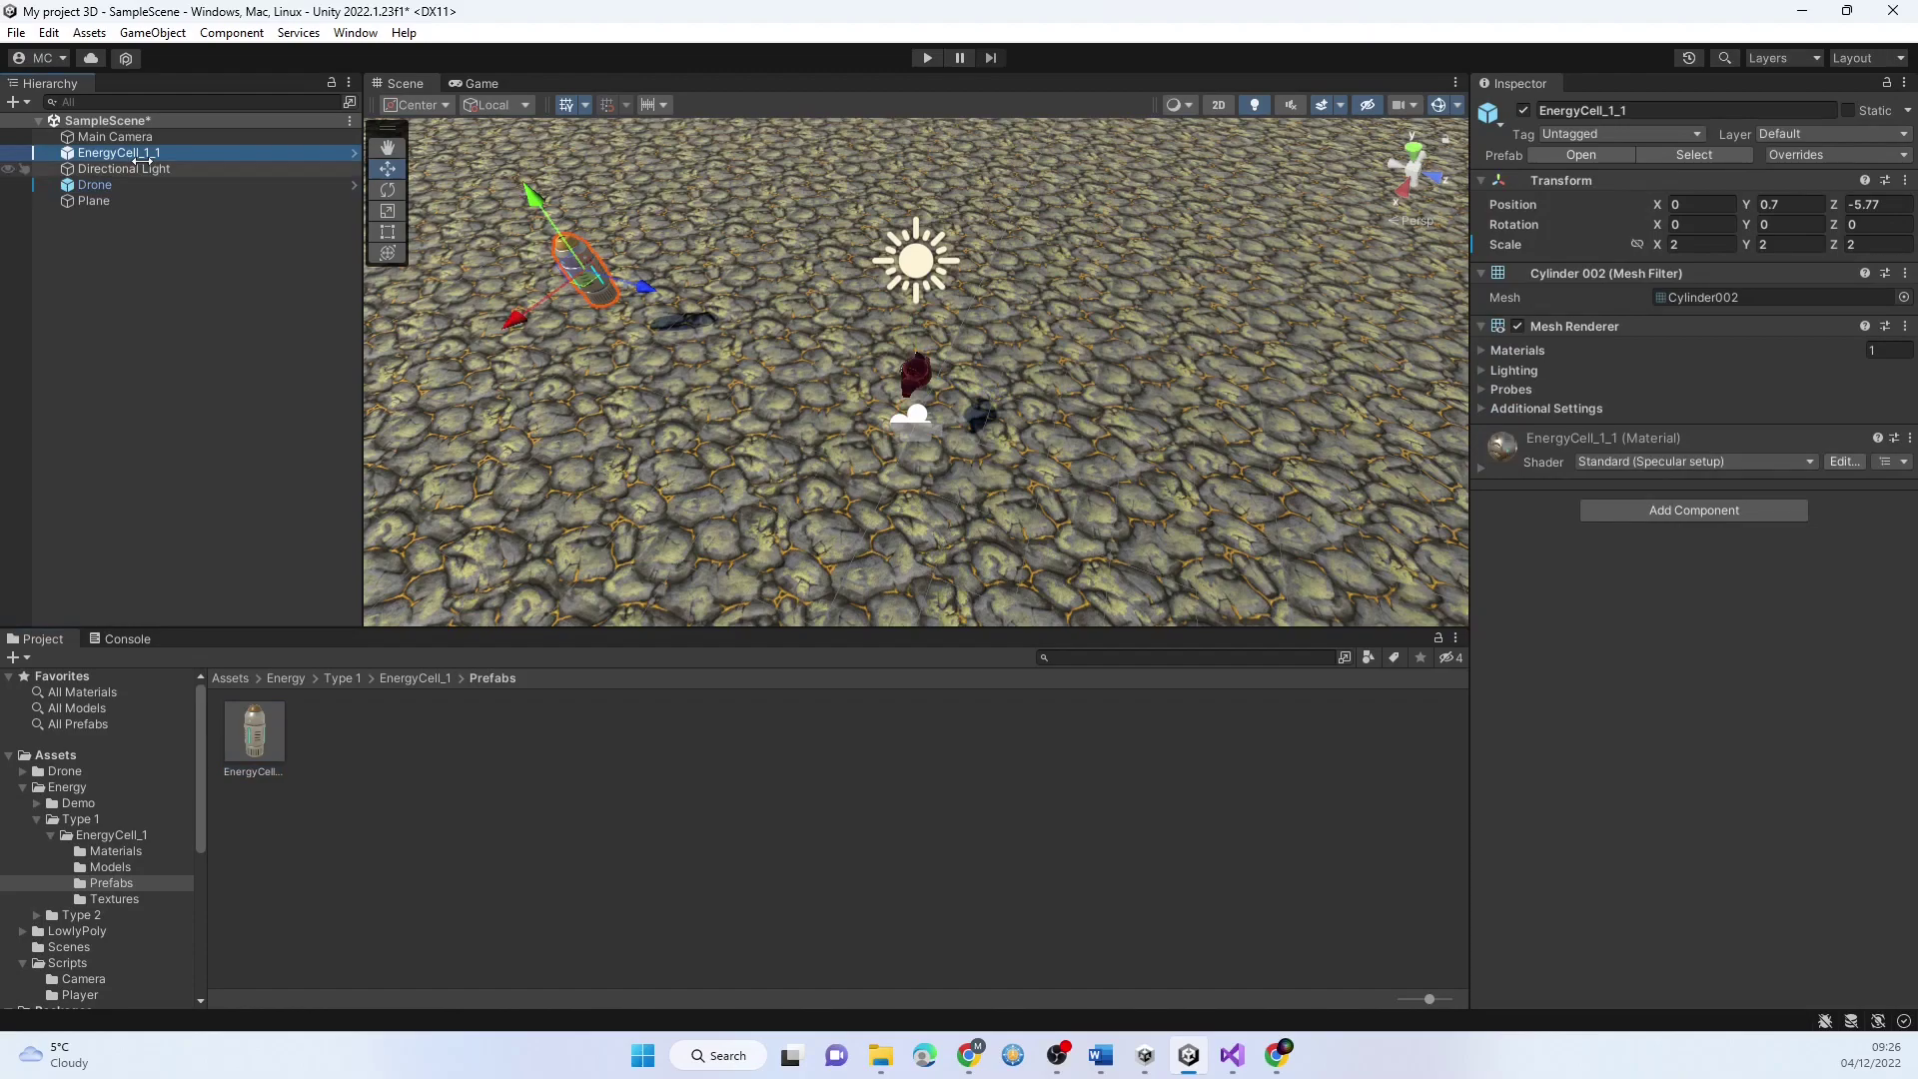
{"action": "left_click", "coordinate": [100, 185]}
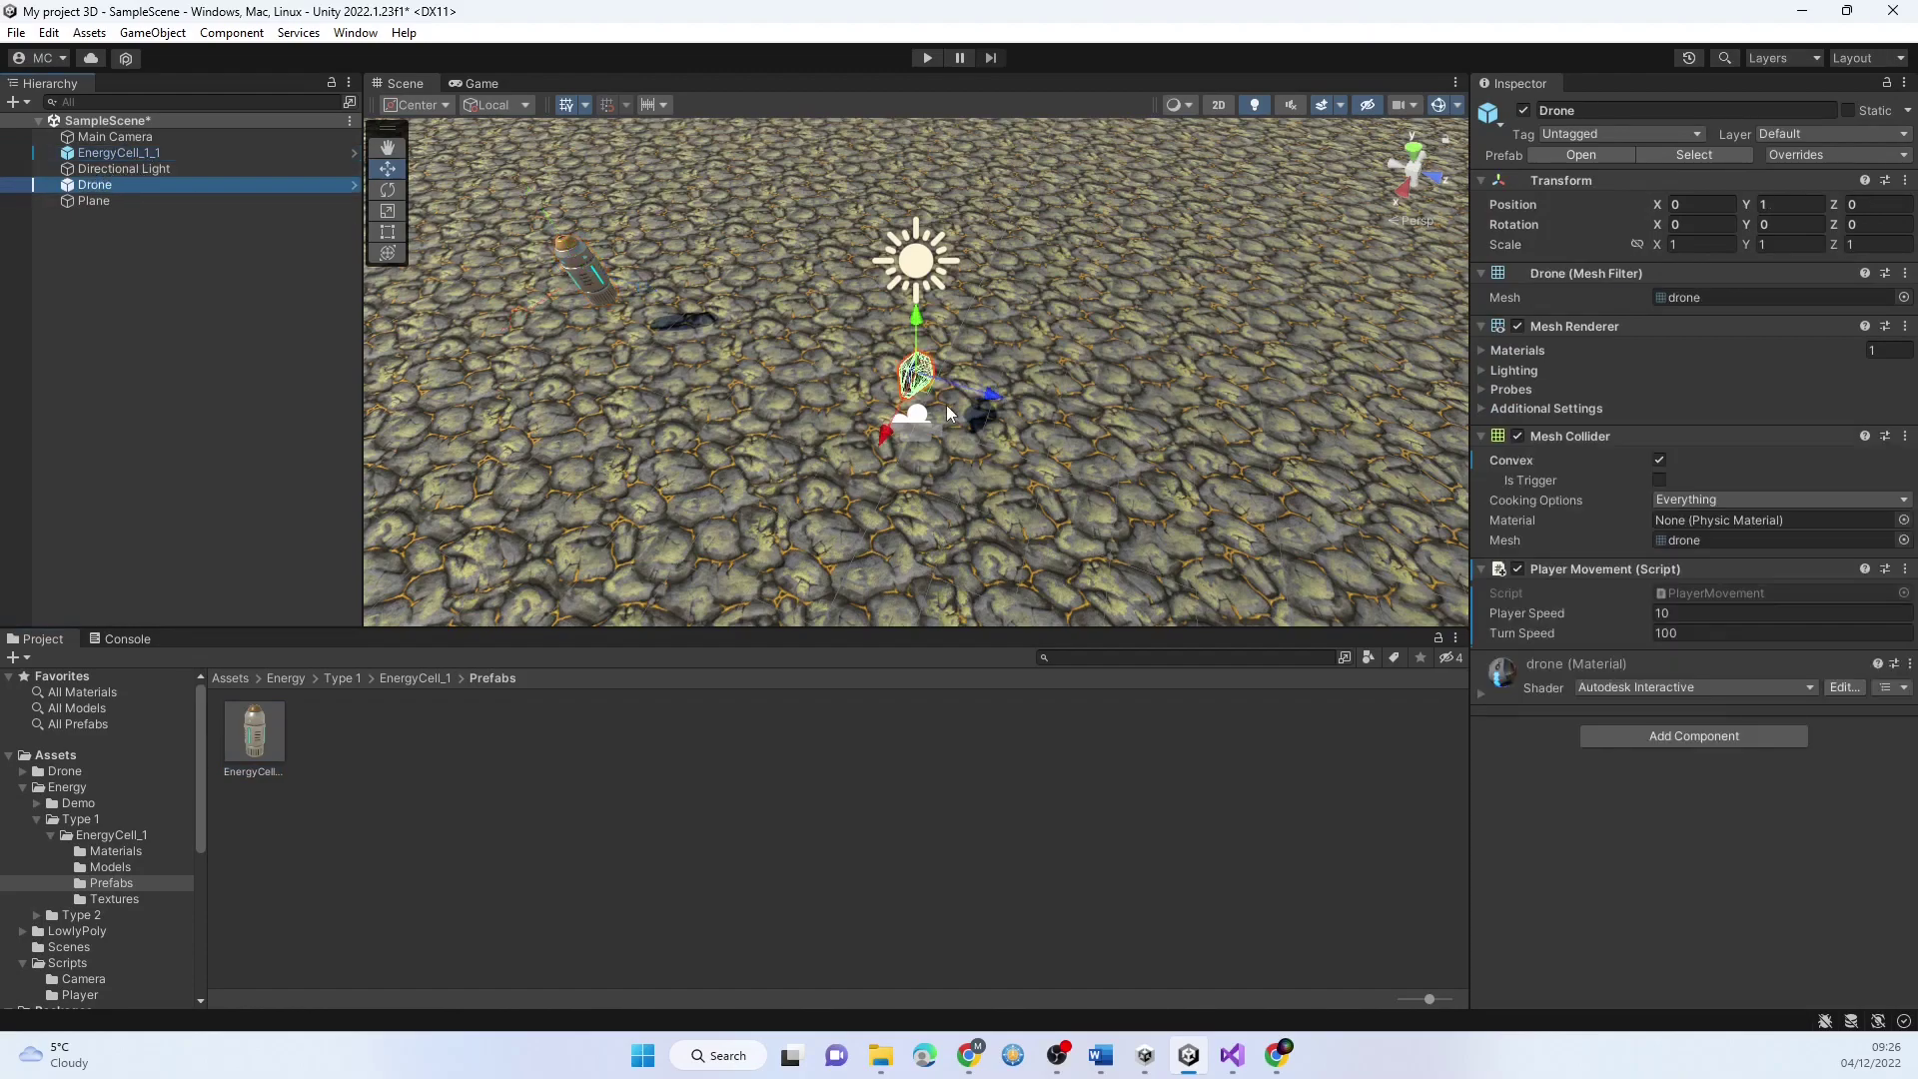
{"action": "scroll", "coordinate": [949, 413], "scroll_direction": "up", "scroll_amount": 10}
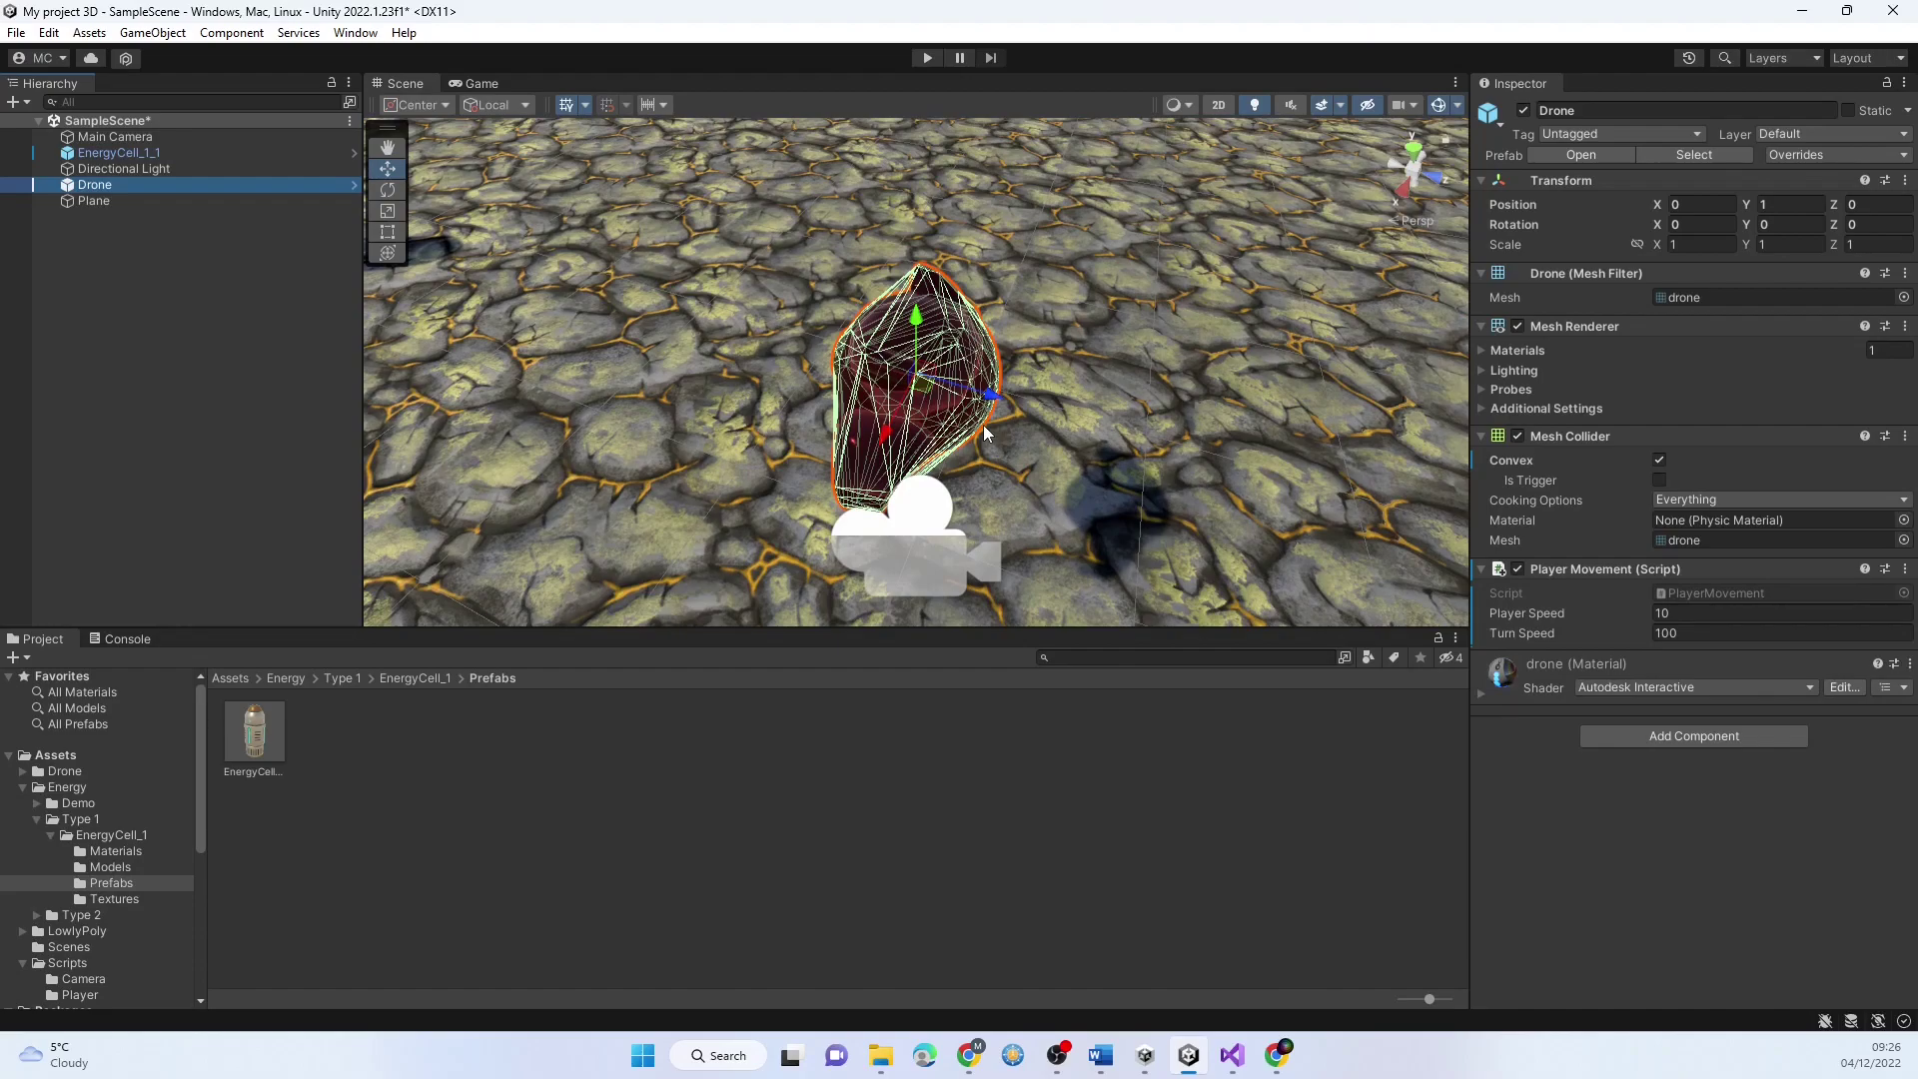
{"action": "scroll", "coordinate": [1011, 403], "scroll_direction": "down", "scroll_amount": 10}
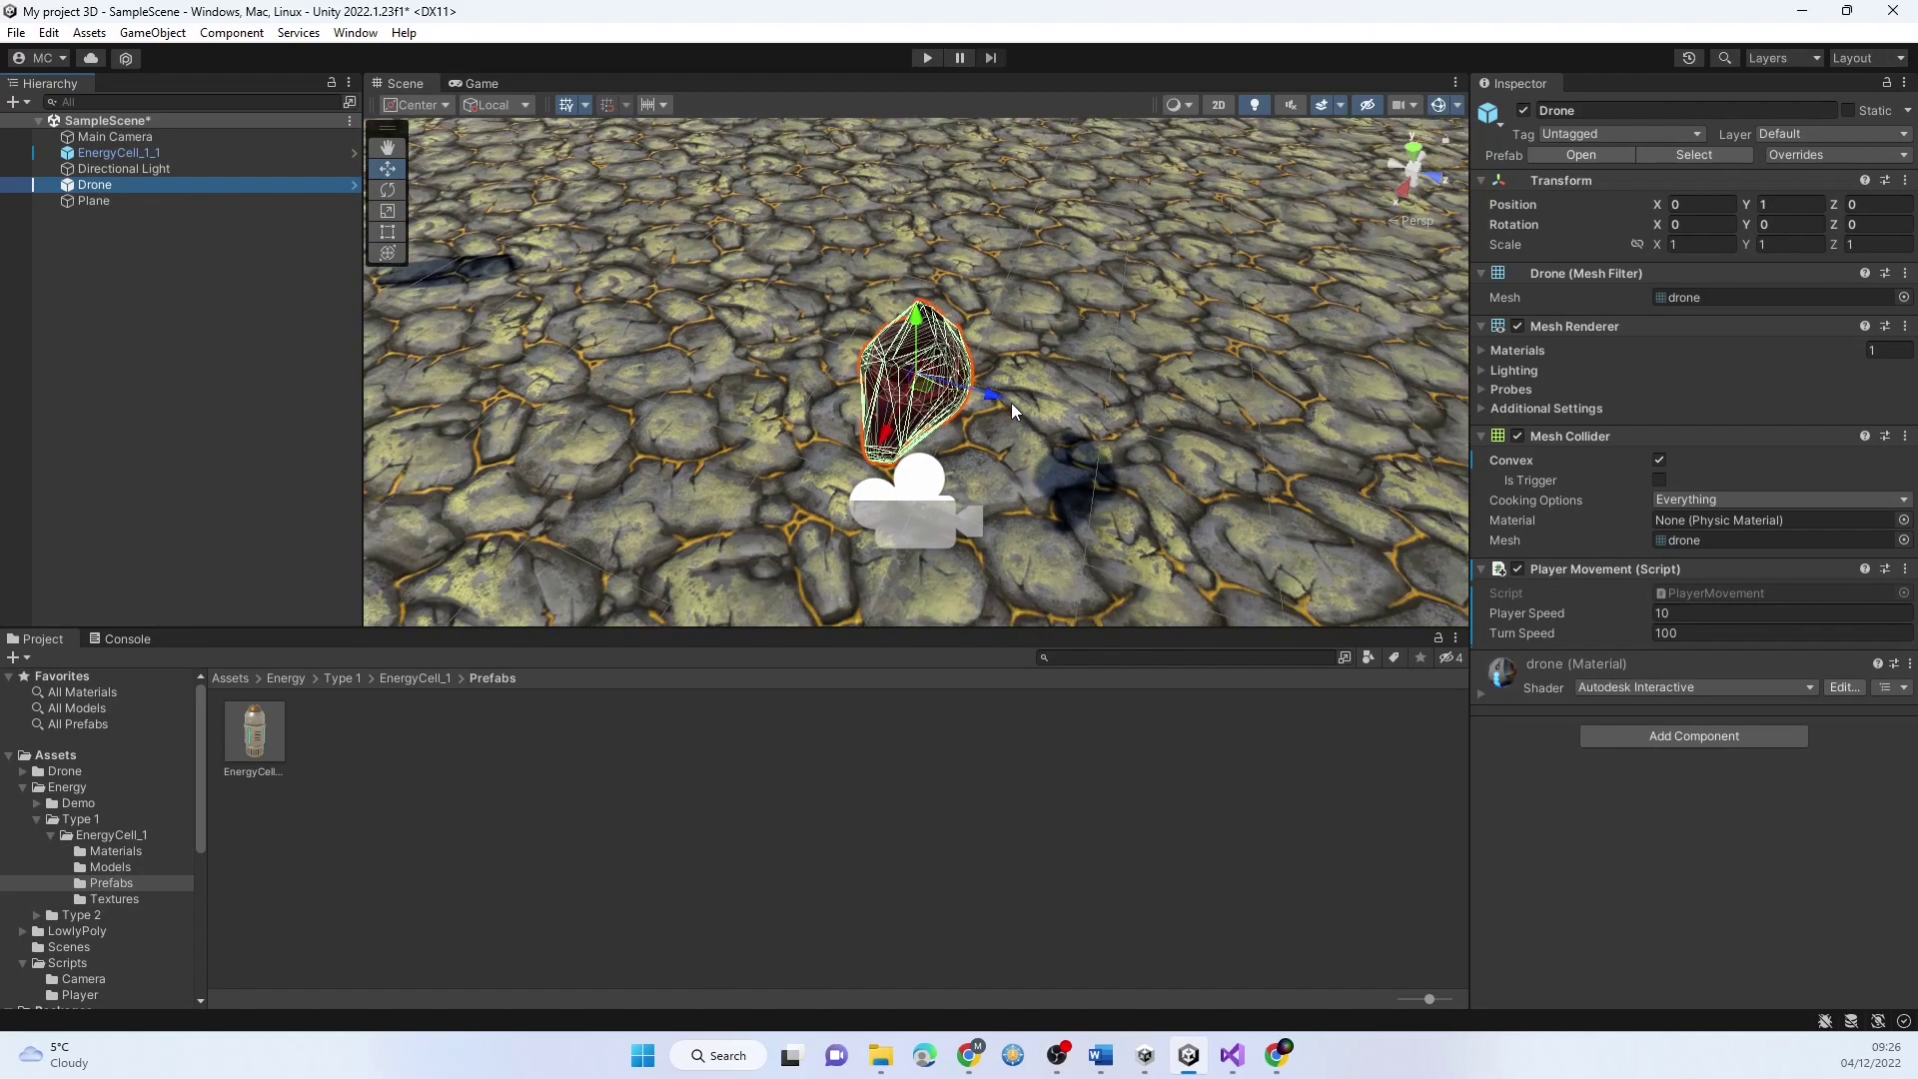
{"action": "scroll", "coordinate": [1006, 411], "scroll_direction": "down", "scroll_amount": 10}
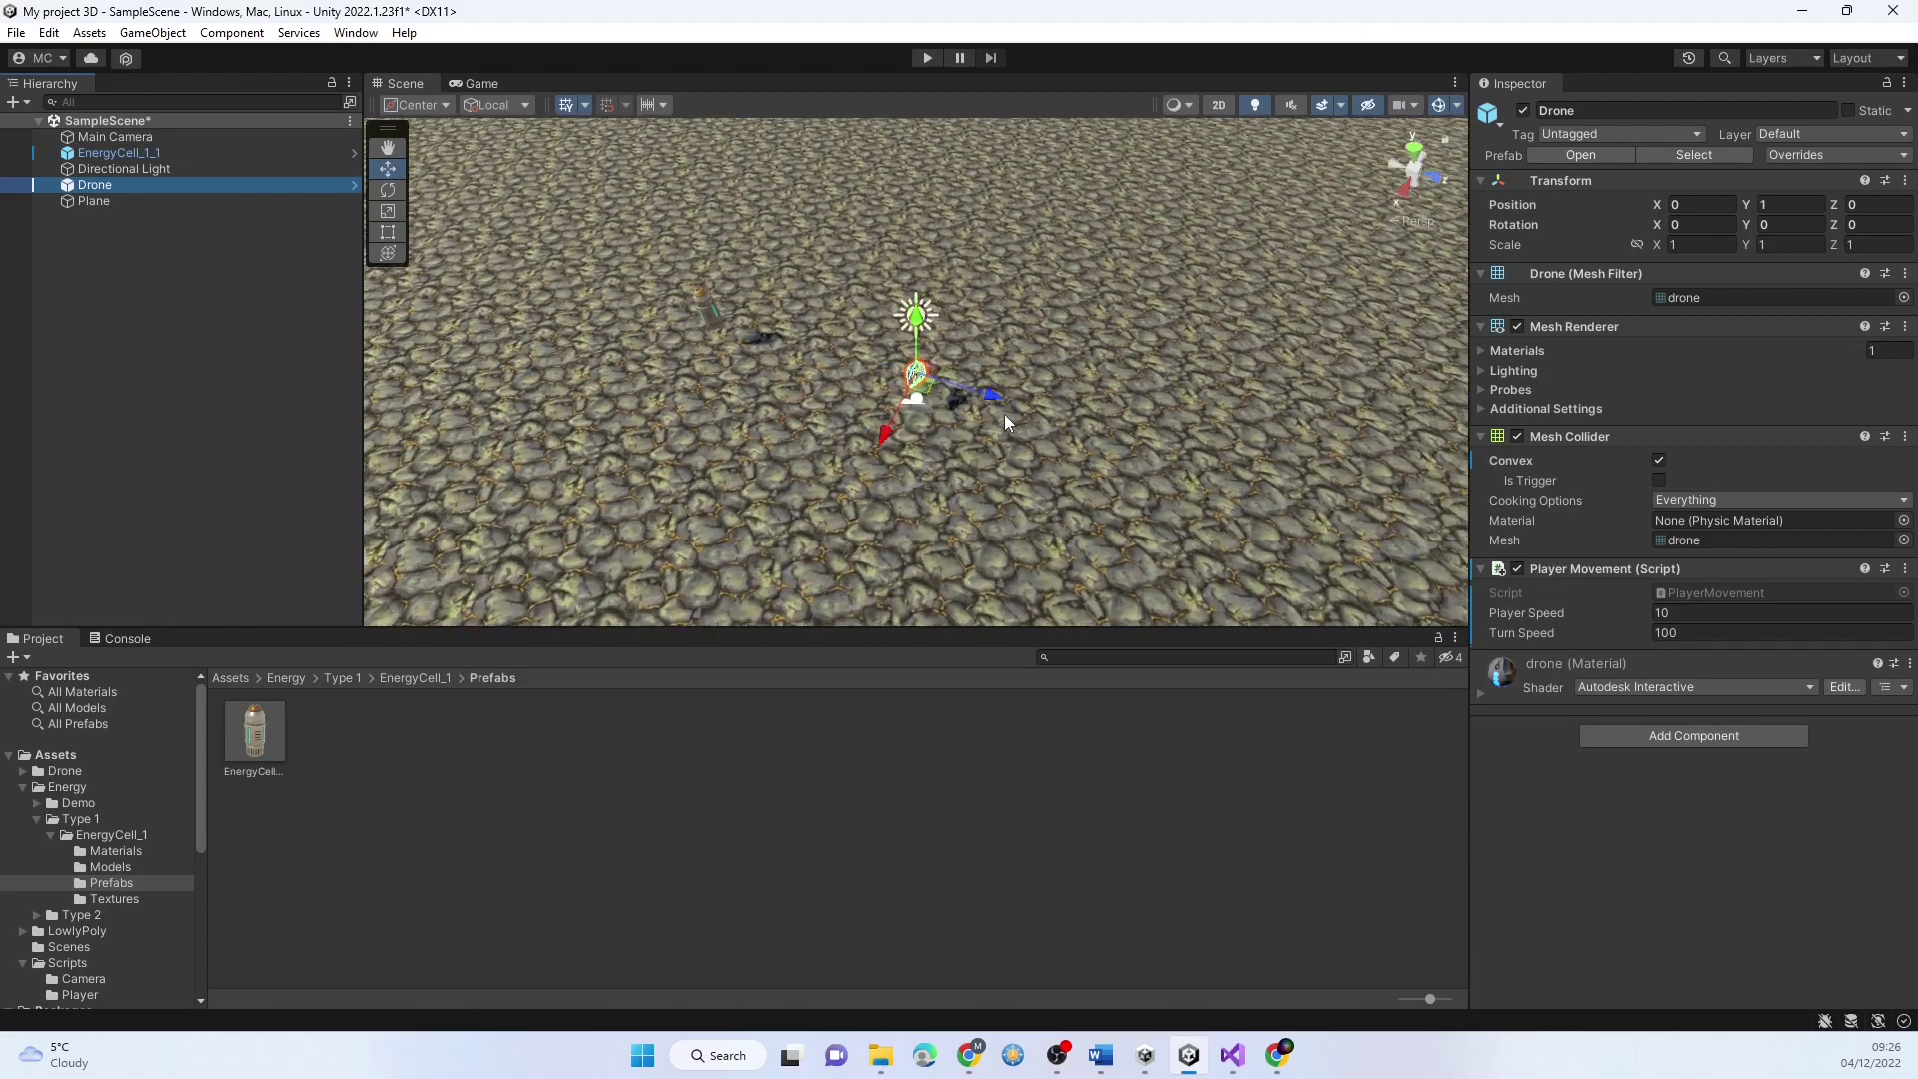
{"action": "scroll", "coordinate": [1004, 414], "scroll_direction": "up", "scroll_amount": 10}
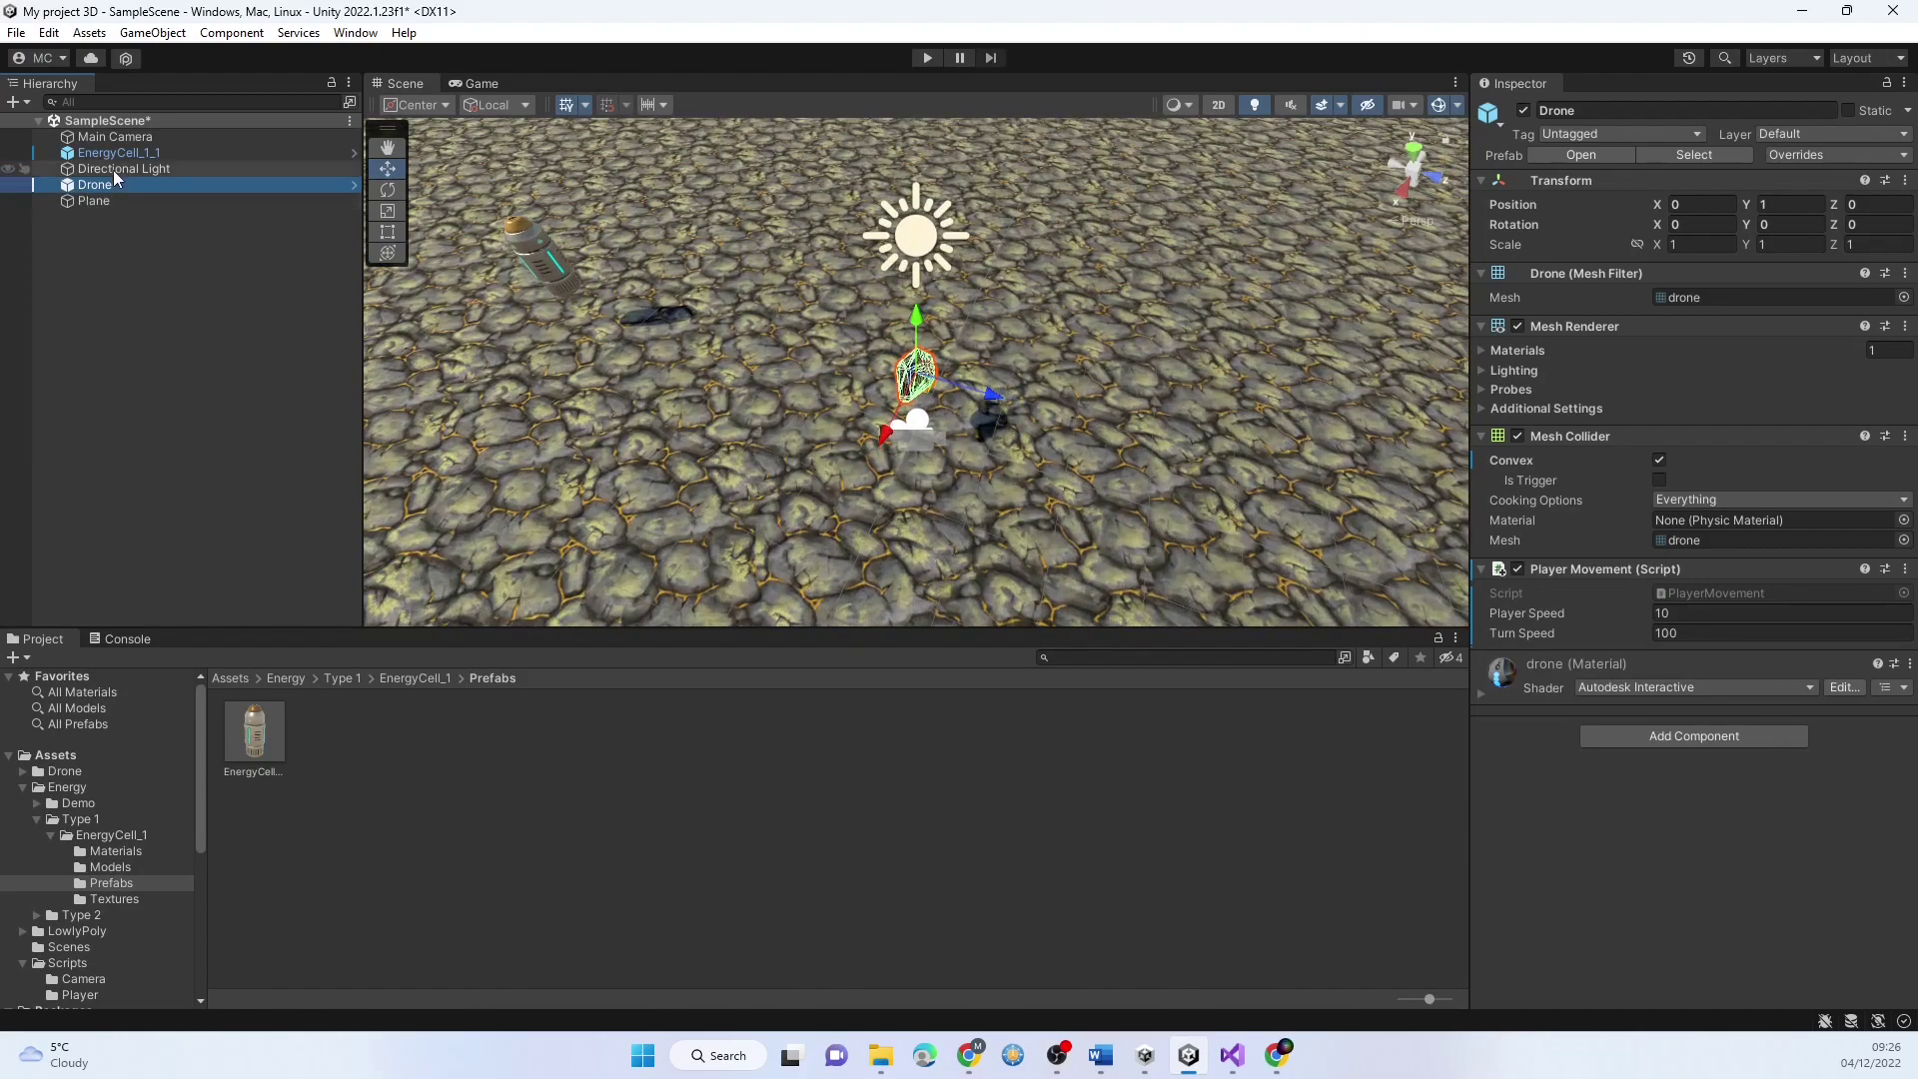
Add a Capsule Collider component to EnergyCell_1_1
{"action": "left_click", "coordinate": [138, 154]}
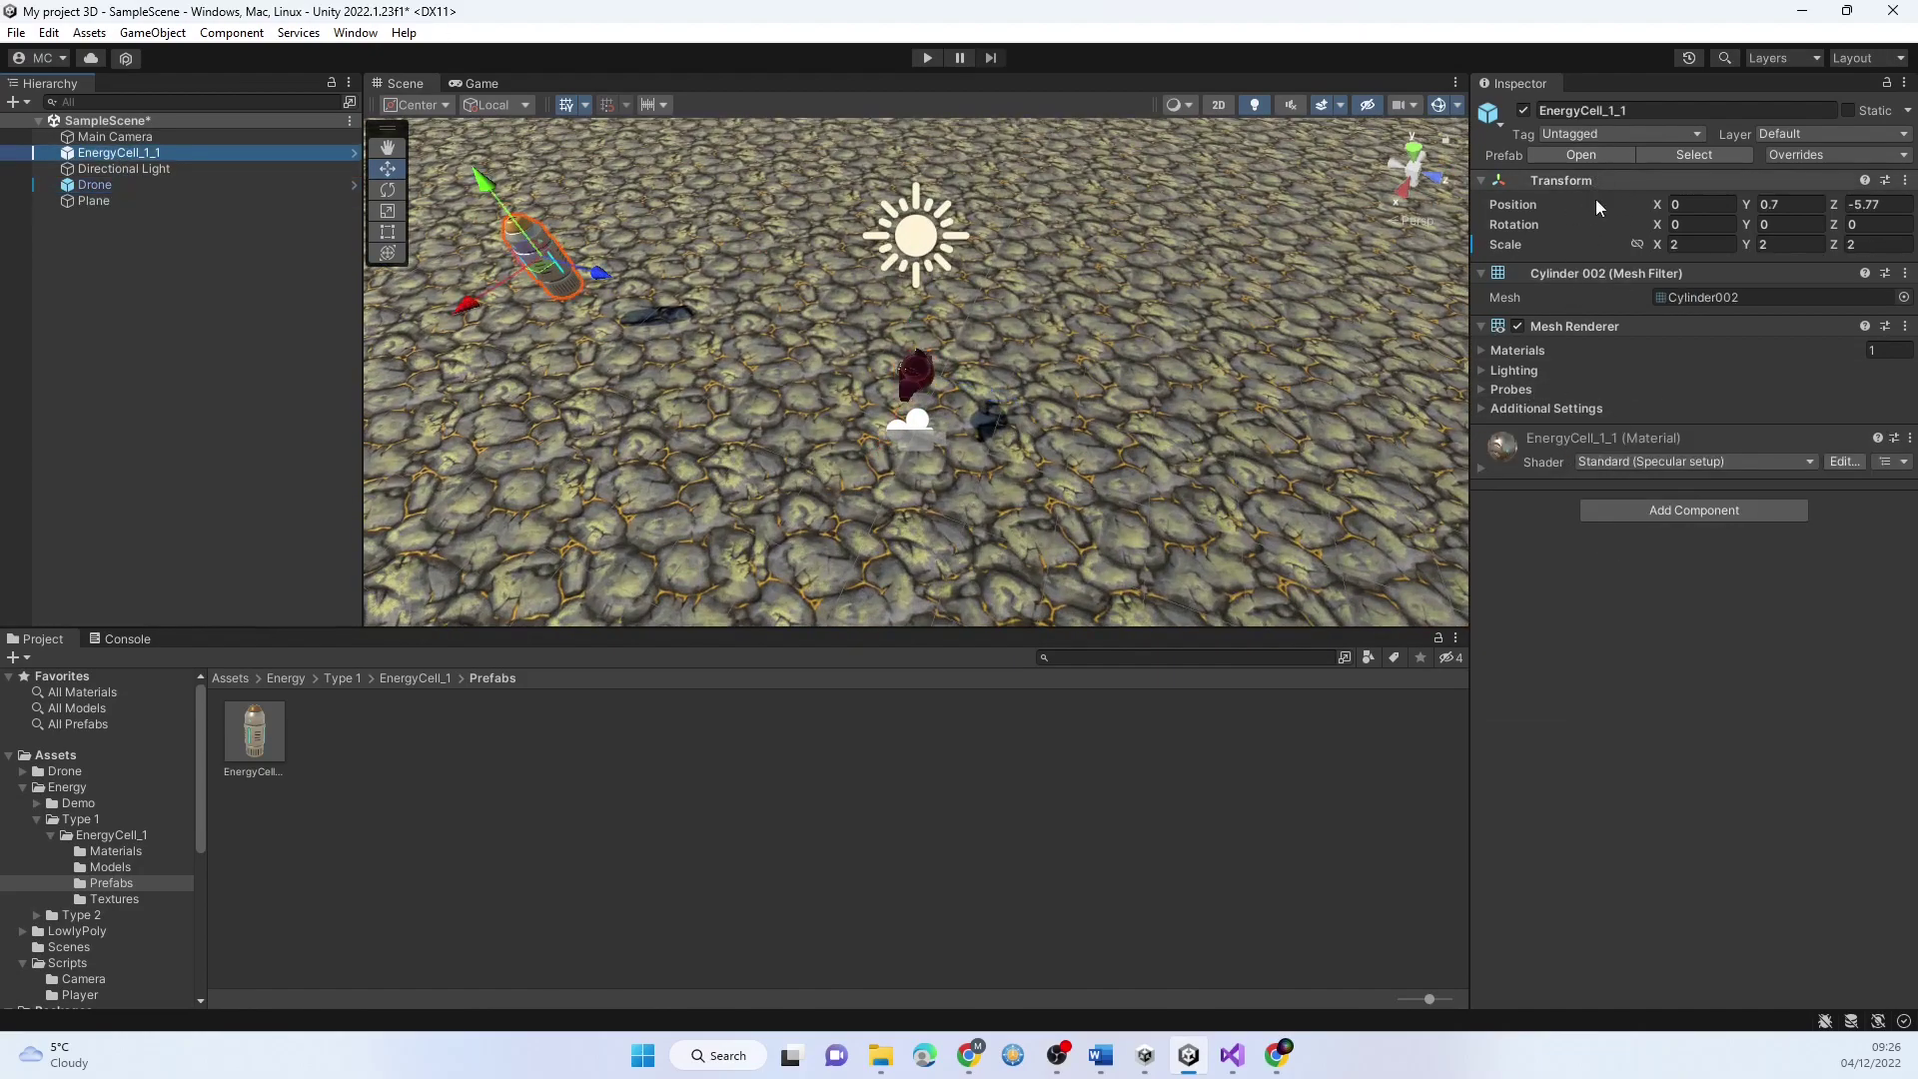
{"action": "left_click", "coordinate": [1664, 512]}
{"action": "type", "text": "cy"}
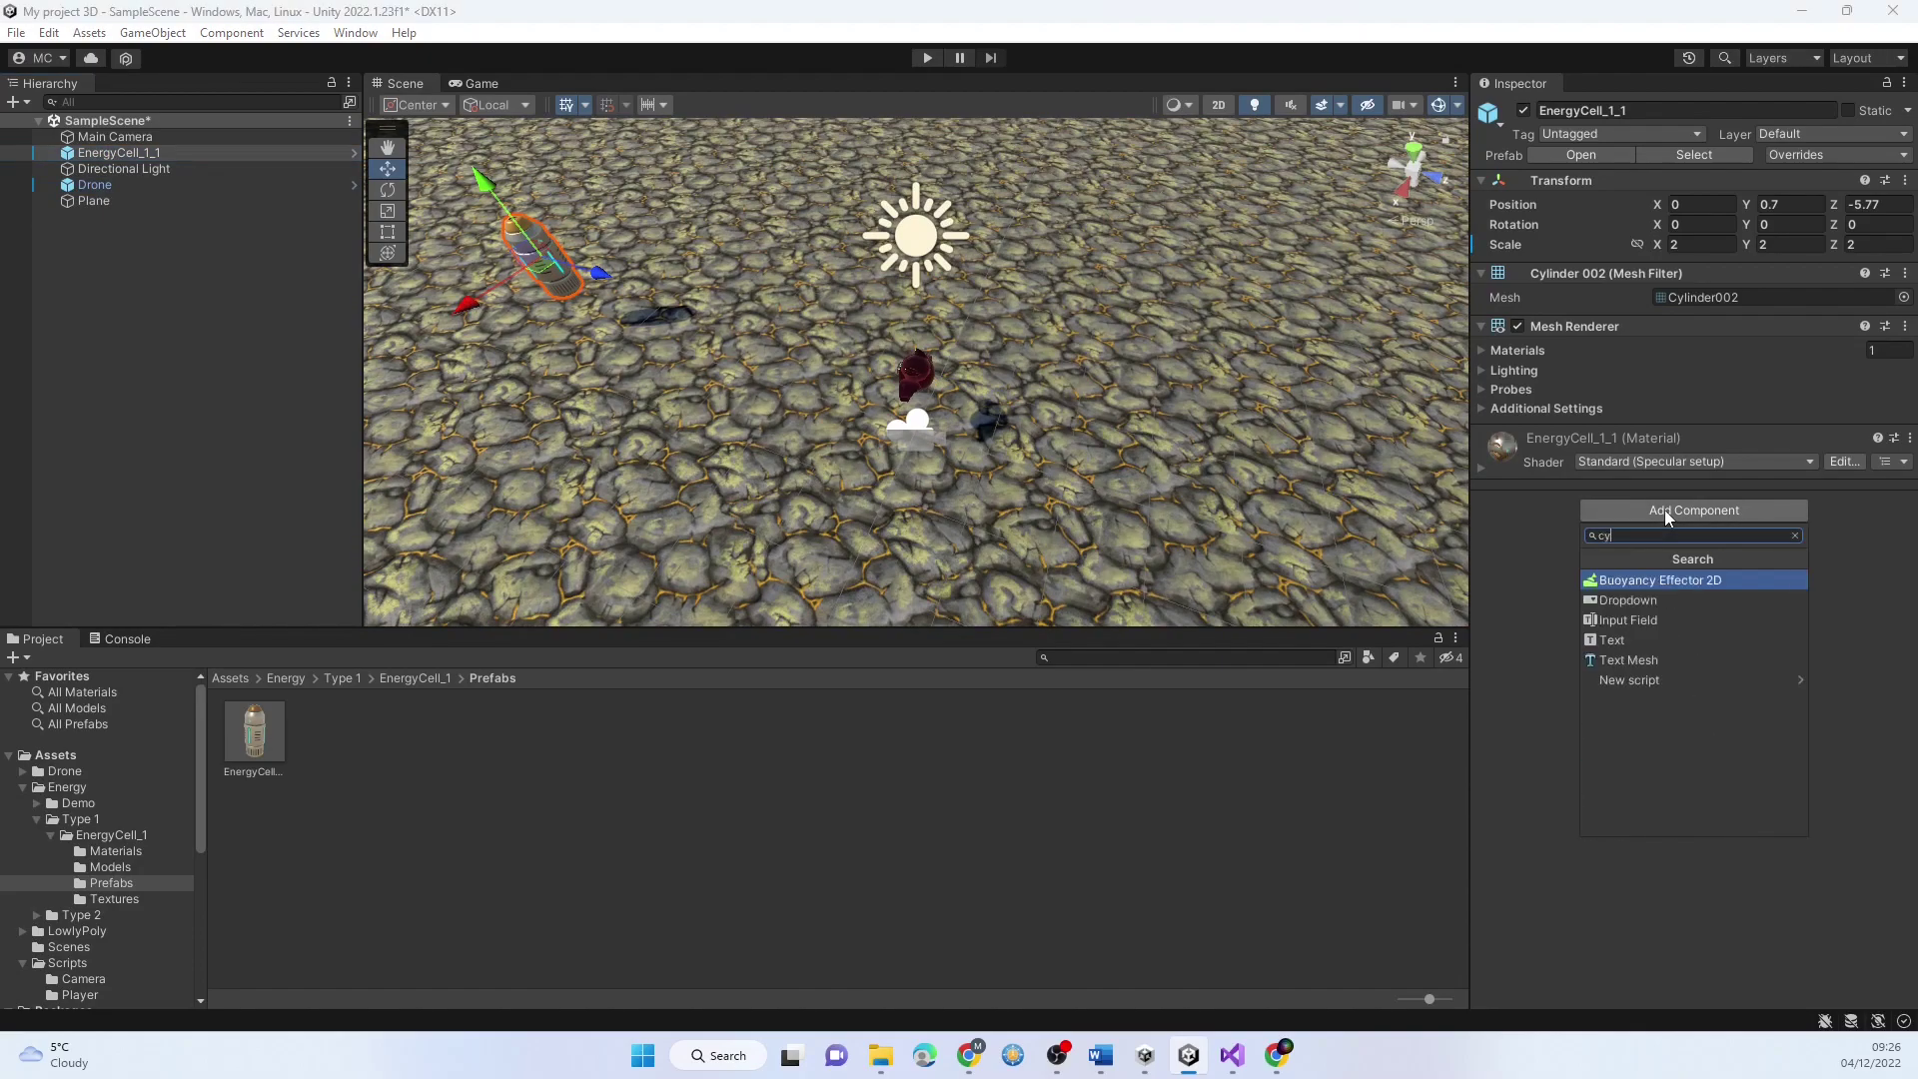
{"action": "key", "text": "BackSpace"}
{"action": "type", "text": "a"}
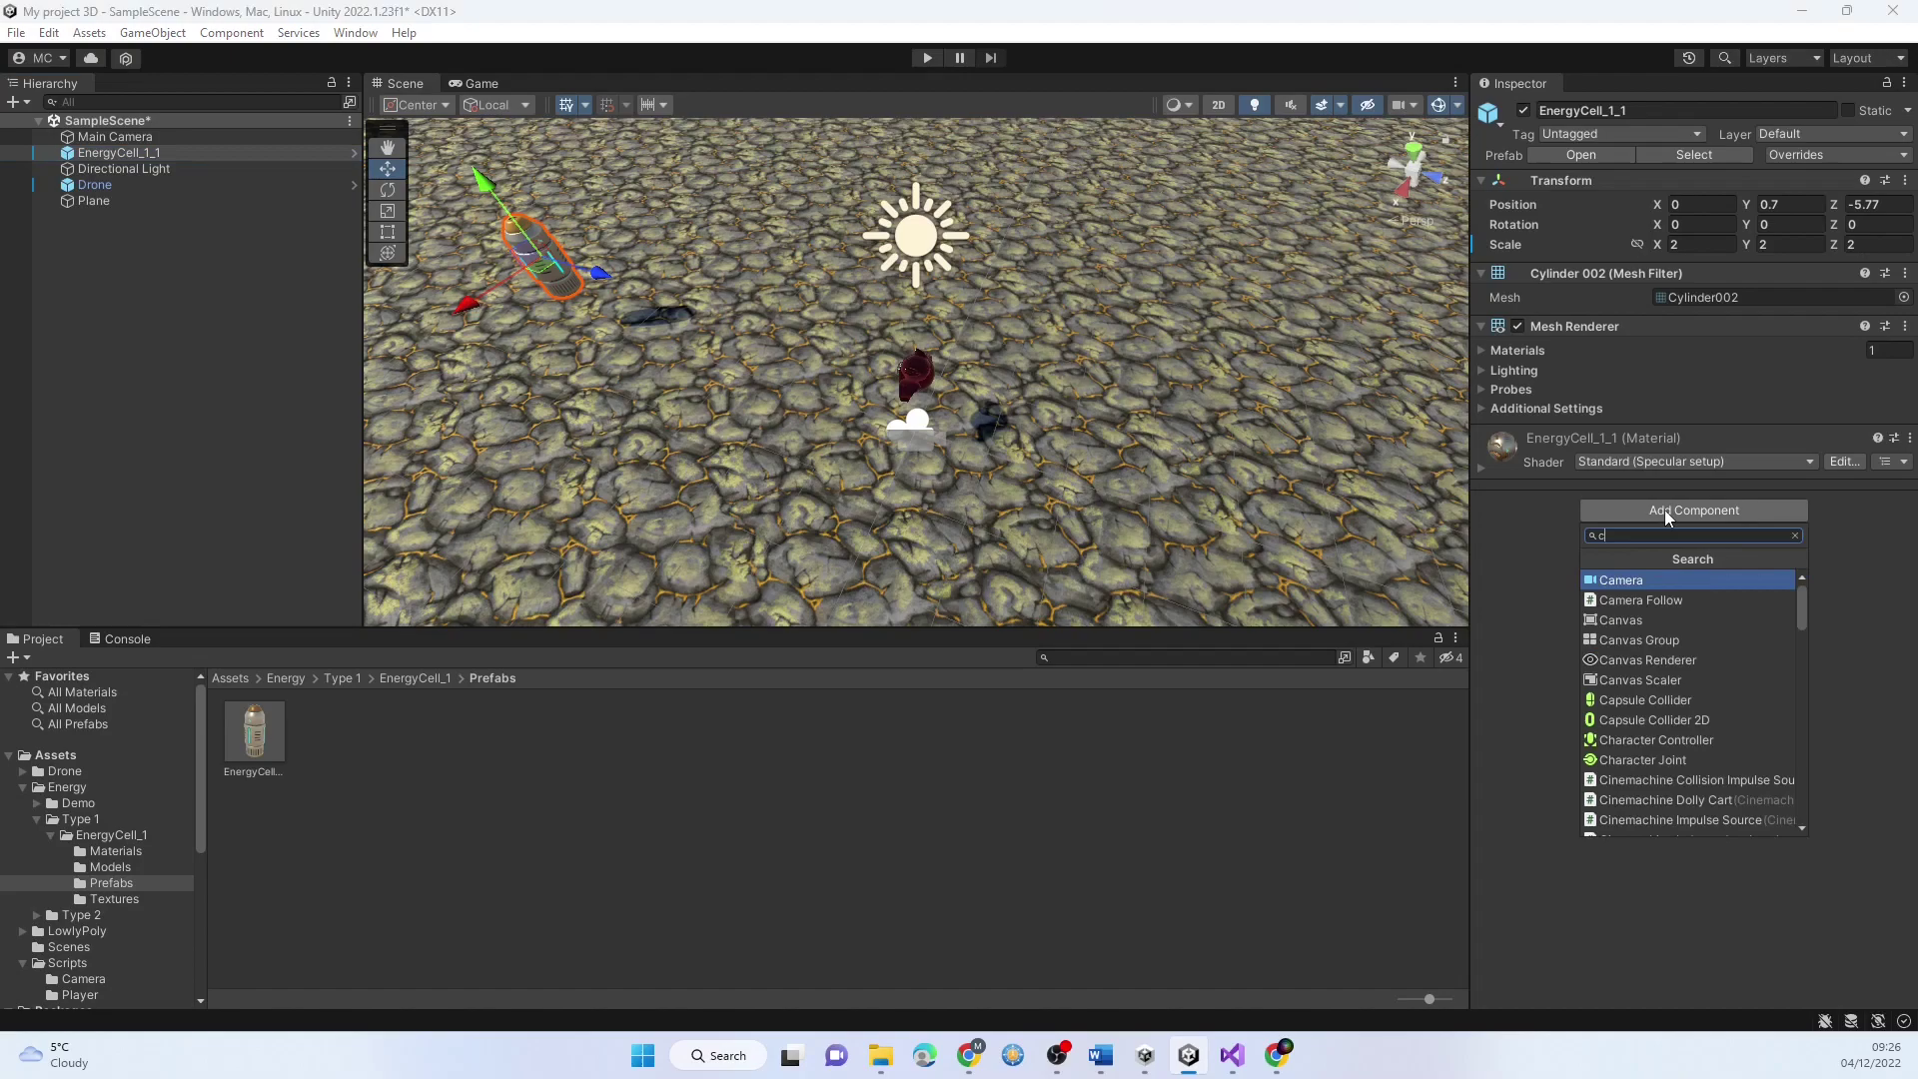
{"action": "type", "text": "p"}
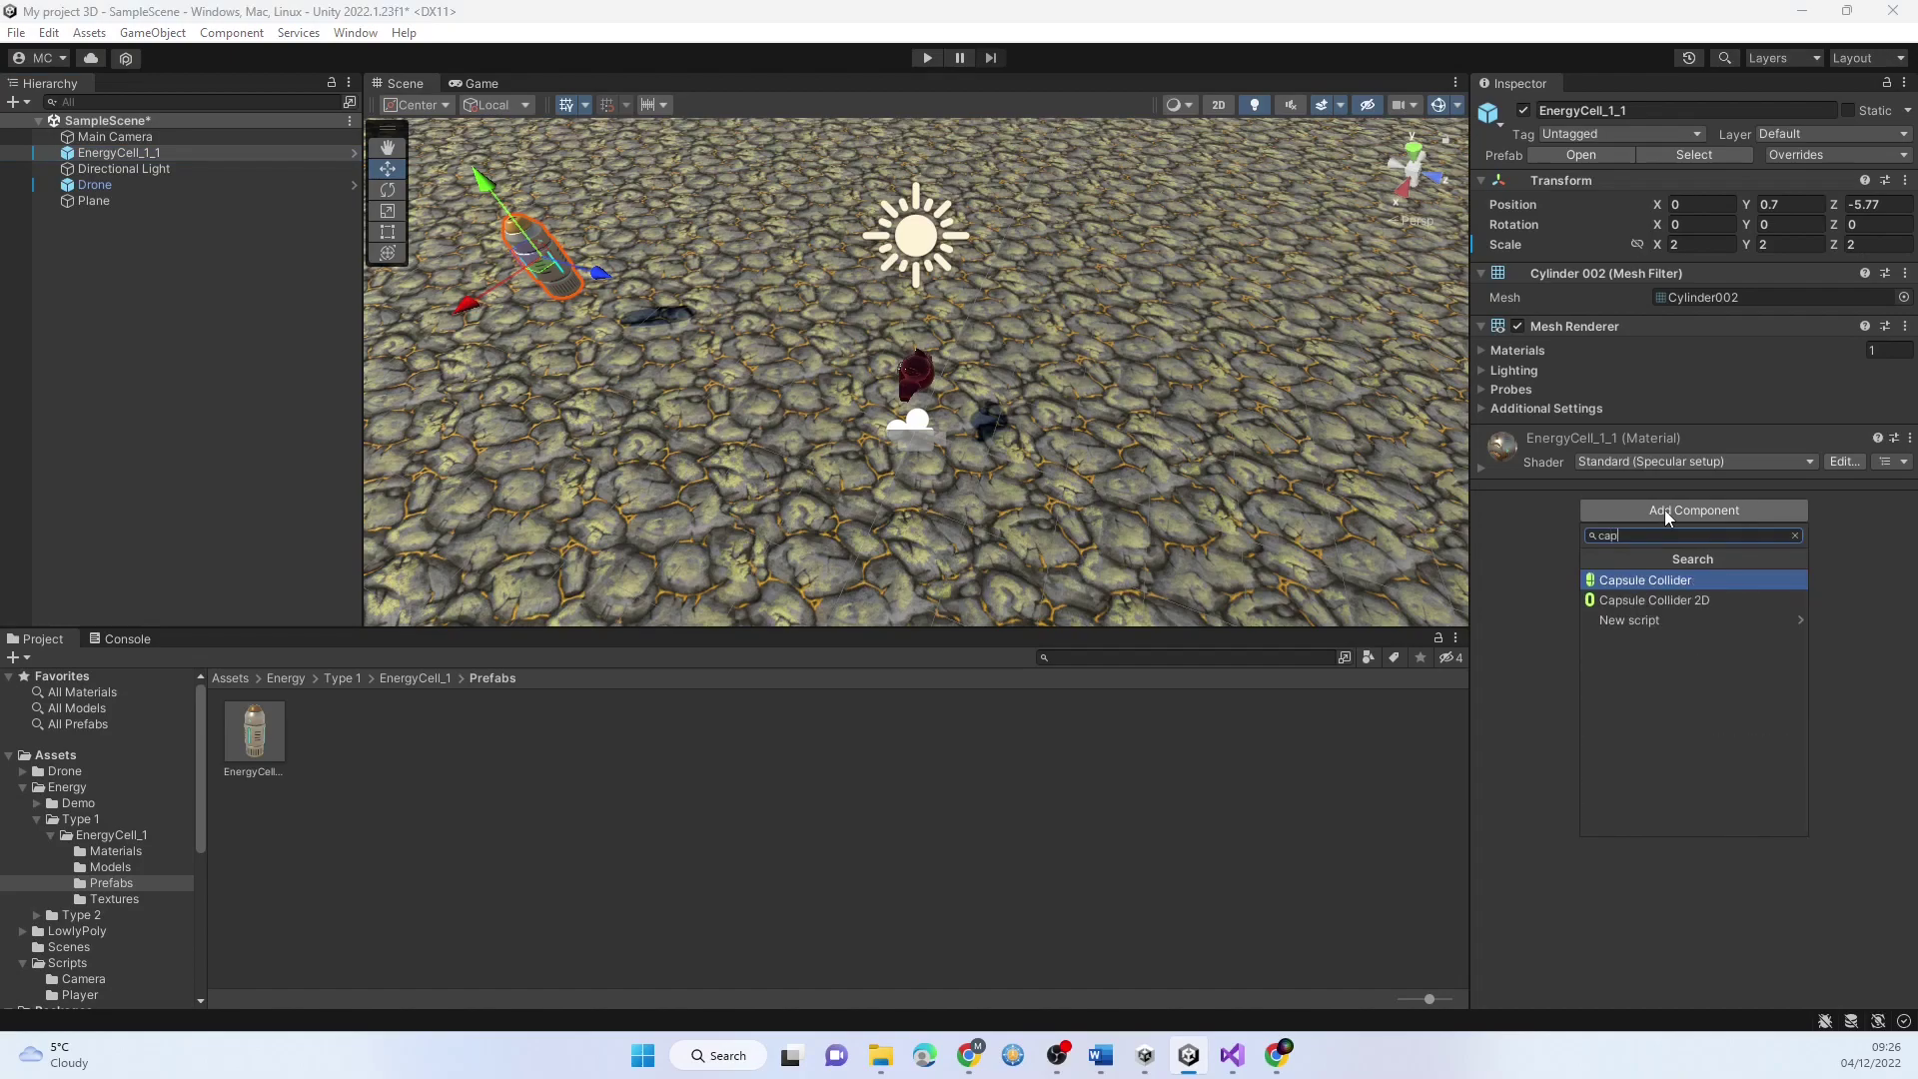
{"action": "left_click", "coordinate": [1639, 580]}
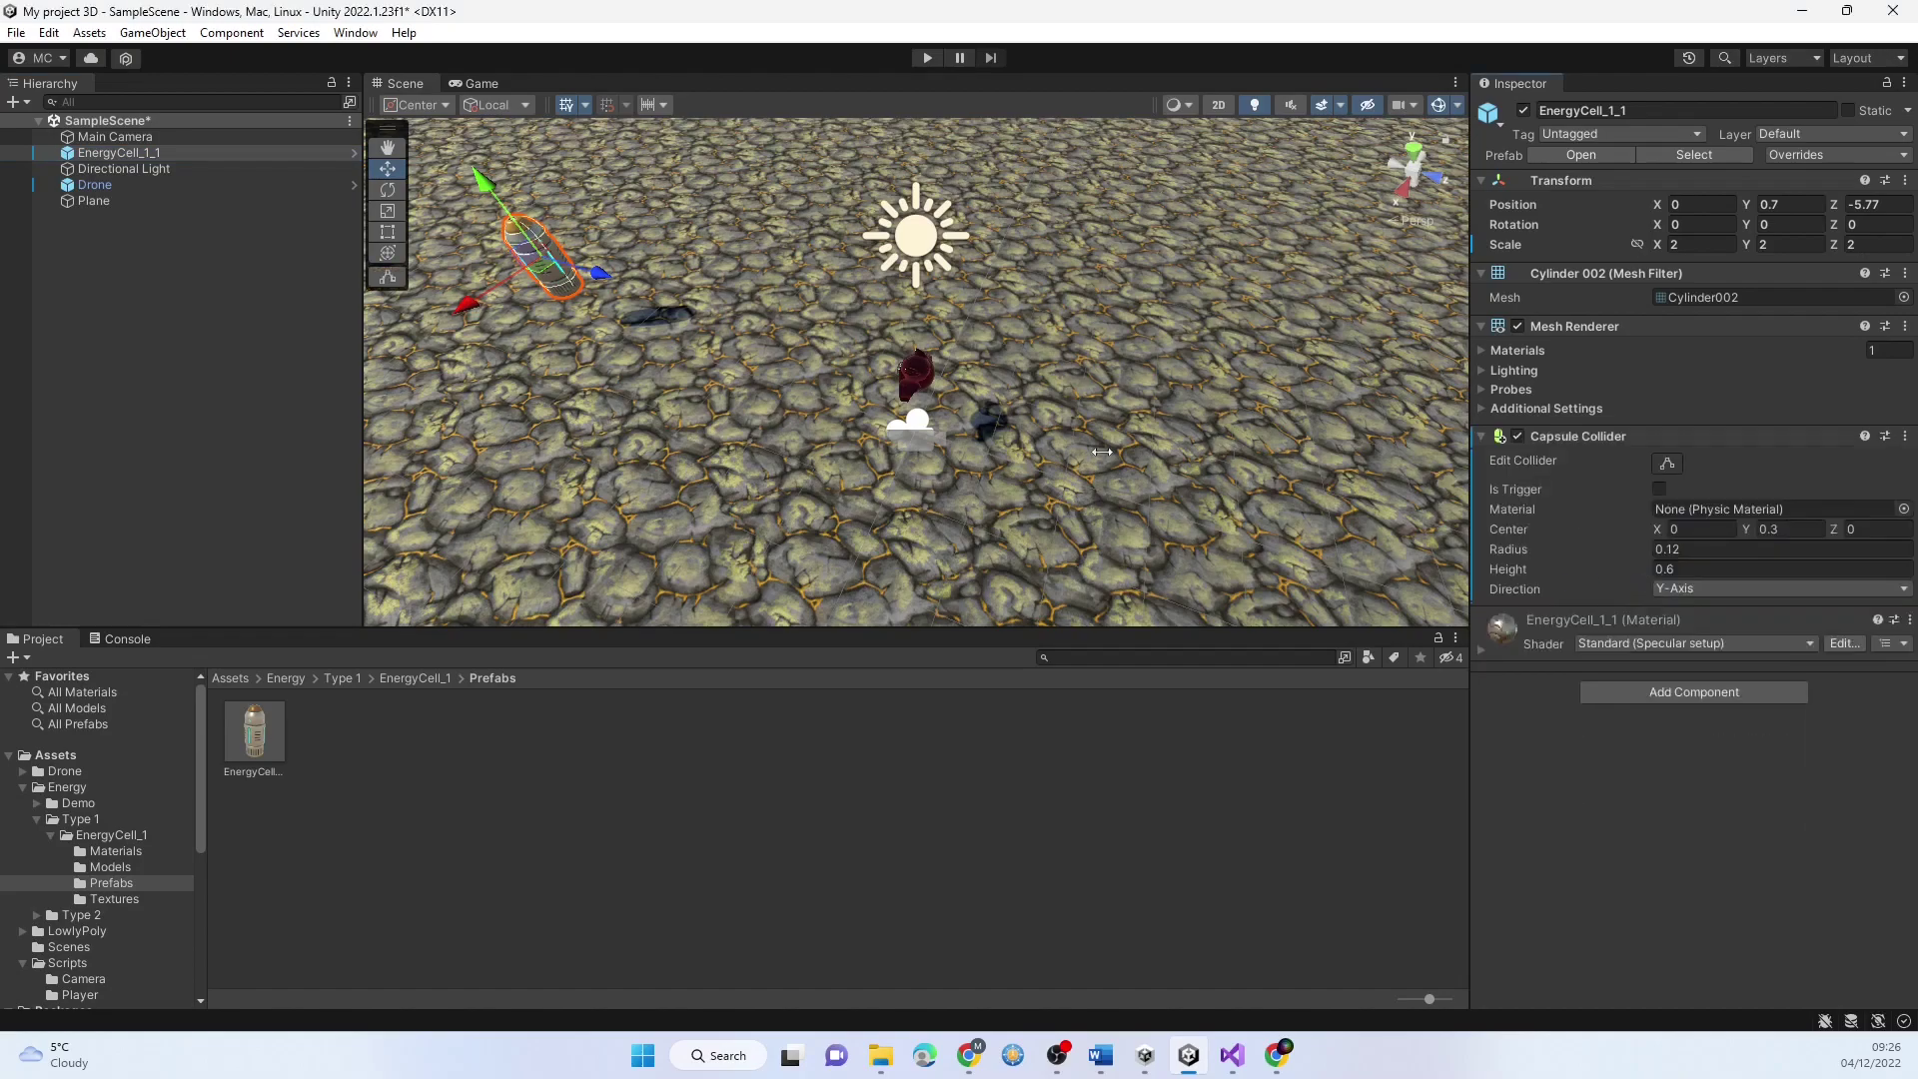
Enable collider editing on EnergyCell_1_1's Capsule Collider and try to adjust its side to fit the mesh
{"action": "scroll", "coordinate": [599, 331], "scroll_direction": "up", "scroll_amount": 3}
{"action": "key", "text": "f"}
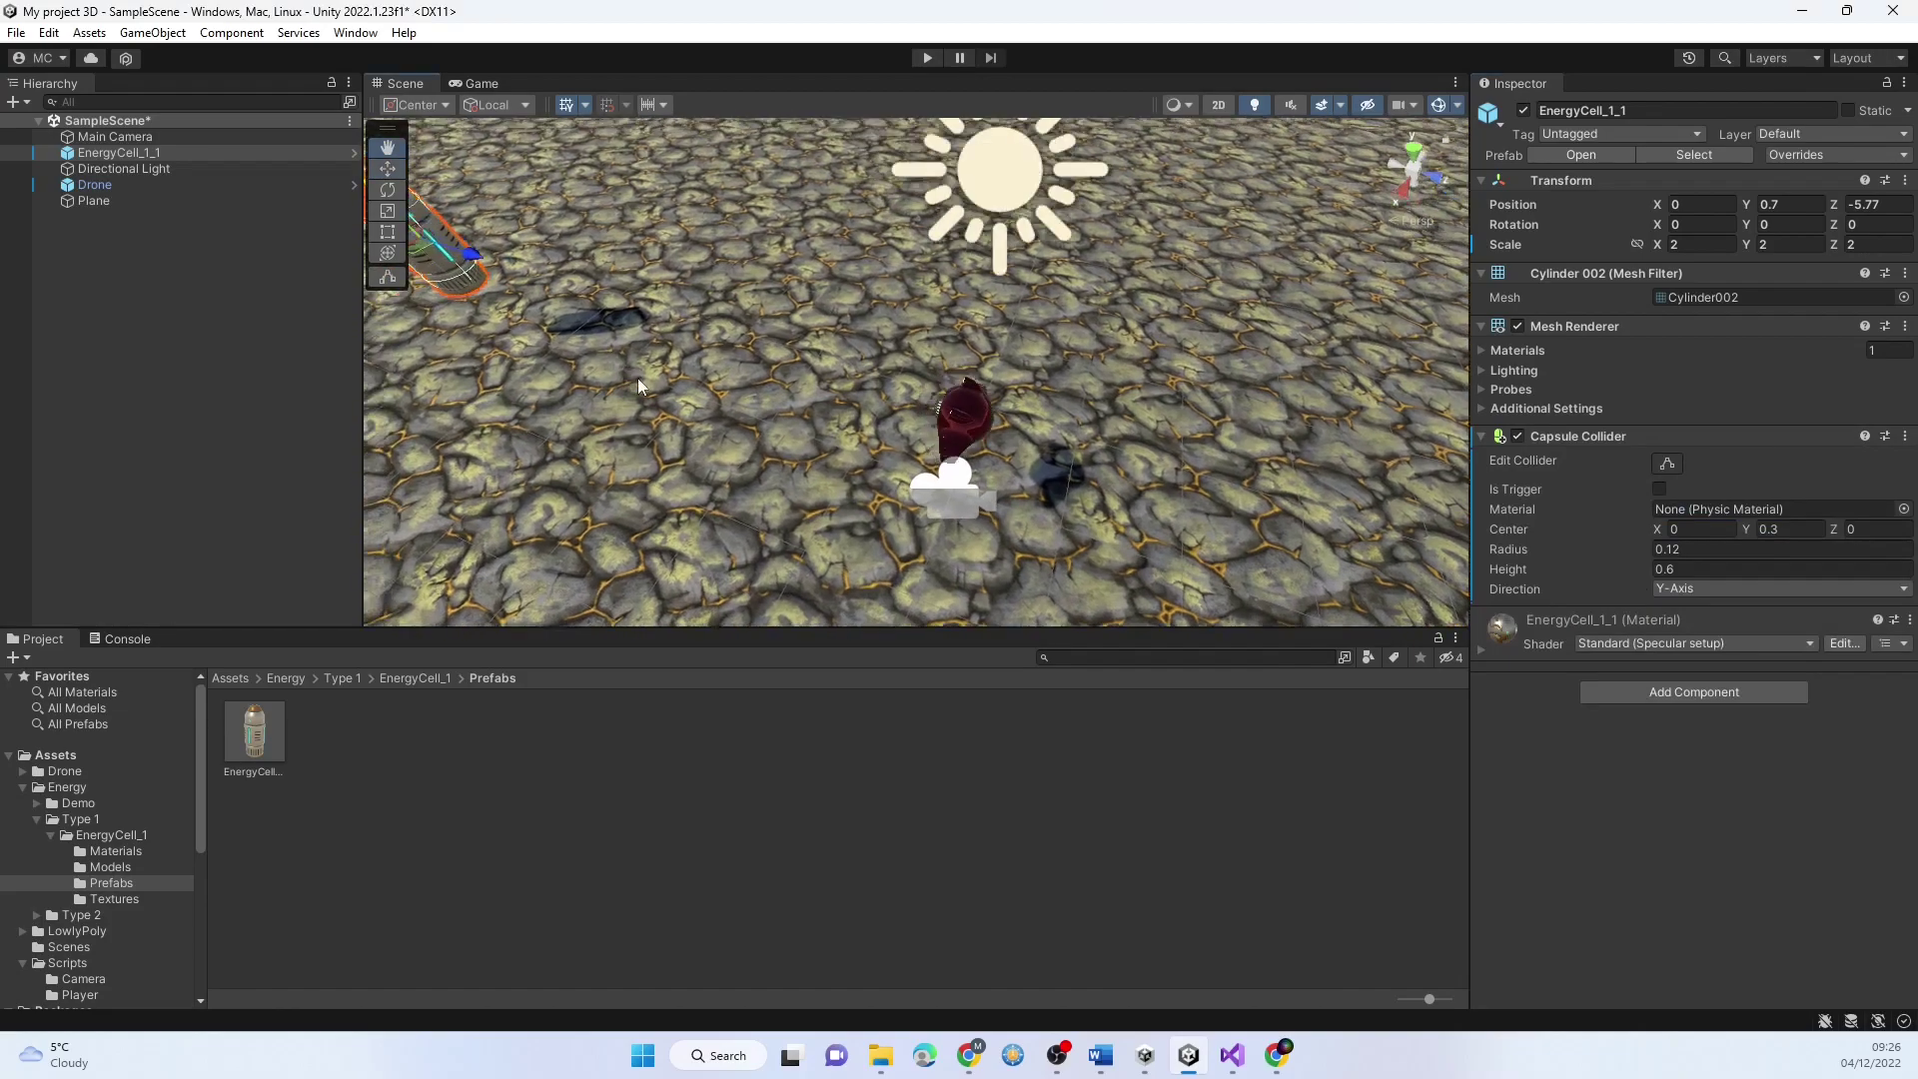
{"action": "left_click_drag", "start_coordinate": [846, 466], "coordinate": [1319, 257], "text": "alt"}
{"action": "middle_click_drag", "start_coordinate": [904, 574], "coordinate": [1053, 377]}
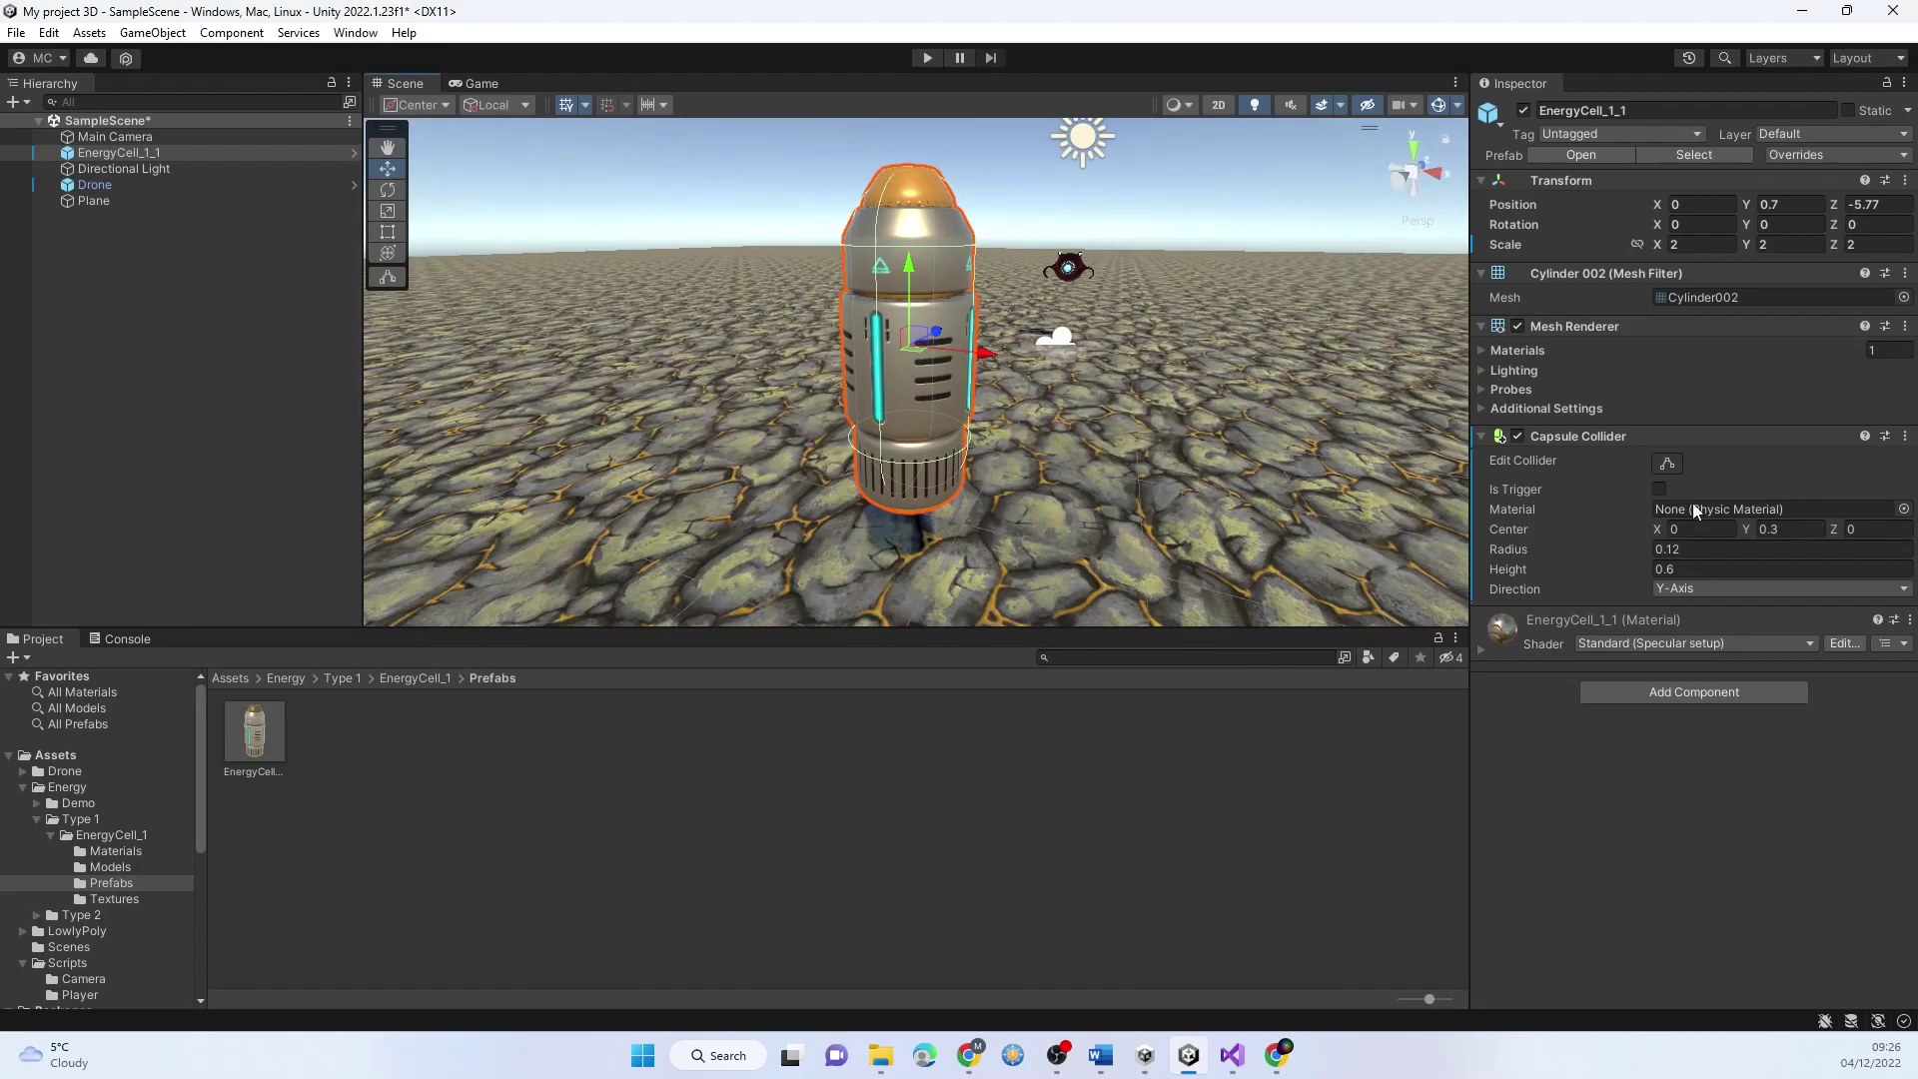
{"action": "left_click", "coordinate": [1674, 468]}
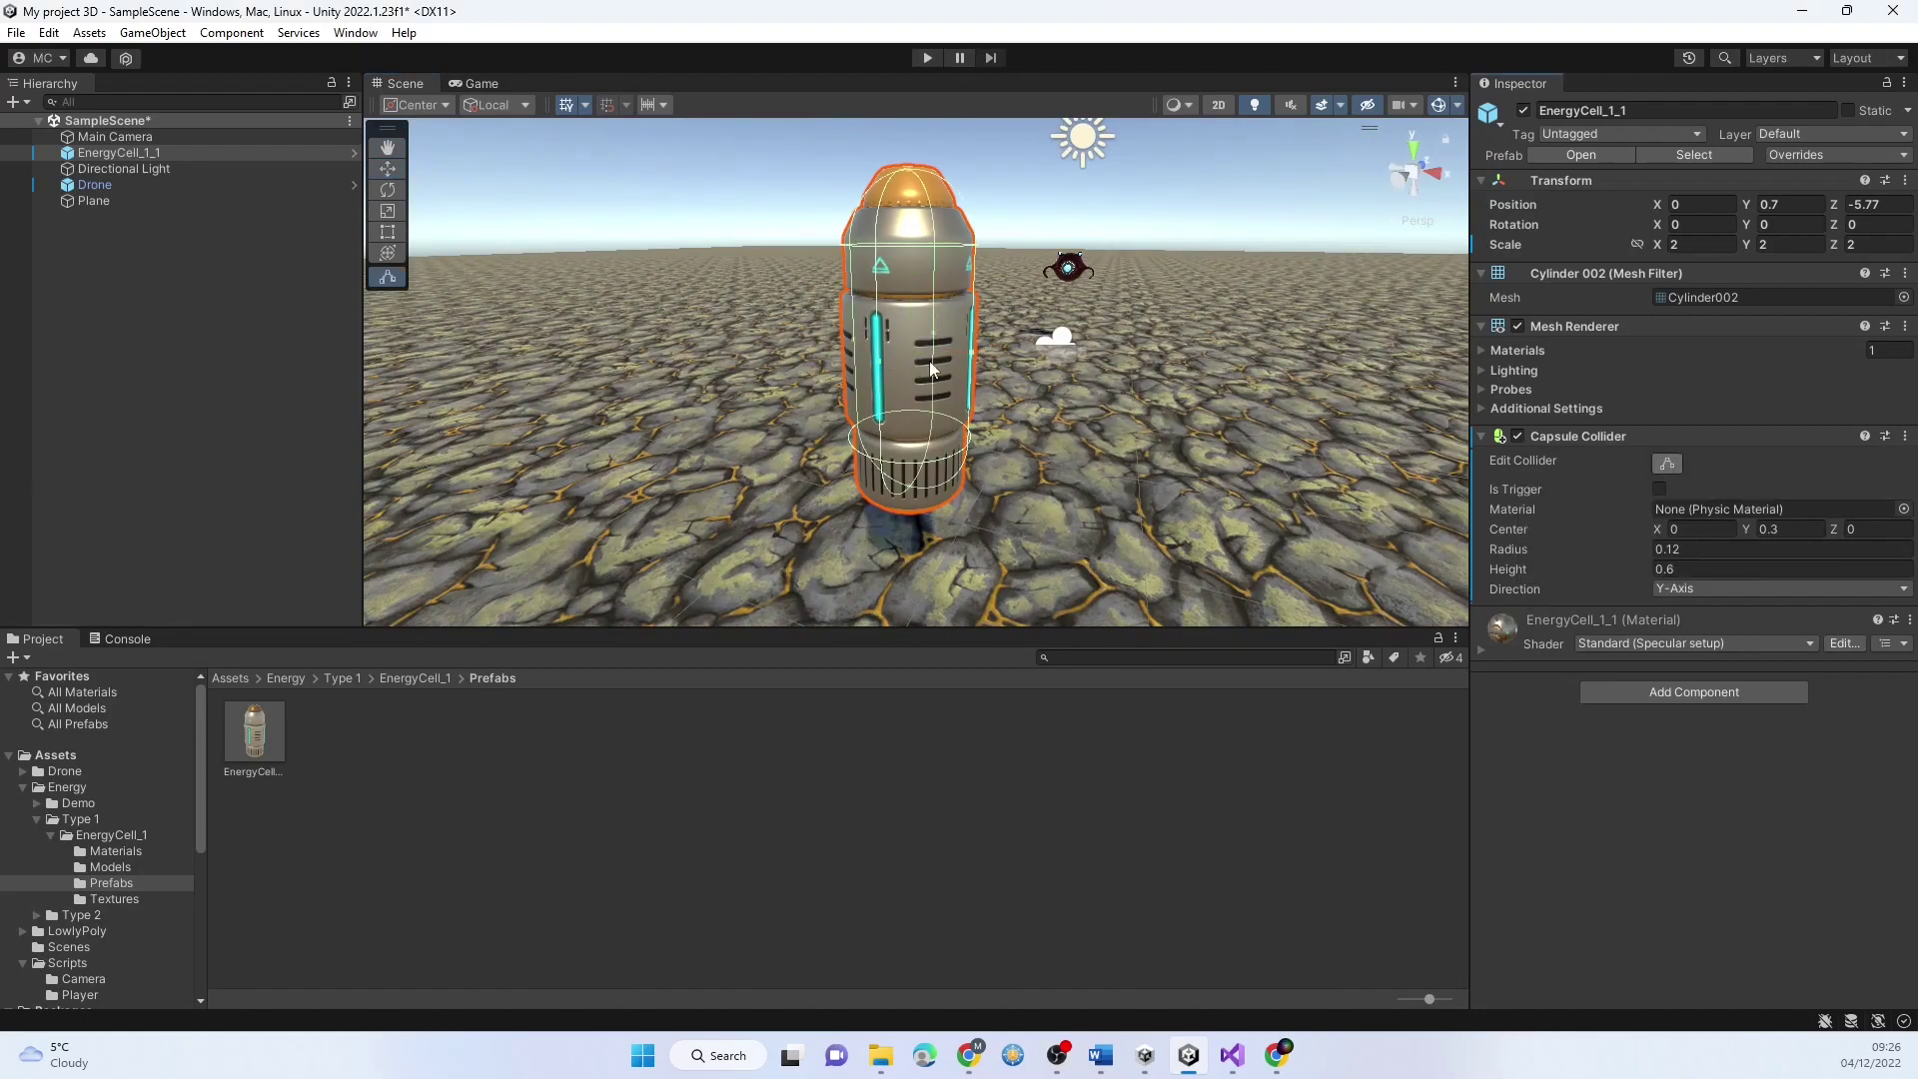
{"action": "mouse_move", "coordinate": [979, 352]}
{"action": "left_mouse_down"}
{"action": "mouse_move", "coordinate": [1087, 344]}
{"action": "mouse_move", "coordinate": [969, 334]}
{"action": "mouse_move", "coordinate": [973, 351]}
{"action": "left_mouse_up"}
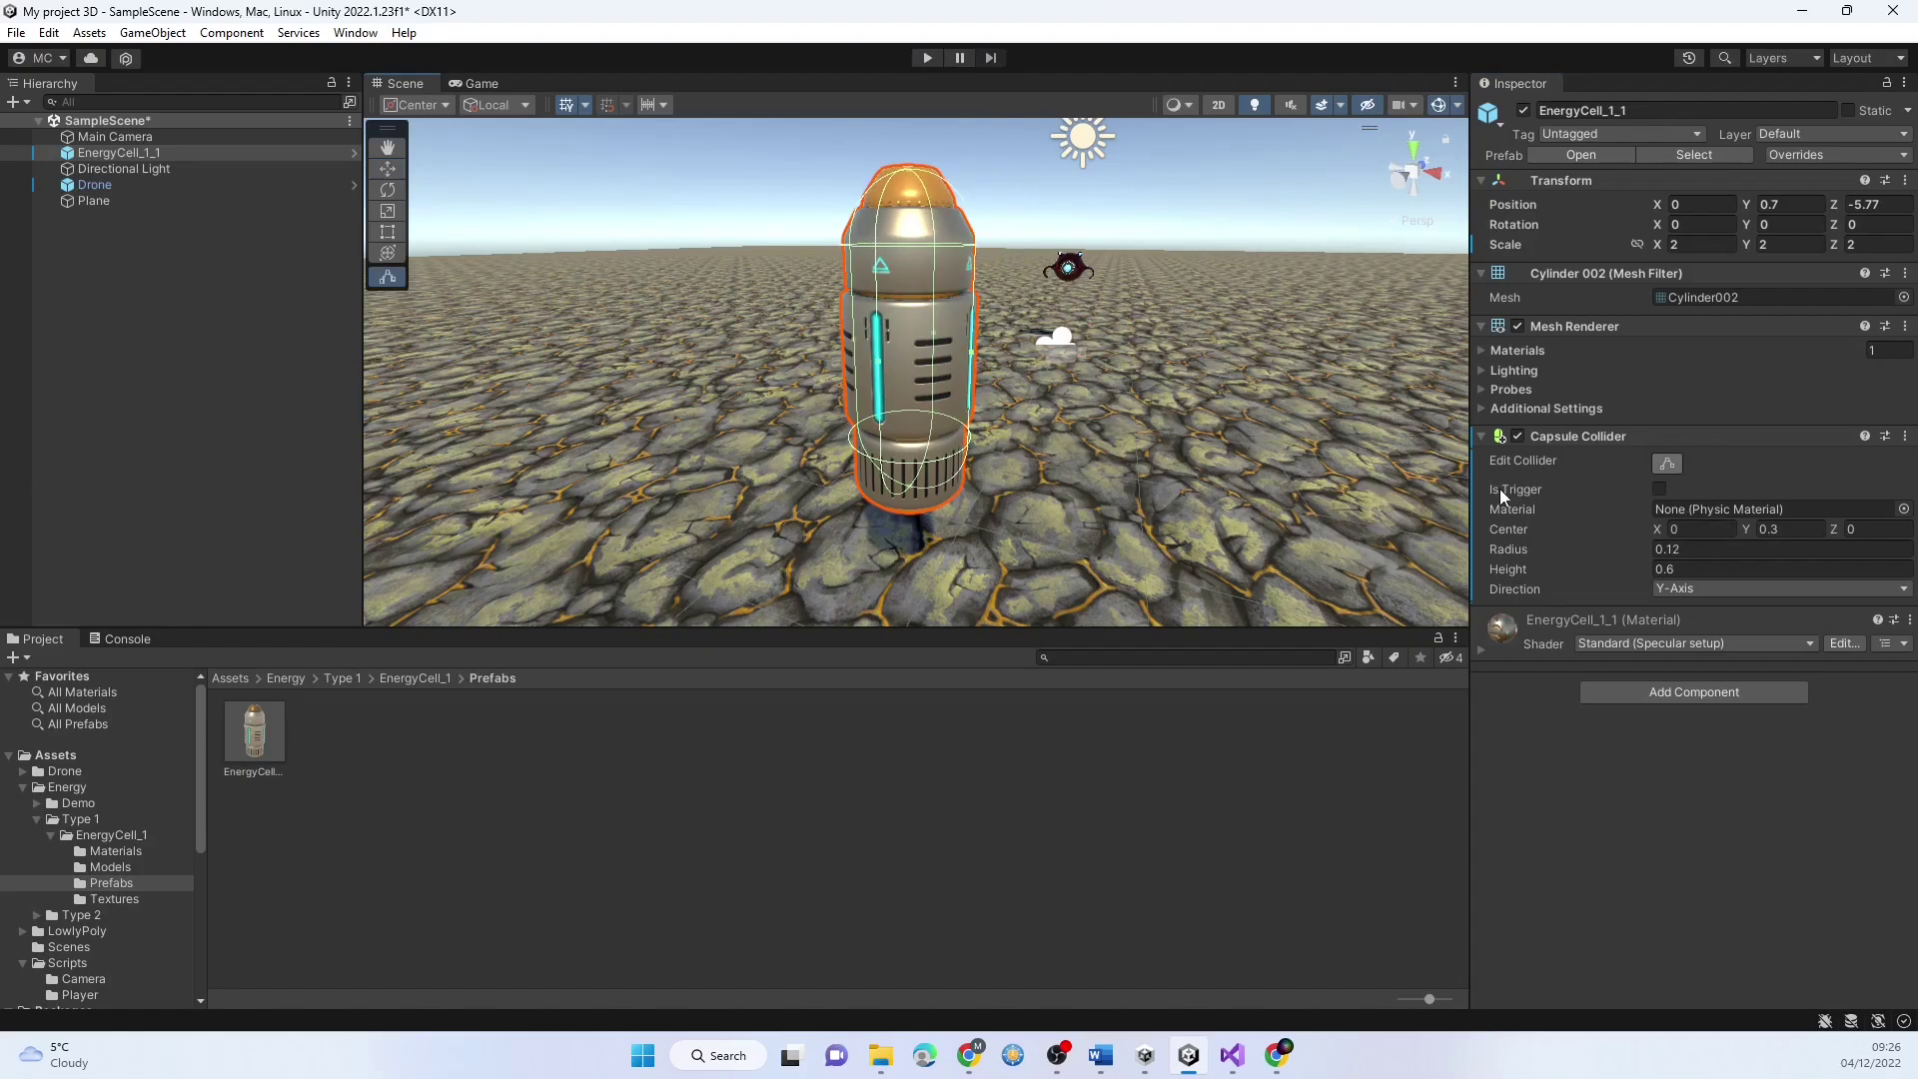